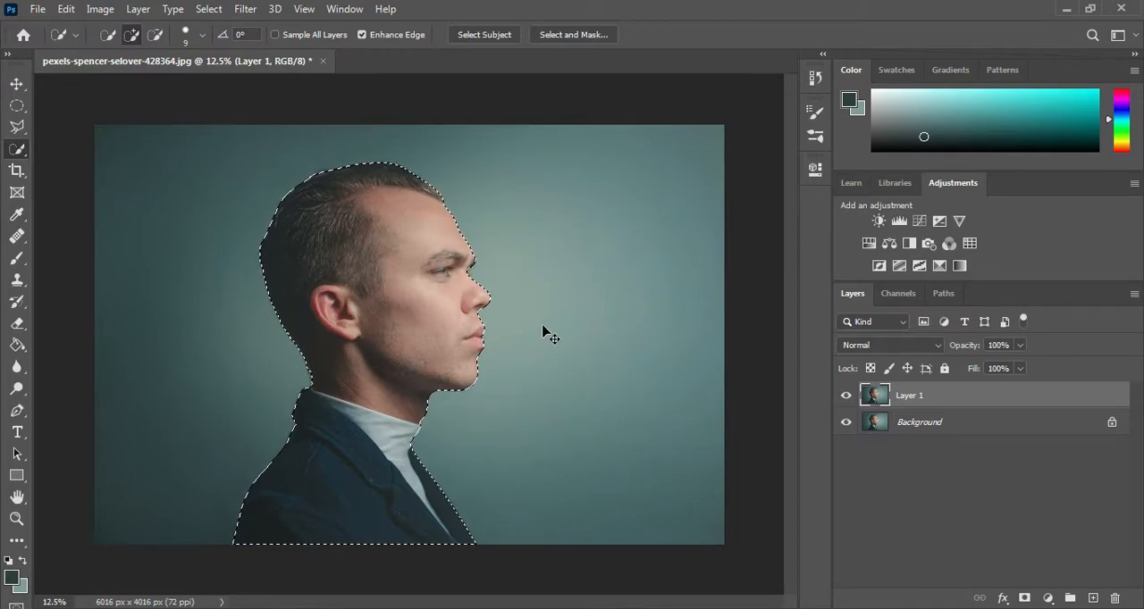
Step: Check the selection edge around the man and turn the selection into a layer mask on Layer 1
{"action": "key", "text": "ctrl+plus"}
{"action": "key", "text": "ctrl+plus"}
{"action": "key", "text": "ctrl+plus"}
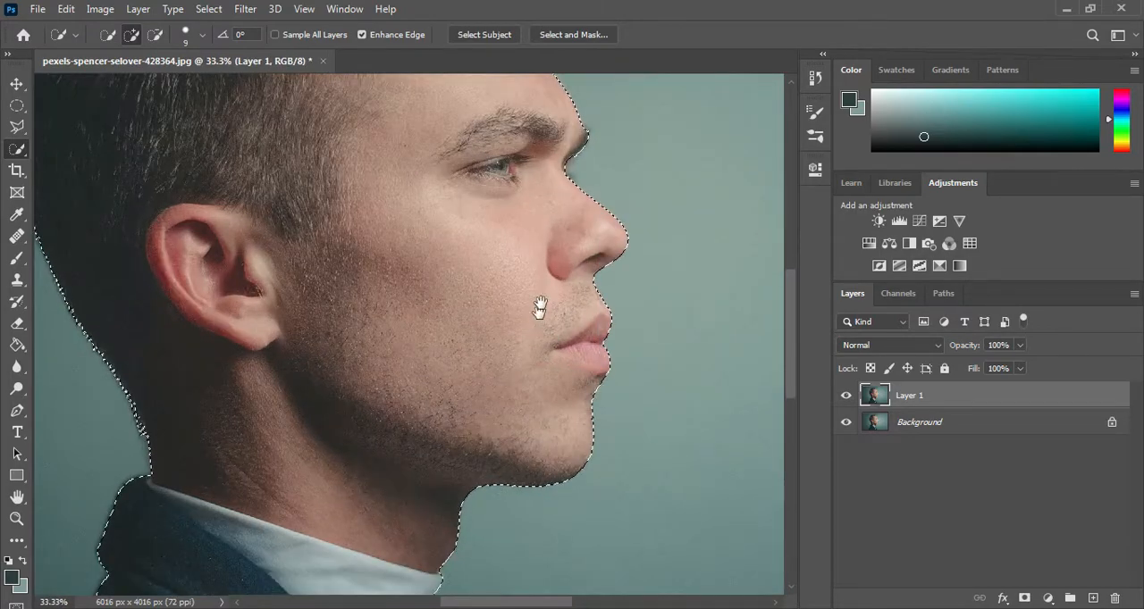
{"action": "left_click_drag", "start_coordinate": [568, 228], "coordinate": [470, 319]}
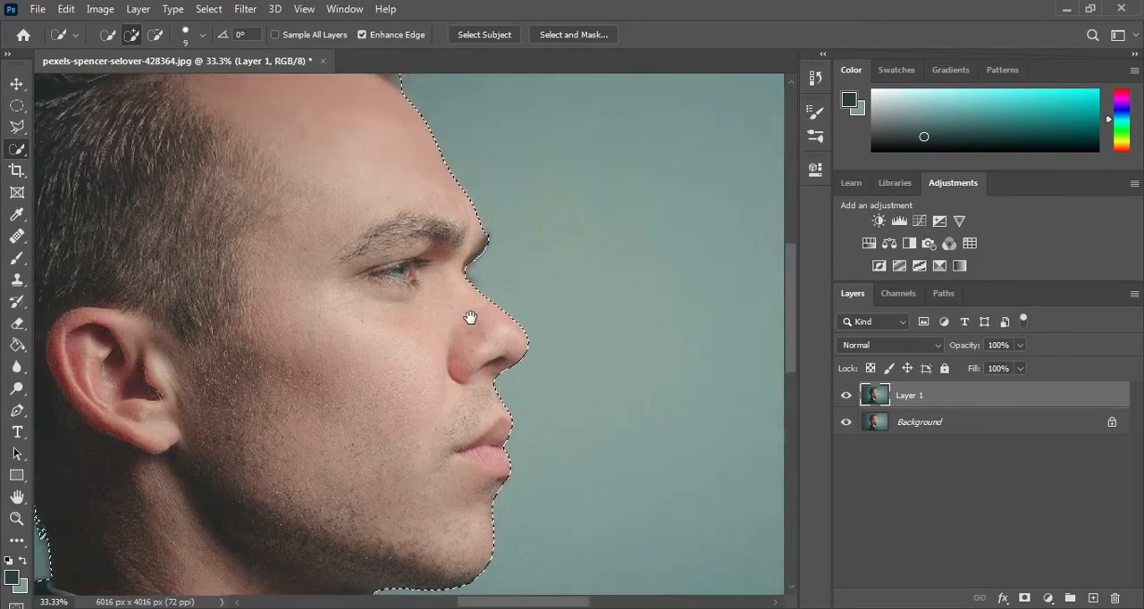
{"action": "left_click_drag", "start_coordinate": [447, 205], "coordinate": [441, 304]}
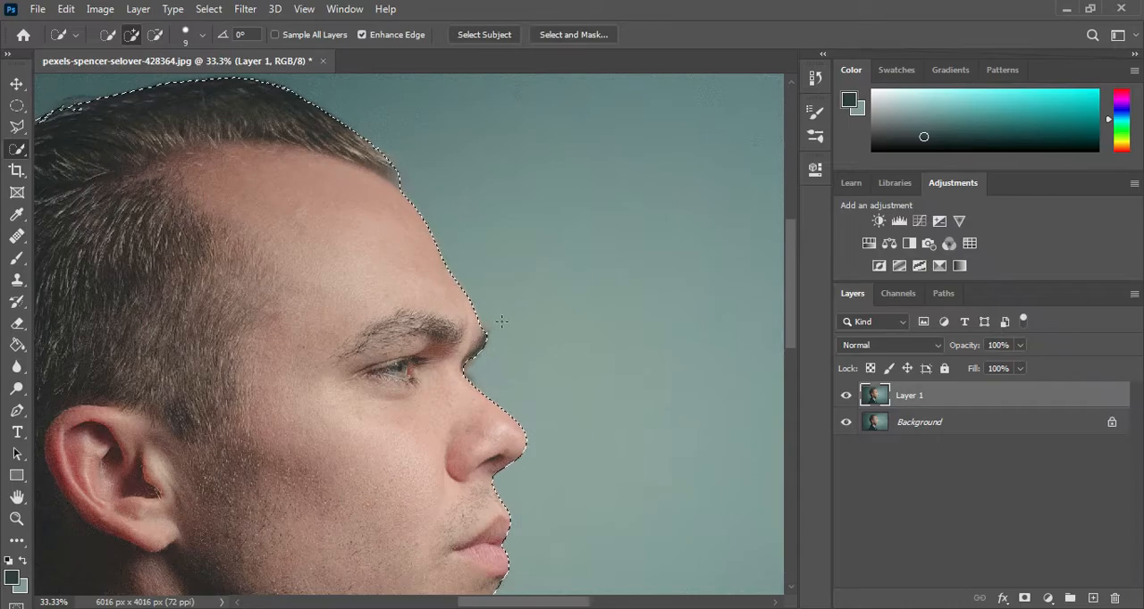
{"action": "key", "text": "ctrl+minus"}
{"action": "key", "text": "ctrl+minus"}
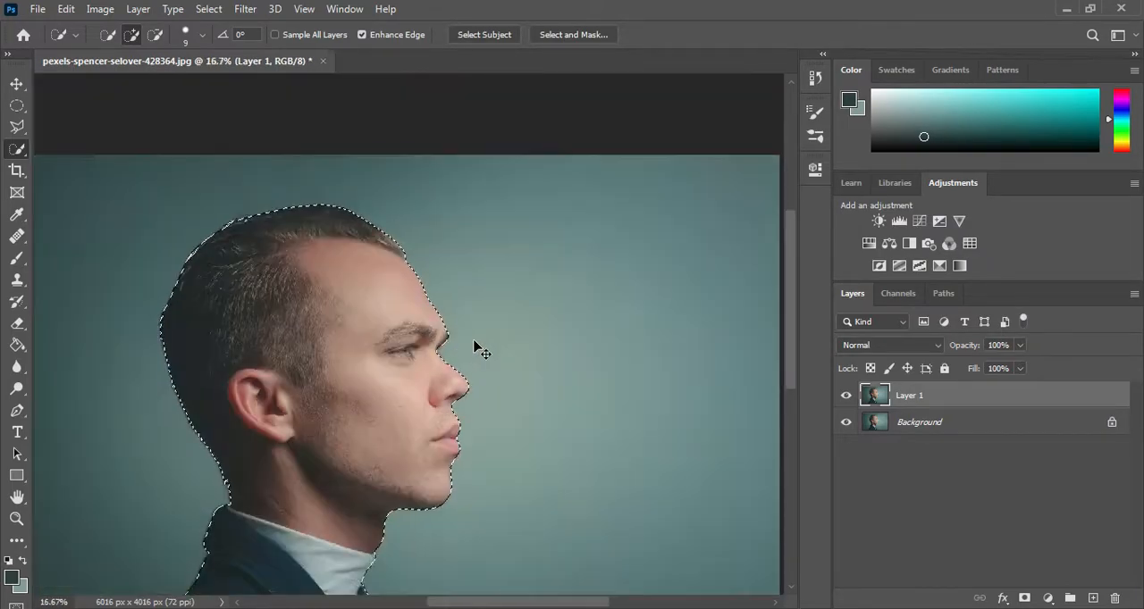
{"action": "key", "text": "ctrl+minus"}
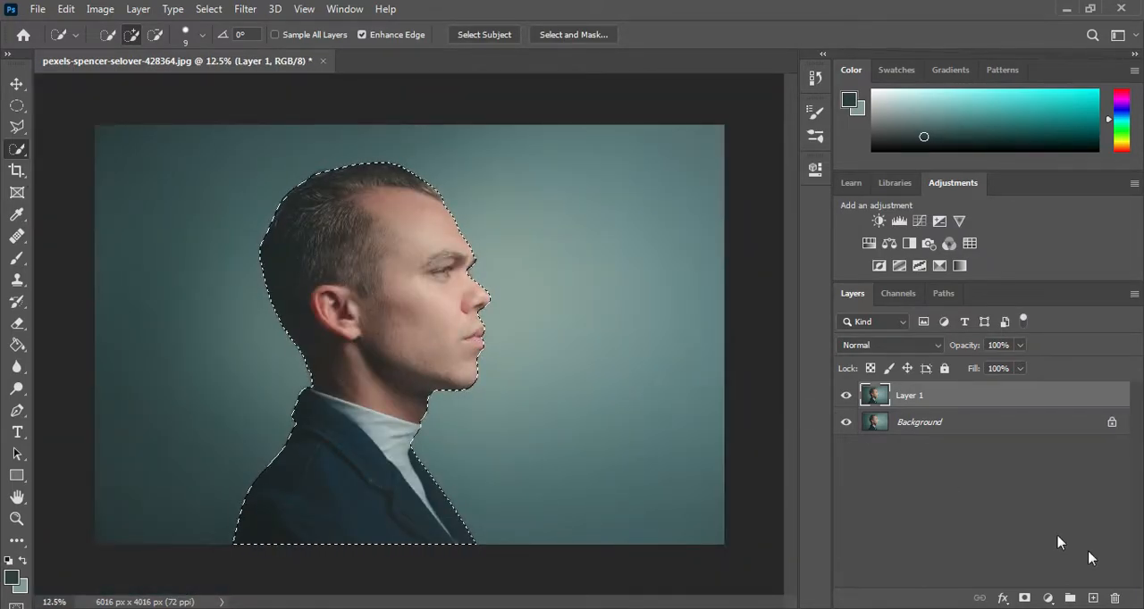
{"action": "left_click", "coordinate": [1017, 598]}
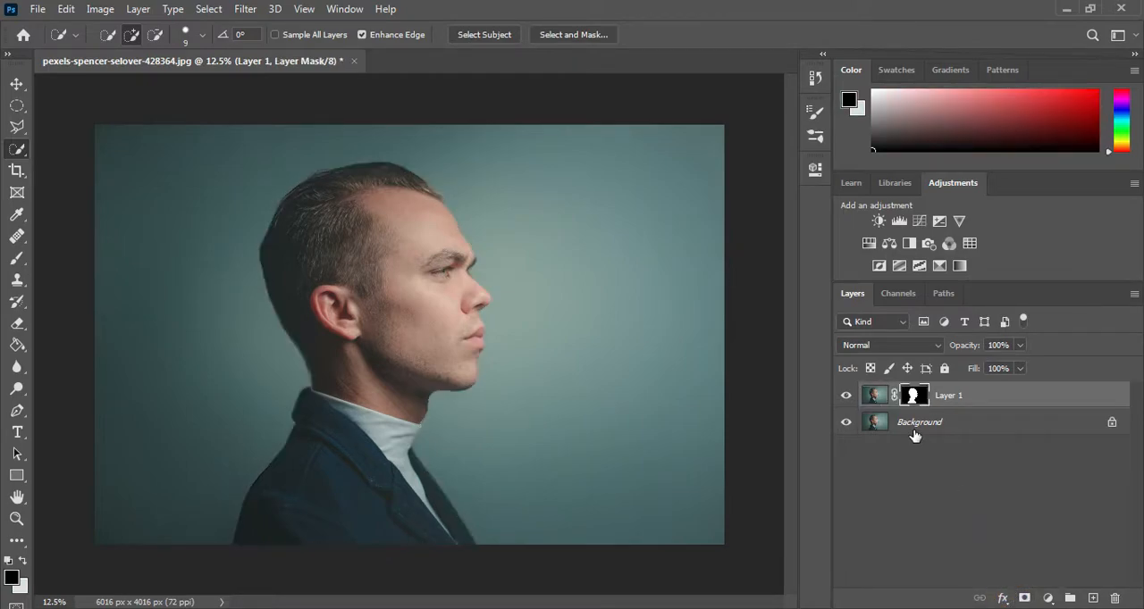
Step: With the Background layer active, sample the backdrop's light teal as background colour and its dark corner teal as foreground colour
{"action": "left_click", "coordinate": [912, 433]}
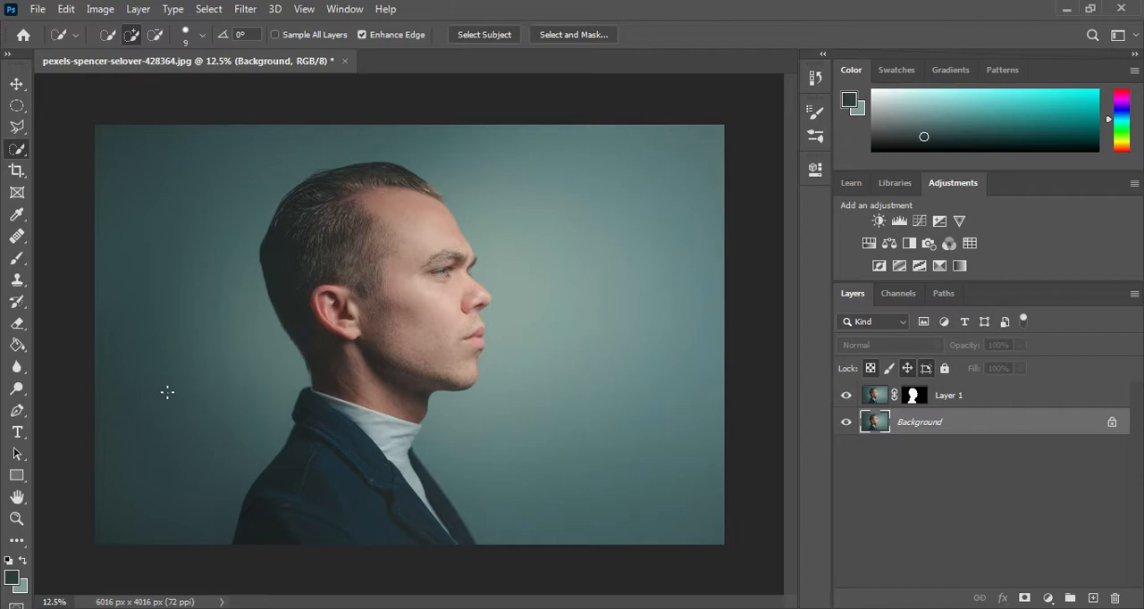
{"action": "left_click", "coordinate": [22, 260]}
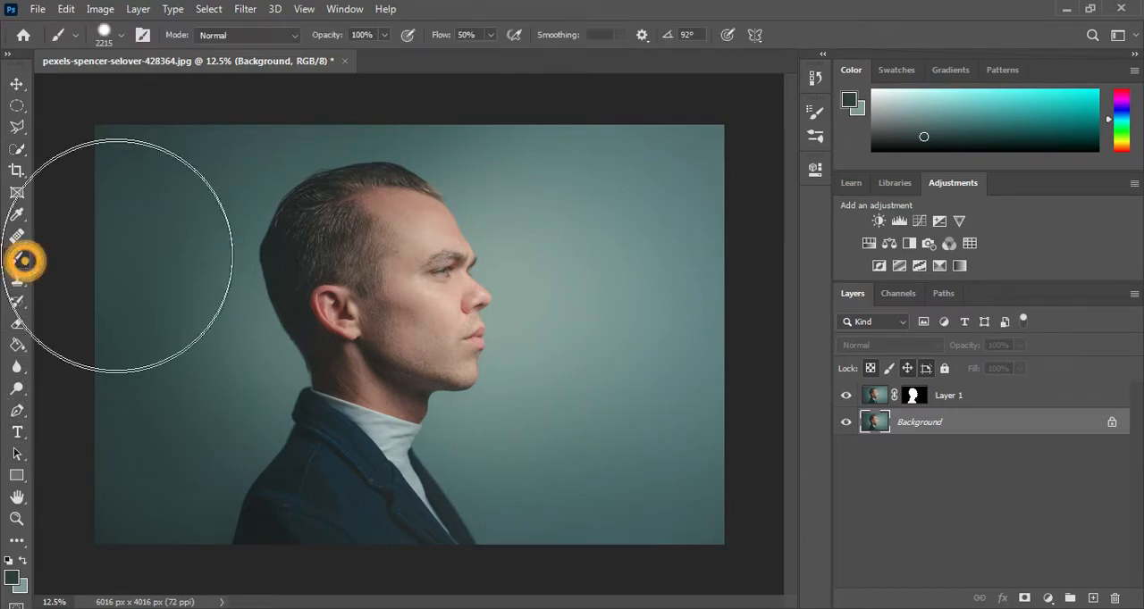
{"action": "left_click", "coordinate": [569, 245], "text": "alt"}
{"action": "left_click", "coordinate": [520, 284], "text": "alt"}
{"action": "left_click", "coordinate": [22, 561]}
{"action": "left_click", "coordinate": [157, 489], "text": "alt"}
{"action": "left_click", "coordinate": [128, 515], "text": "alt"}
{"action": "left_click", "coordinate": [122, 509], "text": "alt"}
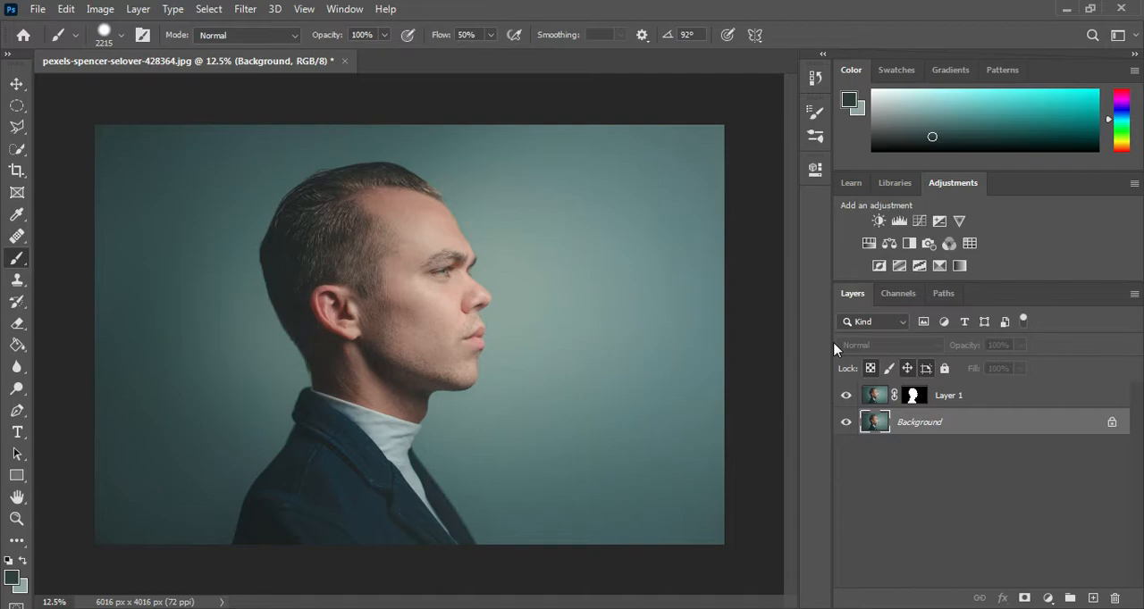
Step: Add a gradient fill layer above the Background layer using the Foreground to Background preset
{"action": "left_click", "coordinate": [1046, 598]}
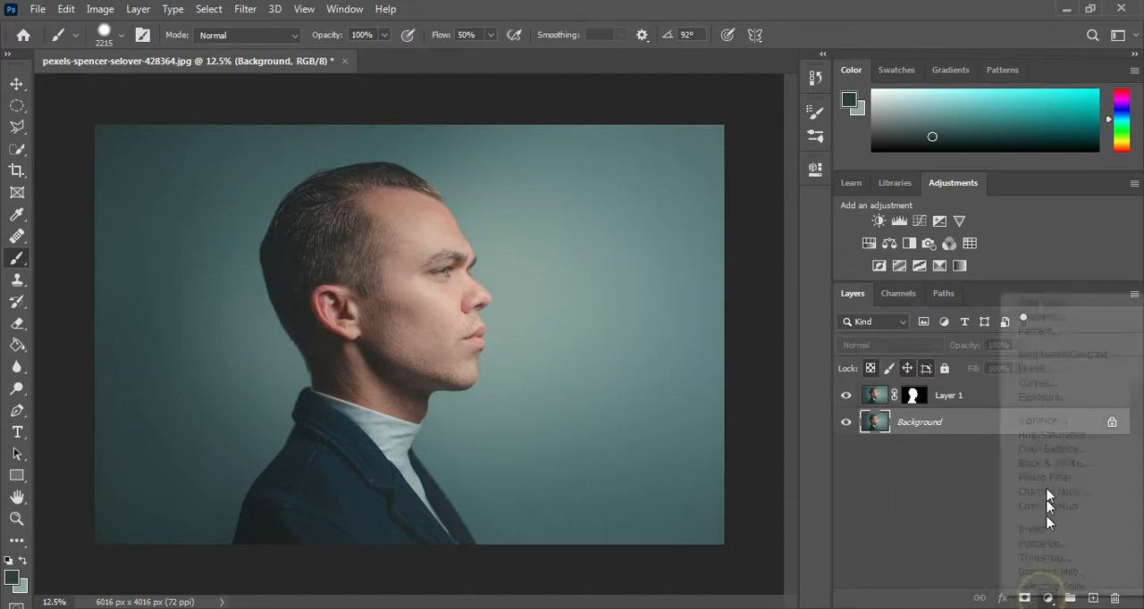
{"action": "left_click", "coordinate": [1029, 317]}
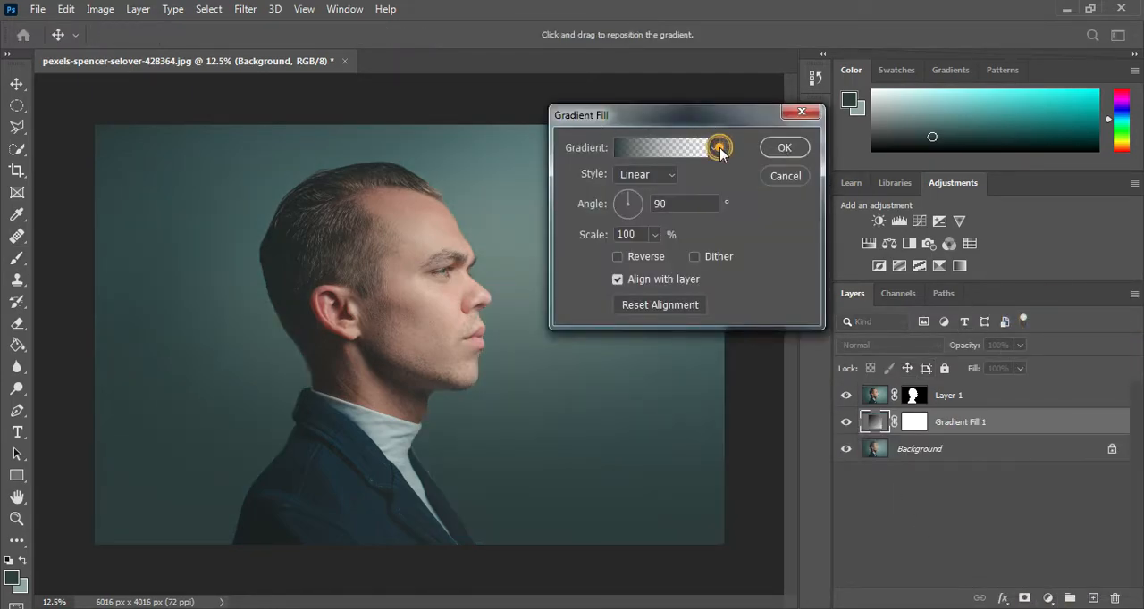
{"action": "left_click", "coordinate": [719, 148]}
{"action": "left_click", "coordinate": [574, 180]}
{"action": "left_click", "coordinate": [596, 207]}
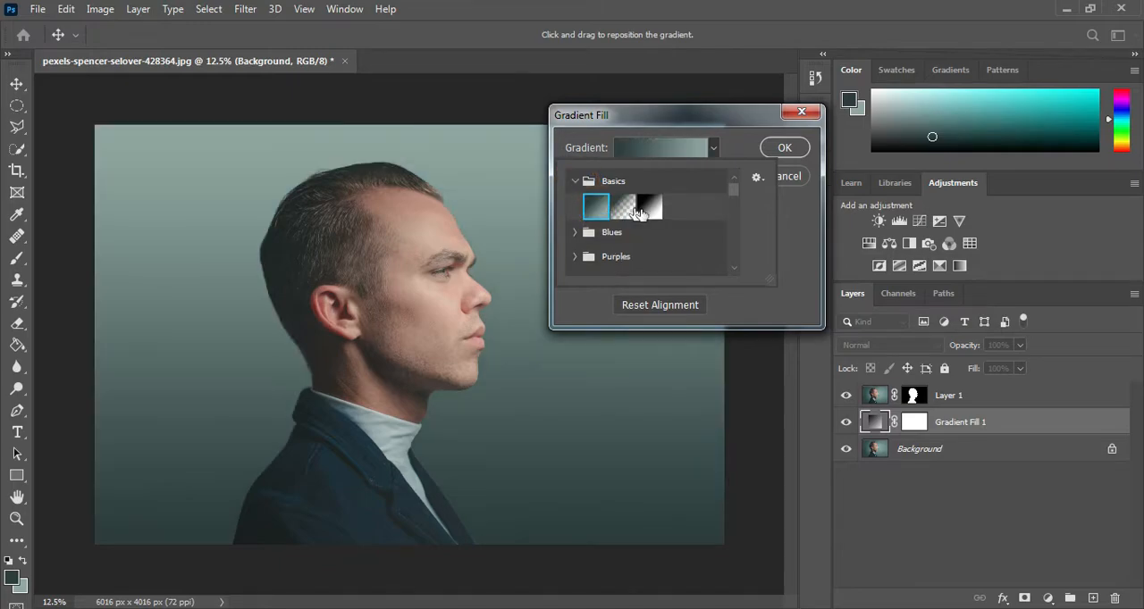
{"action": "left_click", "coordinate": [708, 147]}
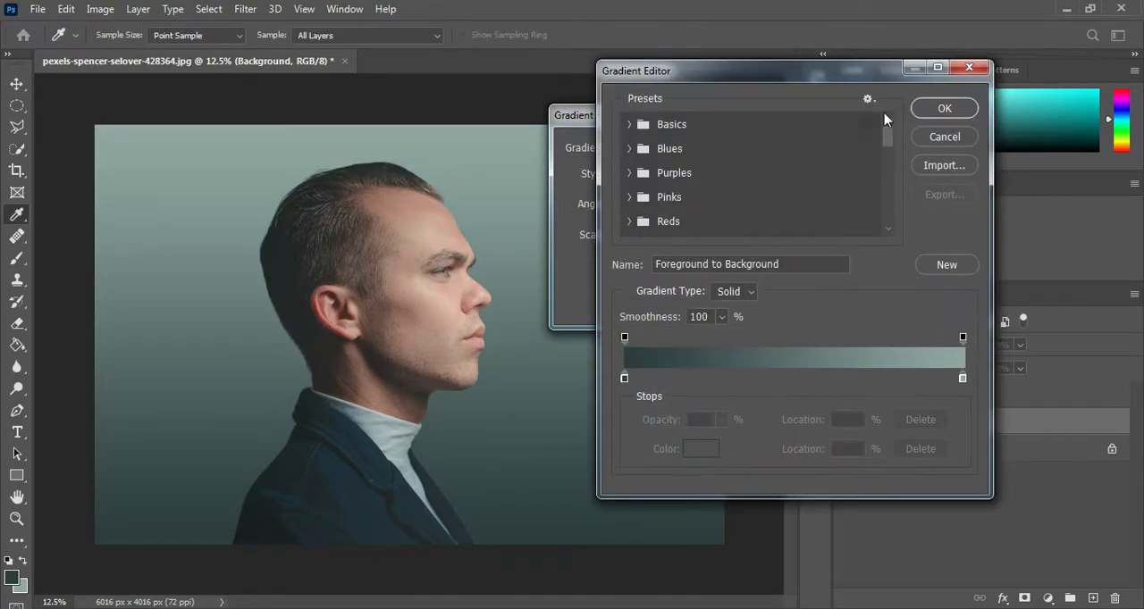
{"action": "left_click", "coordinate": [972, 68]}
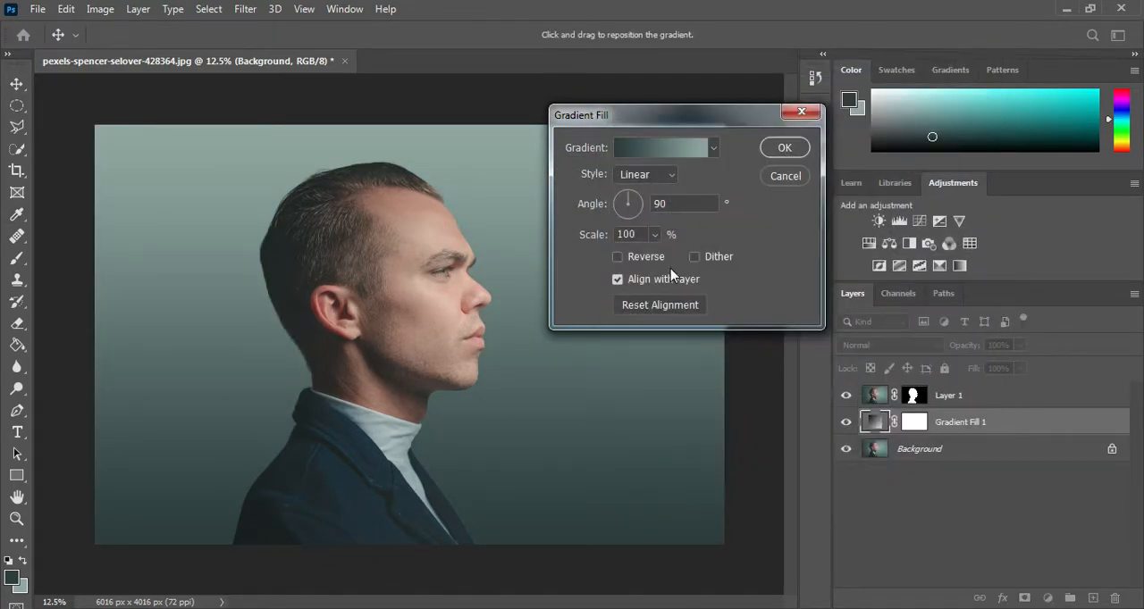
Step: Make the gradient fill radial and reversed, with a scale of 147%, and apply it
{"action": "left_click", "coordinate": [664, 175]}
{"action": "left_click", "coordinate": [640, 188]}
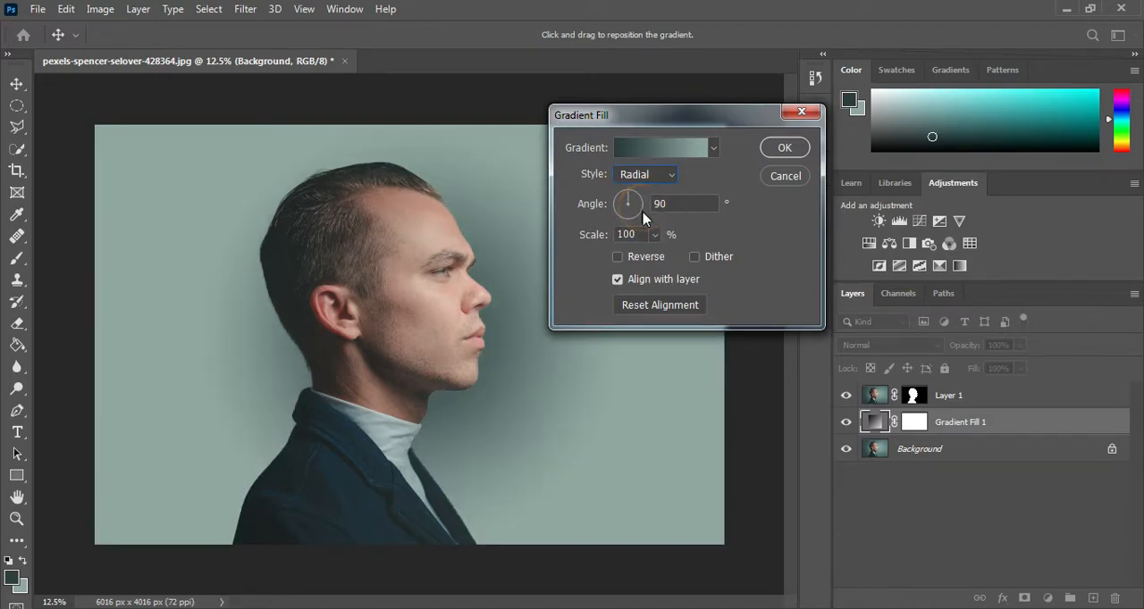
{"action": "left_click", "coordinate": [642, 253]}
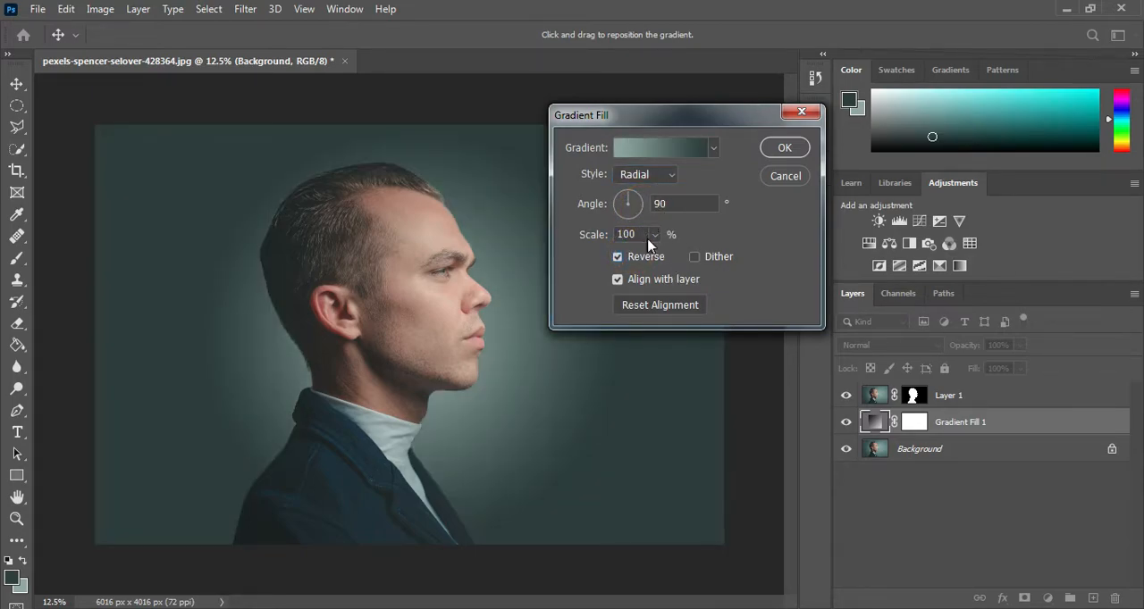
{"action": "left_click_drag", "start_coordinate": [631, 236], "coordinate": [660, 236]}
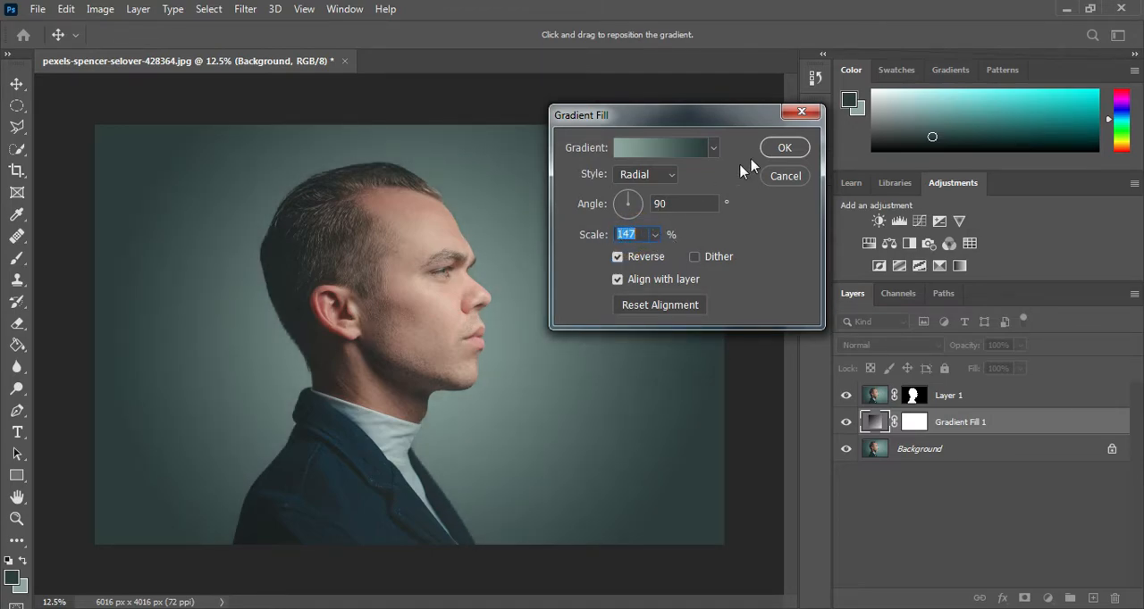
{"action": "left_click", "coordinate": [786, 148]}
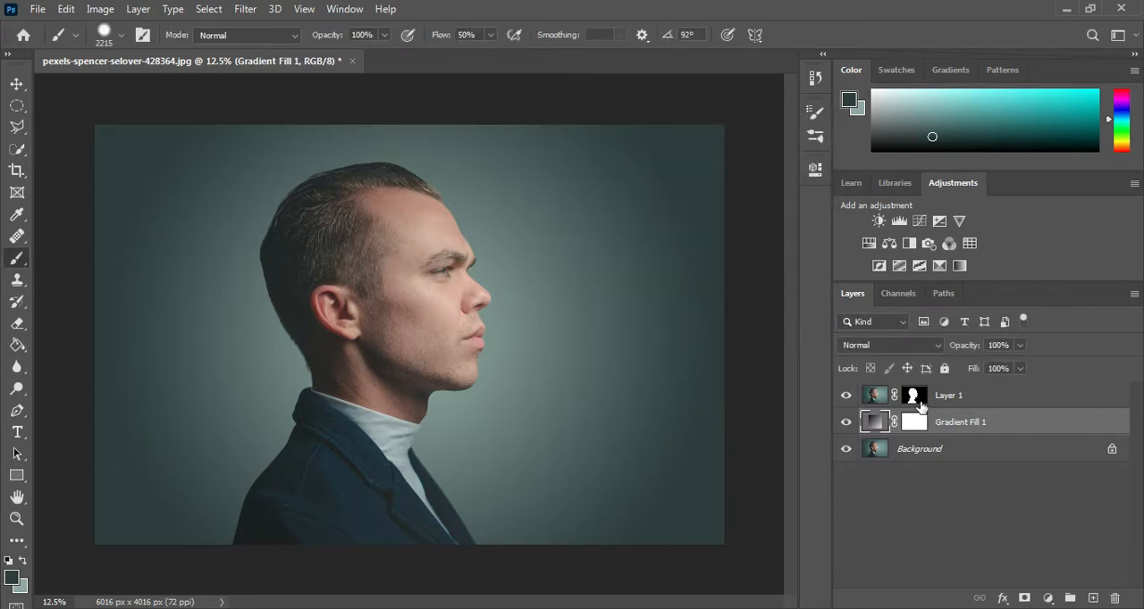
Step: Move the masked man on Layer 1 toward the image's left edge and adjust the gradient fill's position behind him
{"action": "left_click", "coordinate": [947, 388]}
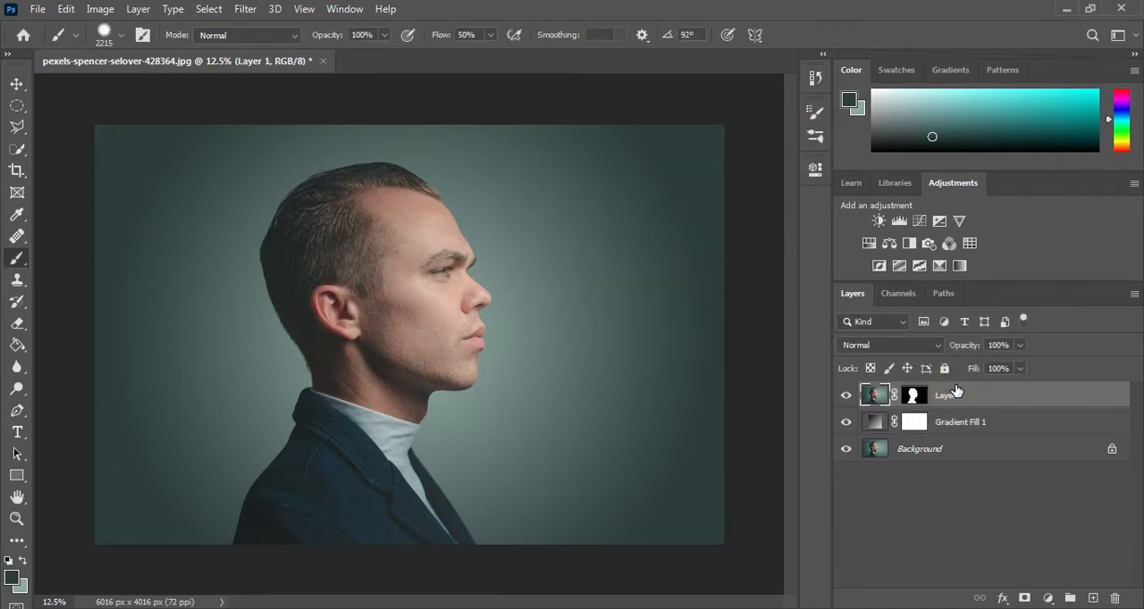
{"action": "key", "text": "v"}
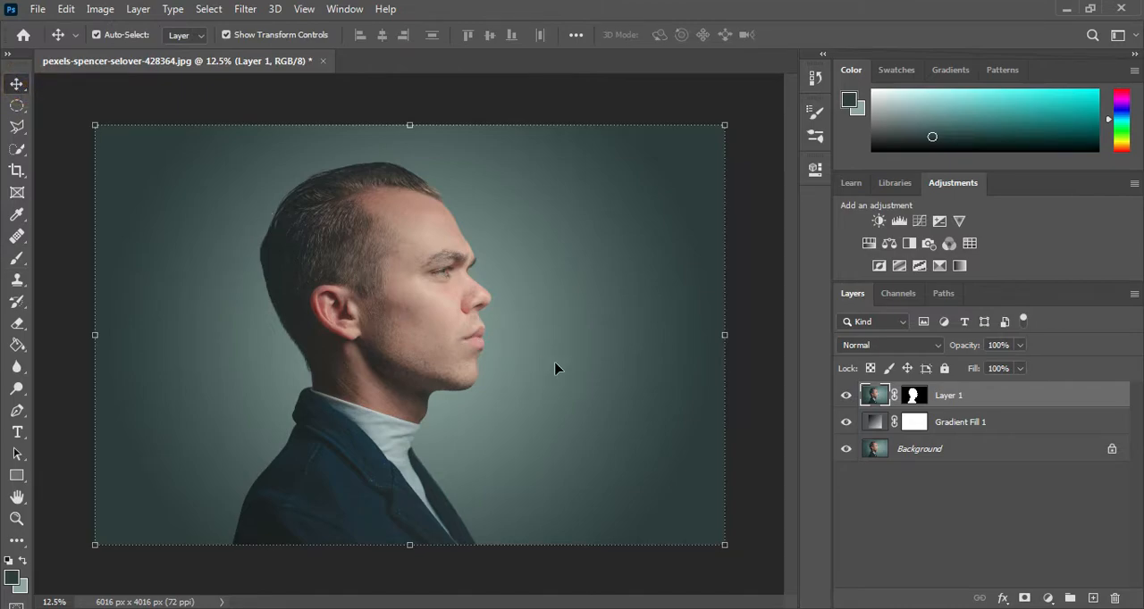
{"action": "left_click_drag", "start_coordinate": [462, 366], "coordinate": [365, 367]}
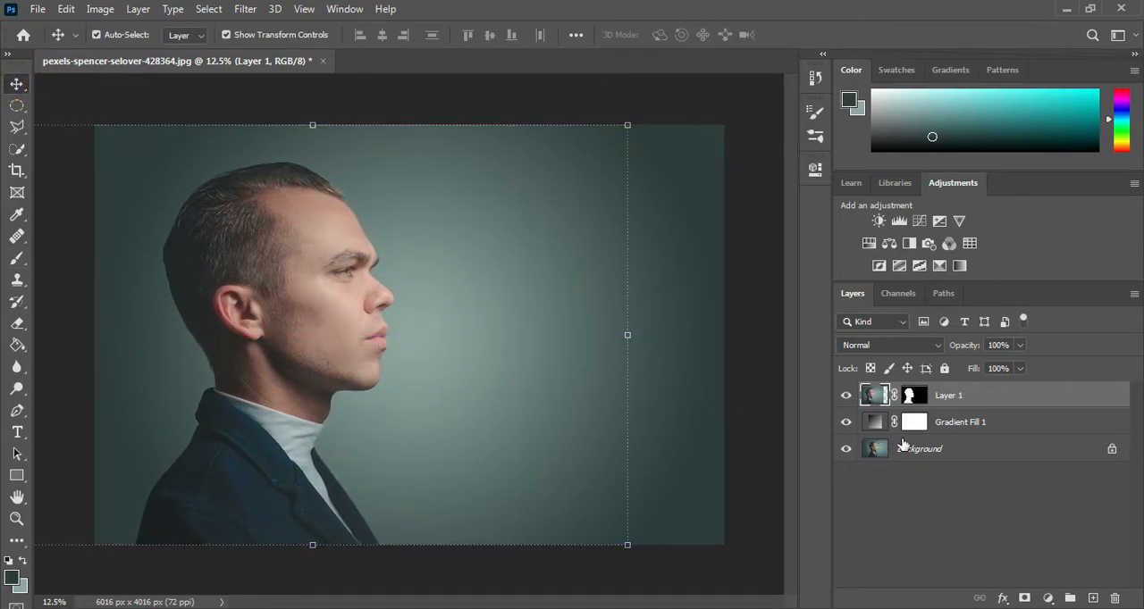
{"action": "left_click", "coordinate": [924, 447]}
{"action": "left_click", "coordinate": [990, 428]}
{"action": "left_click_drag", "start_coordinate": [503, 403], "coordinate": [581, 393]}
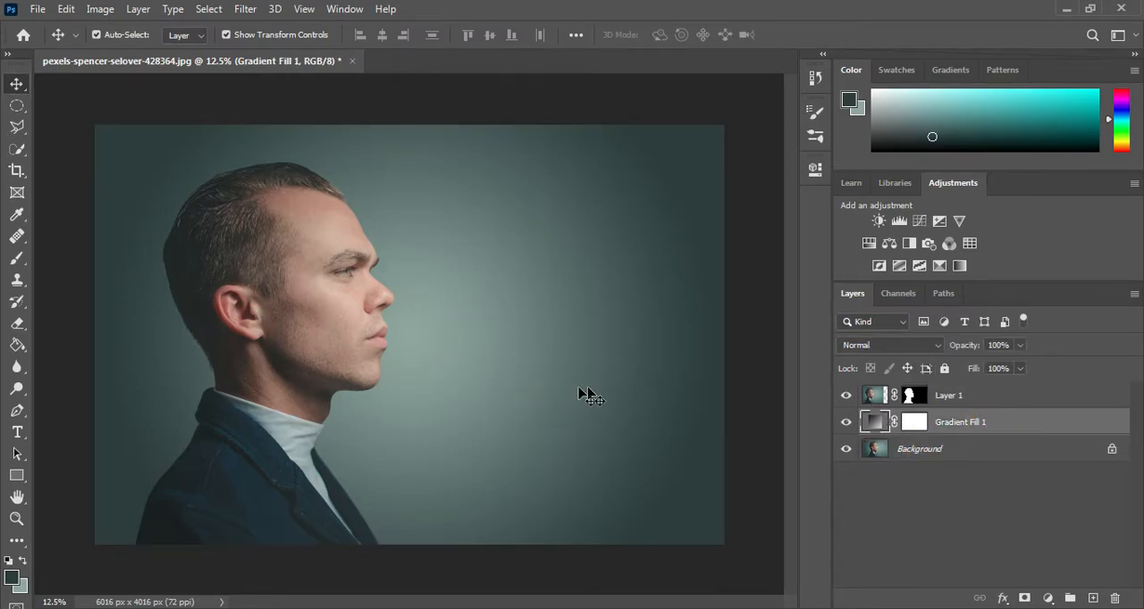
Step: Draw a curved Pen path on Layer 1 enclosing the front of the face from forehead to chin, and convert it to a selection
{"action": "left_click", "coordinate": [961, 395]}
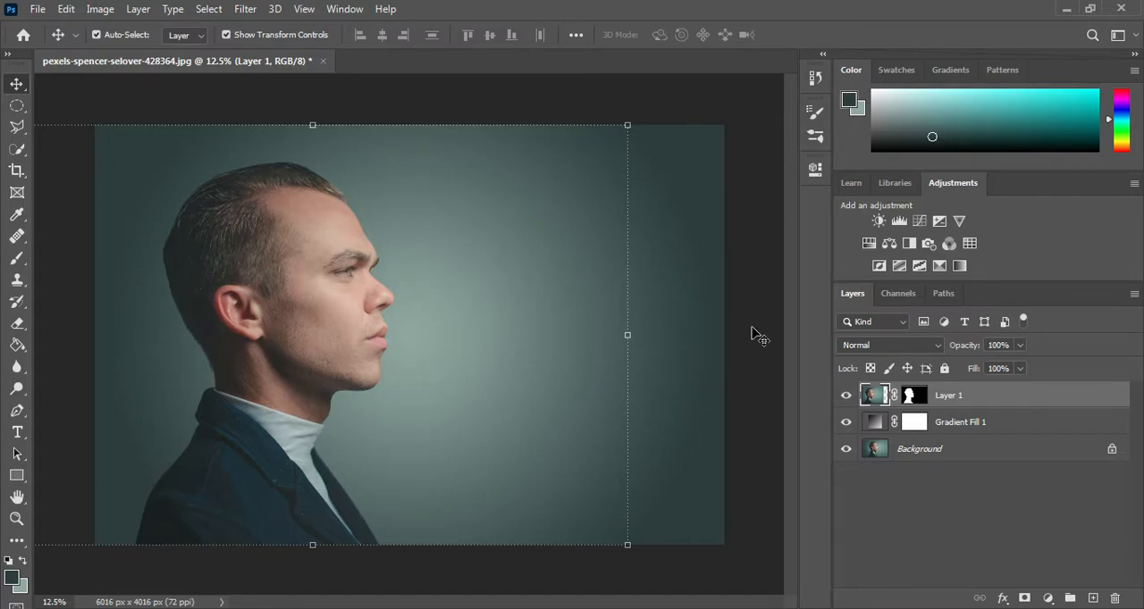
{"action": "left_click", "coordinate": [20, 154]}
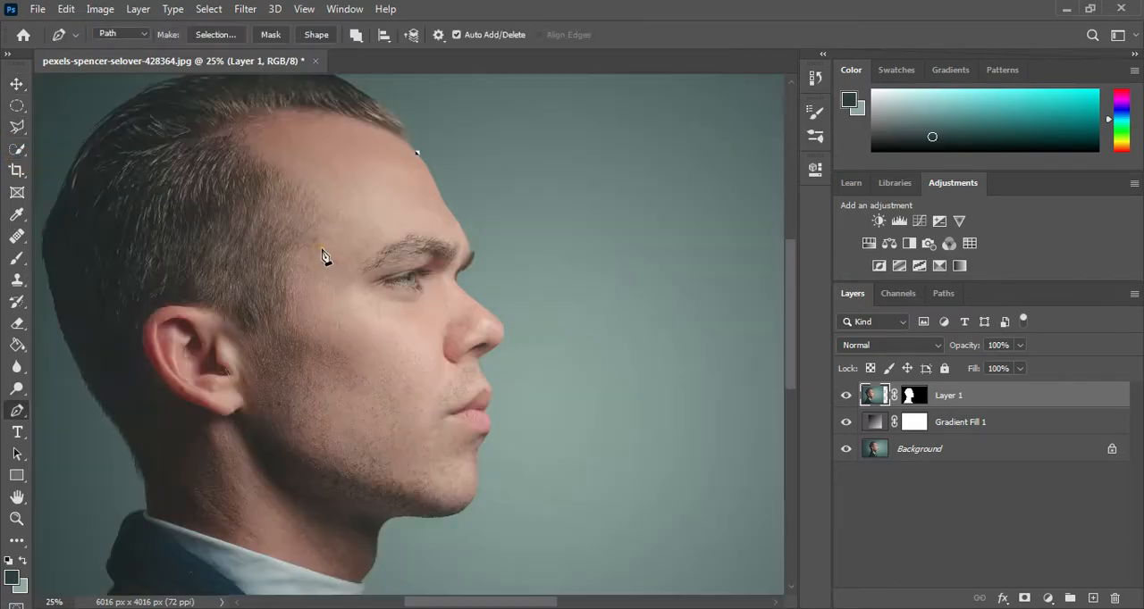
{"action": "left_click_drag", "start_coordinate": [322, 251], "coordinate": [316, 341]}
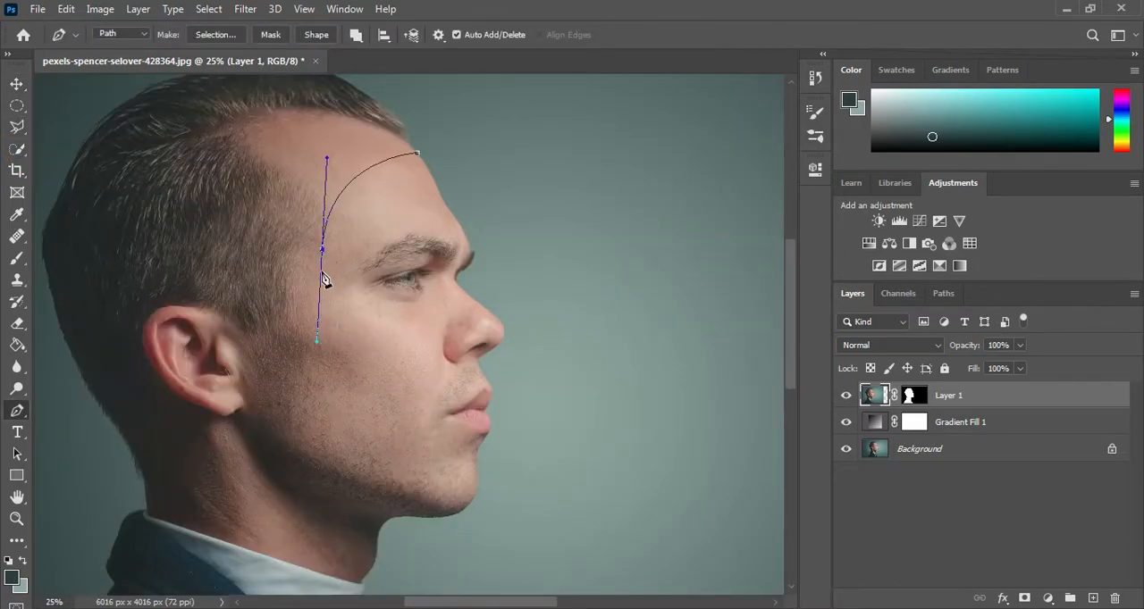
{"action": "left_click", "coordinate": [322, 251], "text": "alt"}
{"action": "left_click_drag", "start_coordinate": [360, 435], "coordinate": [393, 496]}
{"action": "left_click", "coordinate": [361, 436], "text": "alt"}
{"action": "left_click_drag", "start_coordinate": [473, 496], "coordinate": [546, 506]}
{"action": "left_click", "coordinate": [474, 498], "text": "alt"}
{"action": "left_click_drag", "start_coordinate": [417, 154], "coordinate": [619, 277]}
{"action": "scroll", "coordinate": [431, 335], "scroll_direction": "up", "scroll_amount": 1}
{"action": "key", "text": "ctrl+Return"}
Step: Cut the selected front of the face onto its own new layer
{"action": "key", "text": "w"}
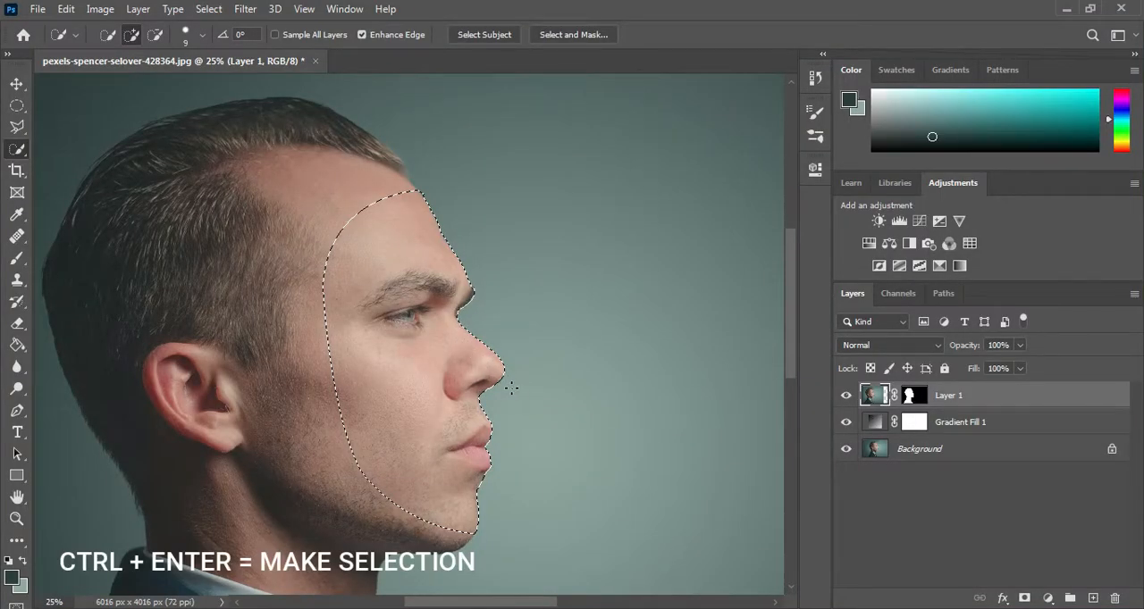
{"action": "key", "text": "ctrl+minus"}
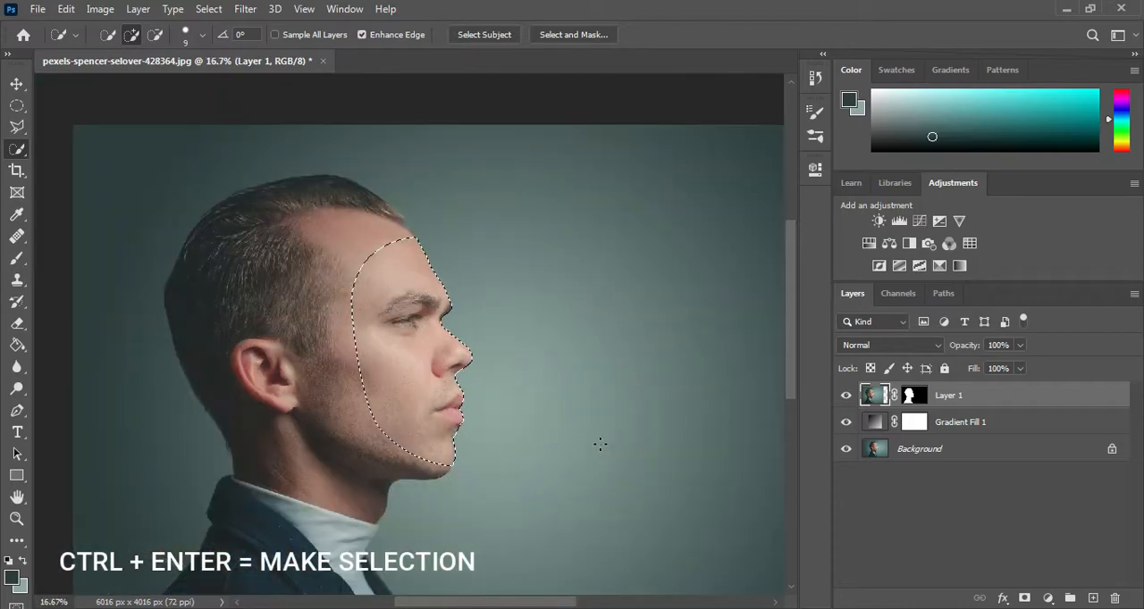
{"action": "right_click", "coordinate": [418, 364]}
{"action": "left_click", "coordinate": [473, 177]}
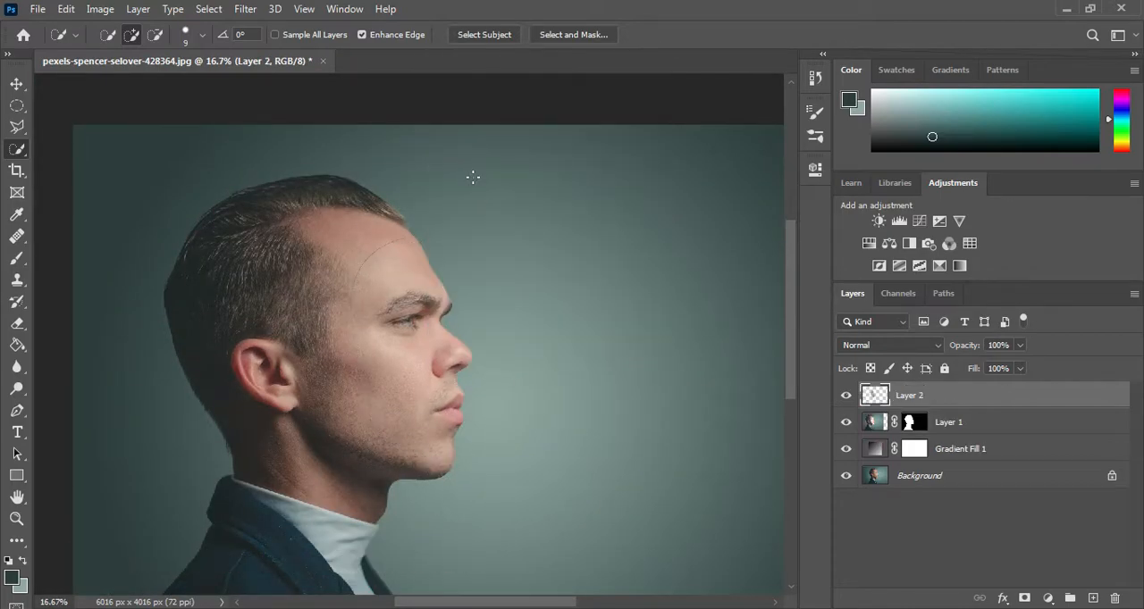
Step: Move the cut-out face to the right, well apart from the head and slightly higher
{"action": "left_click", "coordinate": [17, 83]}
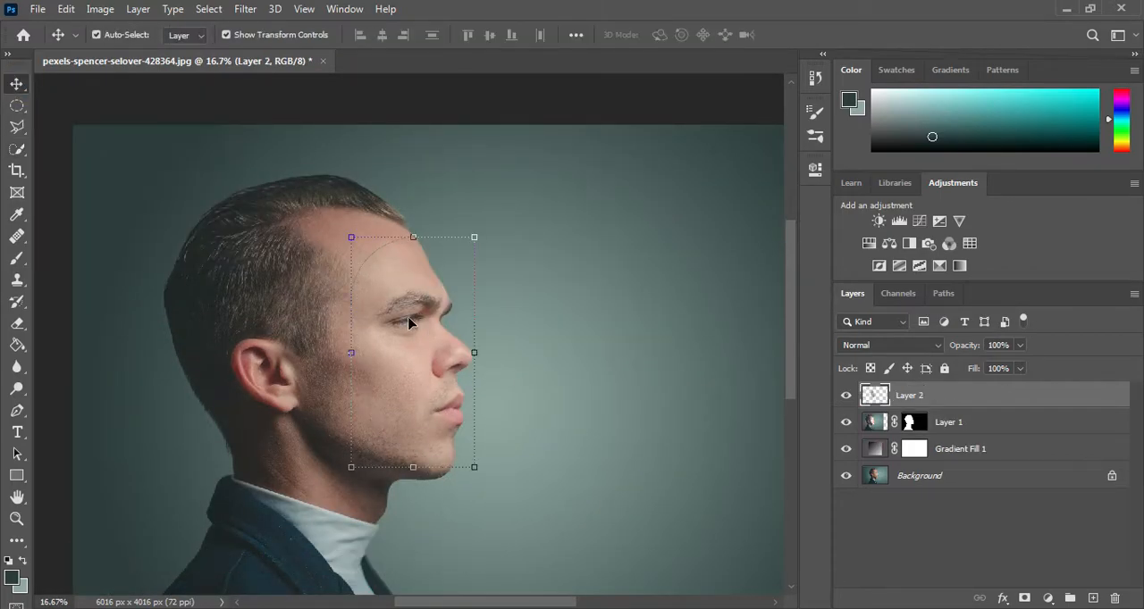
{"action": "key", "text": "ctrl+minus"}
{"action": "left_click_drag", "start_coordinate": [355, 301], "coordinate": [530, 277]}
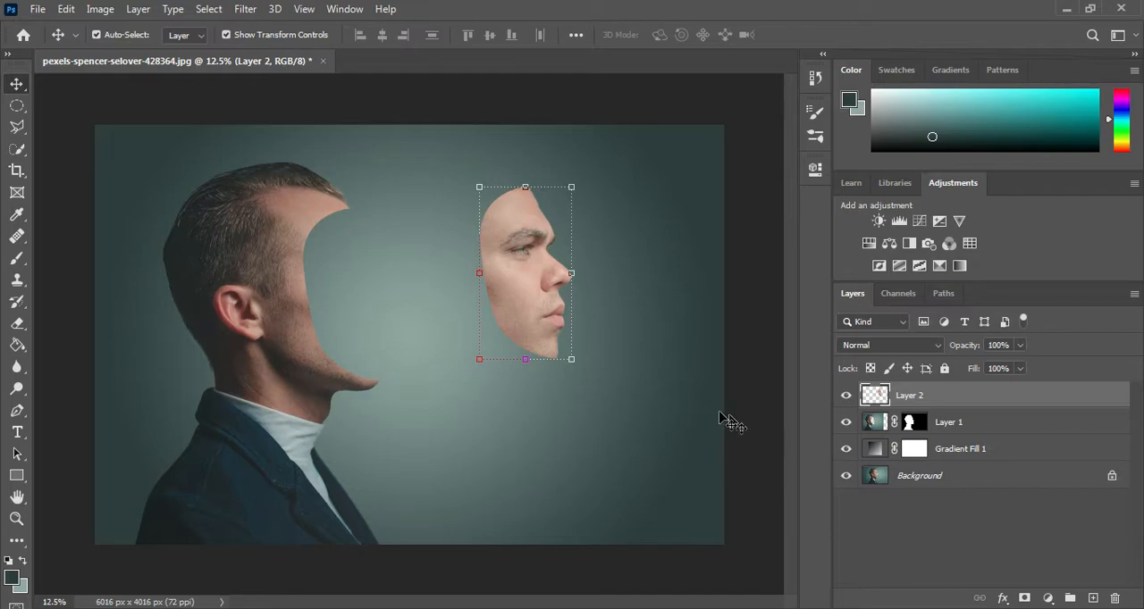
{"action": "left_click", "coordinate": [999, 417]}
{"action": "left_click", "coordinate": [1089, 598]}
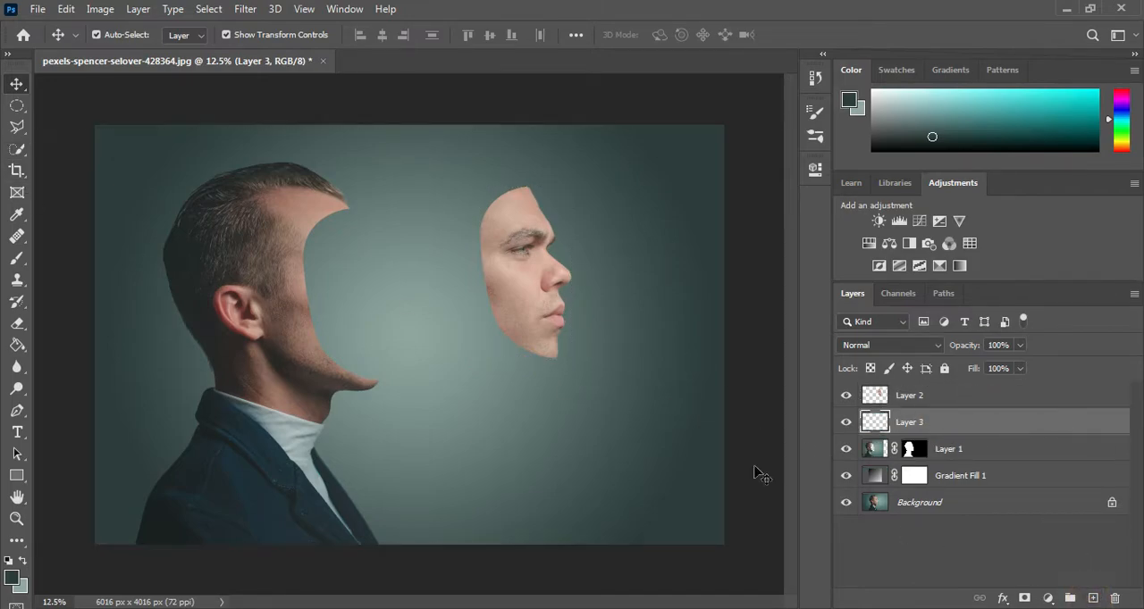
{"action": "left_click", "coordinate": [17, 411]}
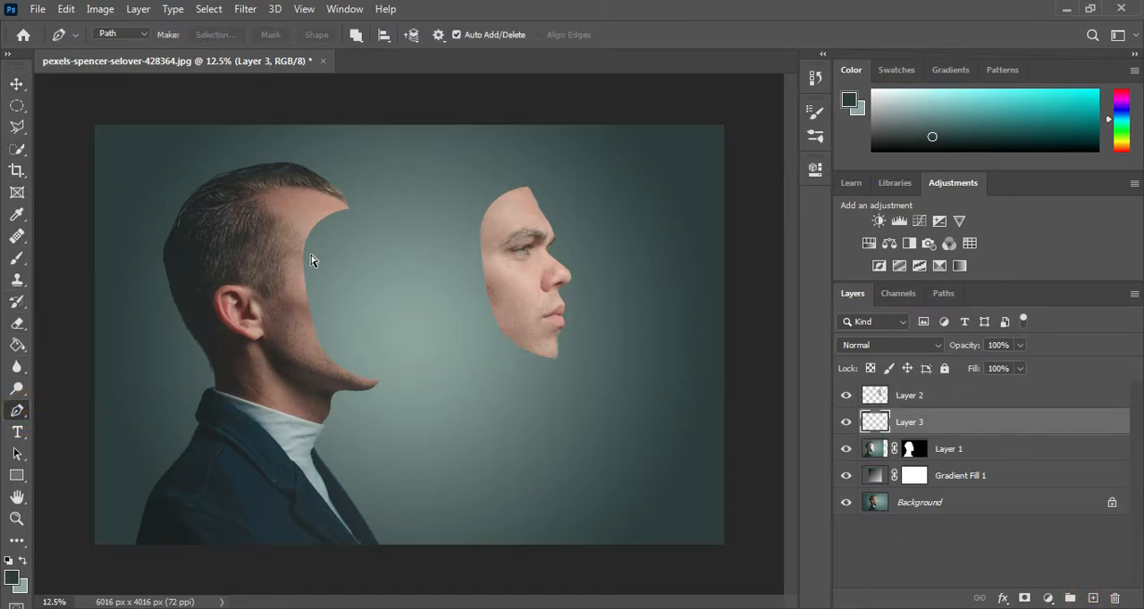
{"action": "key", "text": "ctrl+plus"}
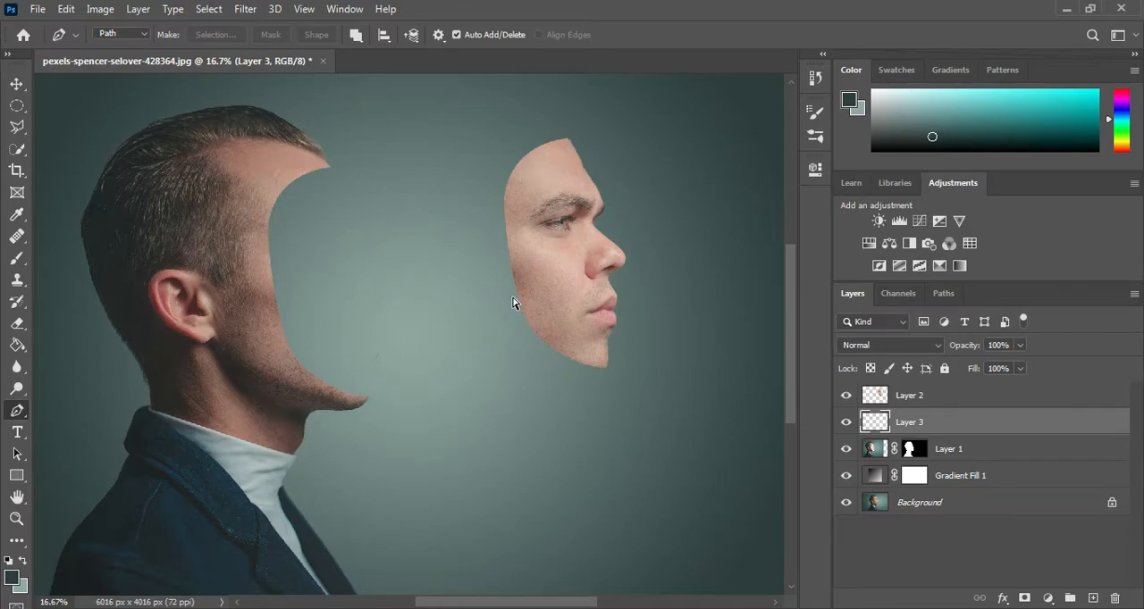
{"action": "key", "text": "ctrl+z"}
Step: Duplicate Layer 1 and add a new empty layer between Layer 1 and its copy
{"action": "key", "text": "ctrl+j"}
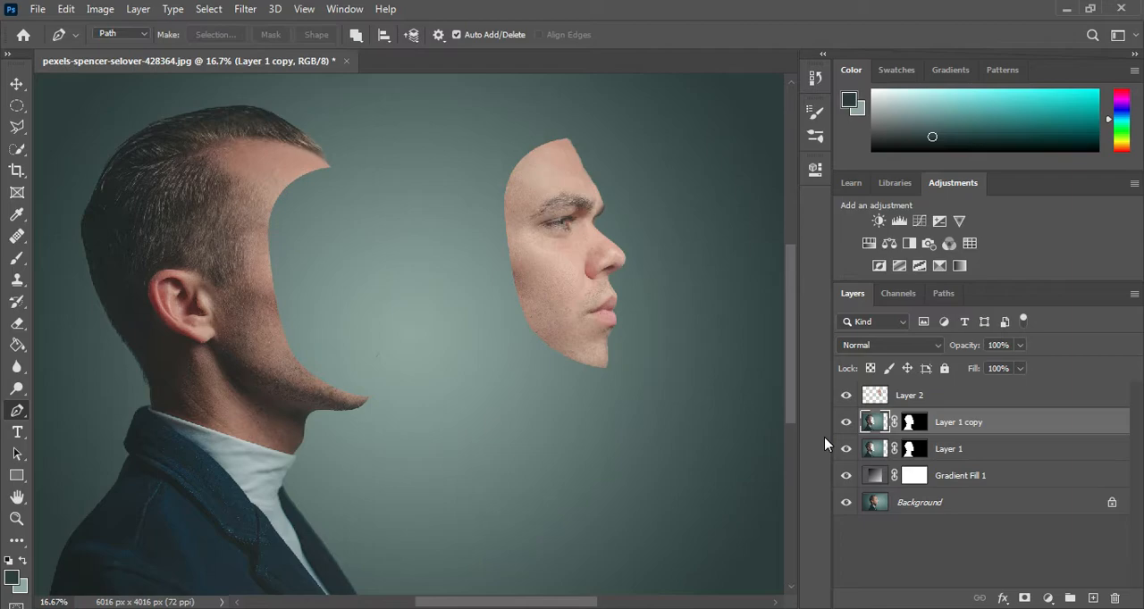
{"action": "left_click", "coordinate": [979, 454]}
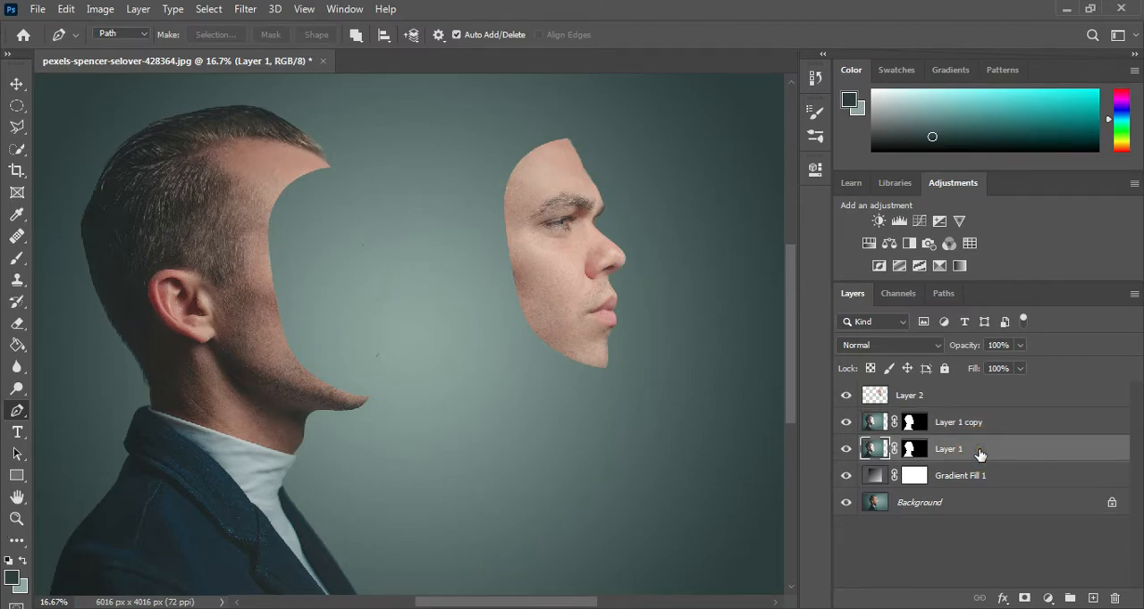
{"action": "left_click", "coordinate": [1092, 597]}
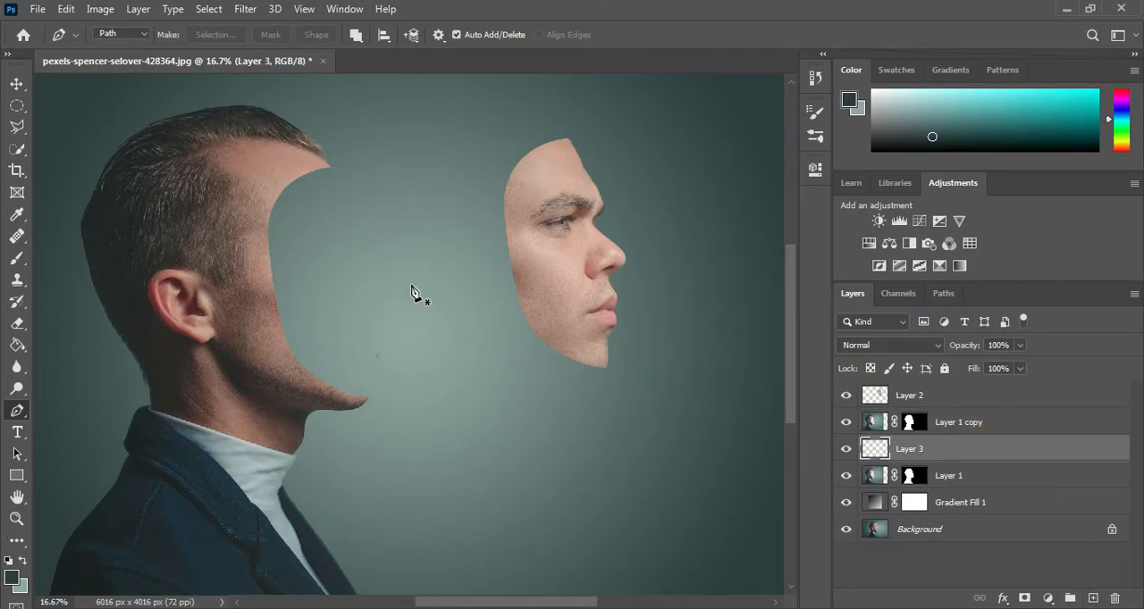
Step: Draw a closed Pen path on Layer 3 around the hollow, bulging past the cut edge from forehead to chin, and convert it to a selection
{"action": "key", "text": "ctrl+equal"}
{"action": "left_click_drag", "start_coordinate": [298, 160], "coordinate": [368, 249]}
{"action": "left_click", "coordinate": [330, 161]}
{"action": "left_click_drag", "start_coordinate": [370, 209], "coordinate": [328, 312]}
{"action": "left_click", "coordinate": [369, 208]}
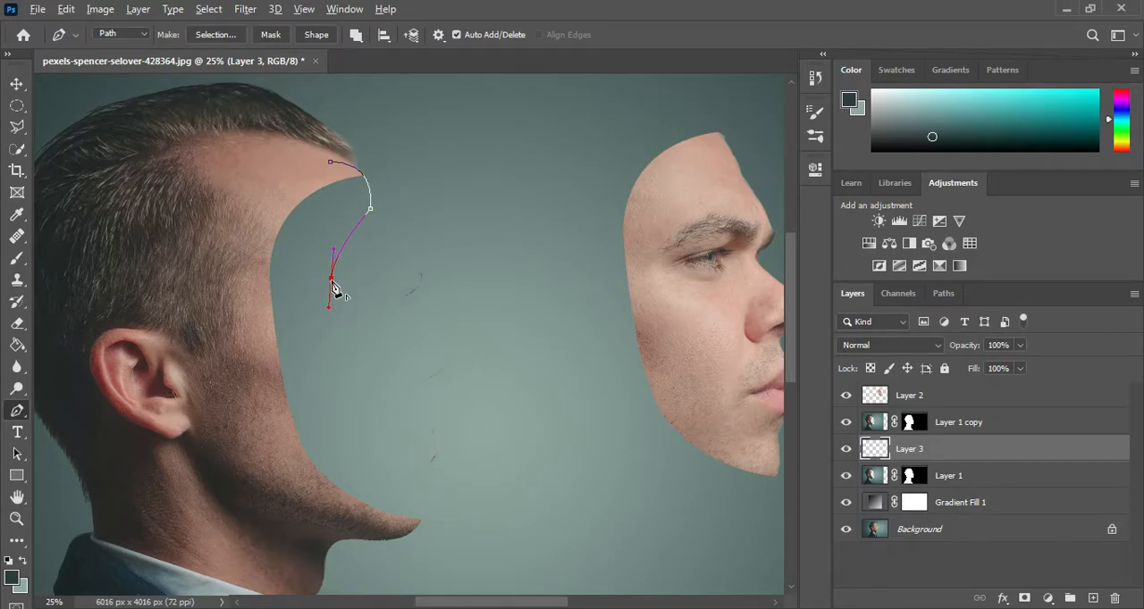
{"action": "left_click_drag", "start_coordinate": [362, 438], "coordinate": [397, 494]}
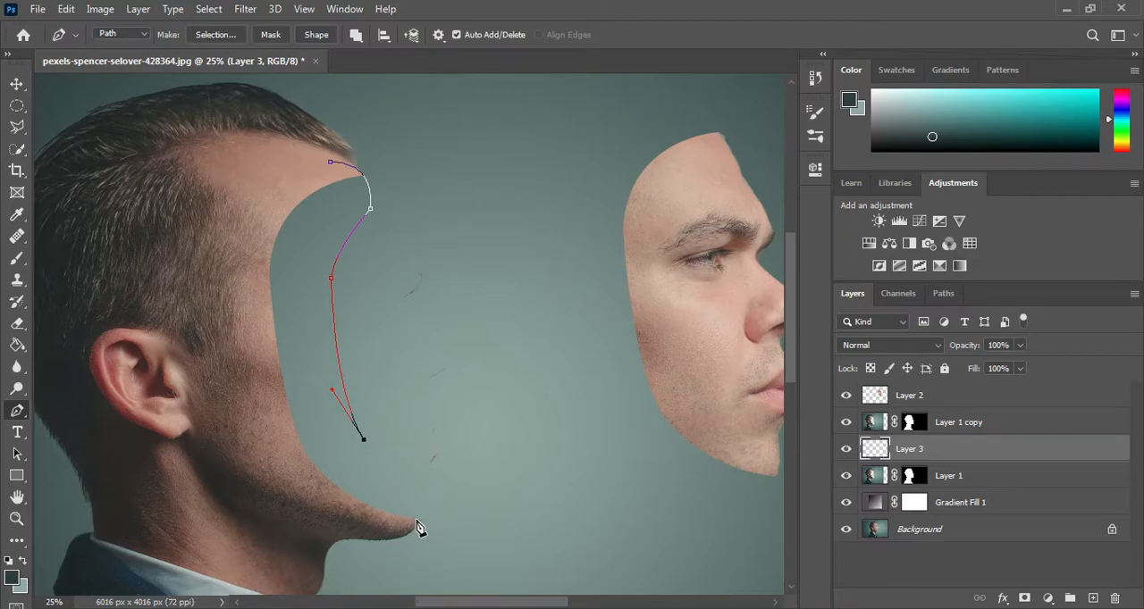
{"action": "left_click_drag", "start_coordinate": [422, 521], "coordinate": [398, 537]}
{"action": "left_click_drag", "start_coordinate": [254, 380], "coordinate": [241, 239]}
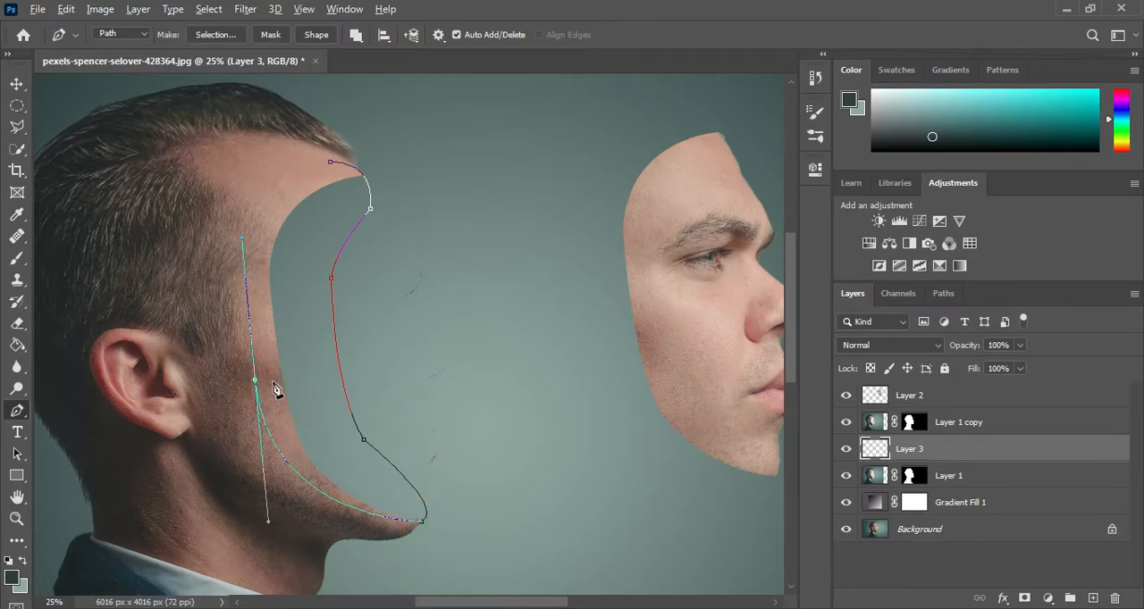
{"action": "left_click_drag", "start_coordinate": [331, 162], "coordinate": [443, 150]}
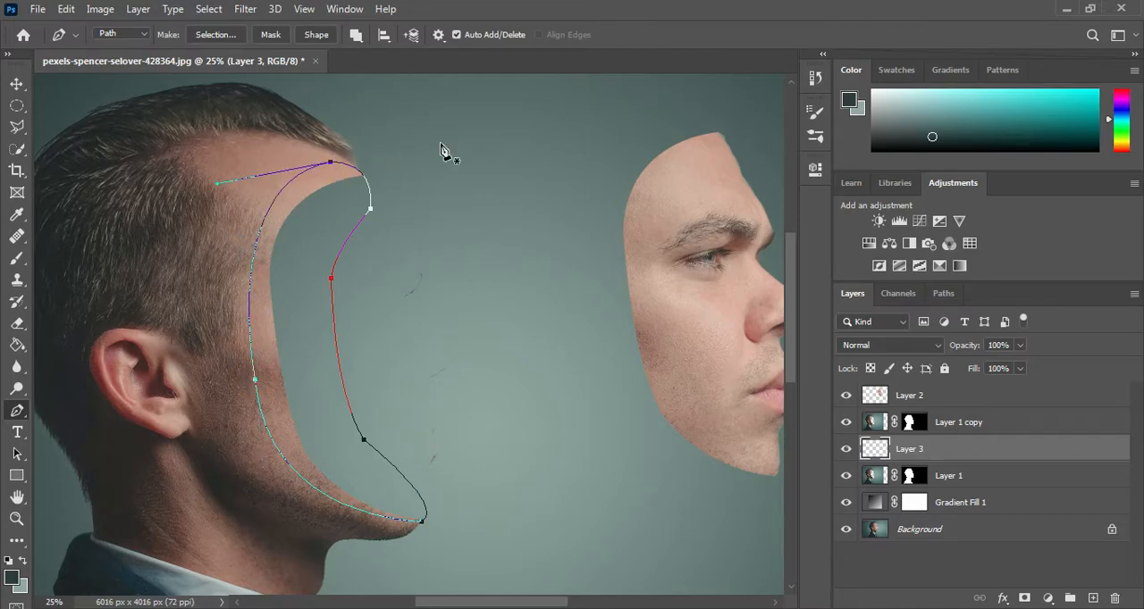
{"action": "left_click", "coordinate": [18, 454]}
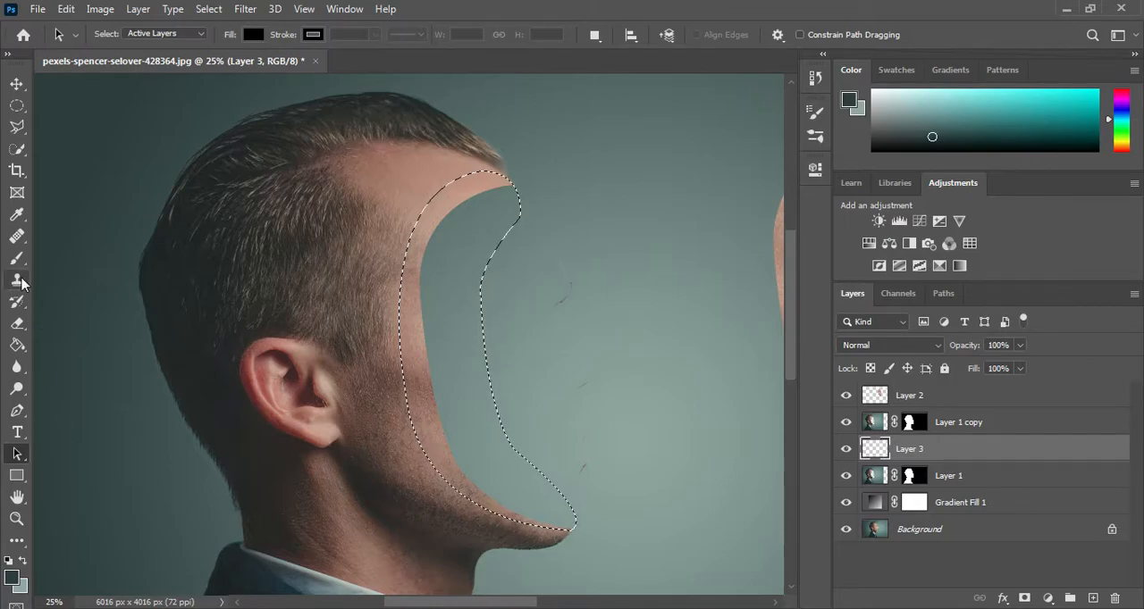
Step: Fill the selection on Layer 3 with a dark brown sampled from the shadowed neck skin
{"action": "left_click", "coordinate": [19, 344]}
{"action": "left_click", "coordinate": [402, 485], "text": "alt"}
{"action": "left_click", "coordinate": [394, 503], "text": "alt"}
{"action": "left_click", "coordinate": [398, 498], "text": "alt"}
{"action": "left_click", "coordinate": [464, 387]}
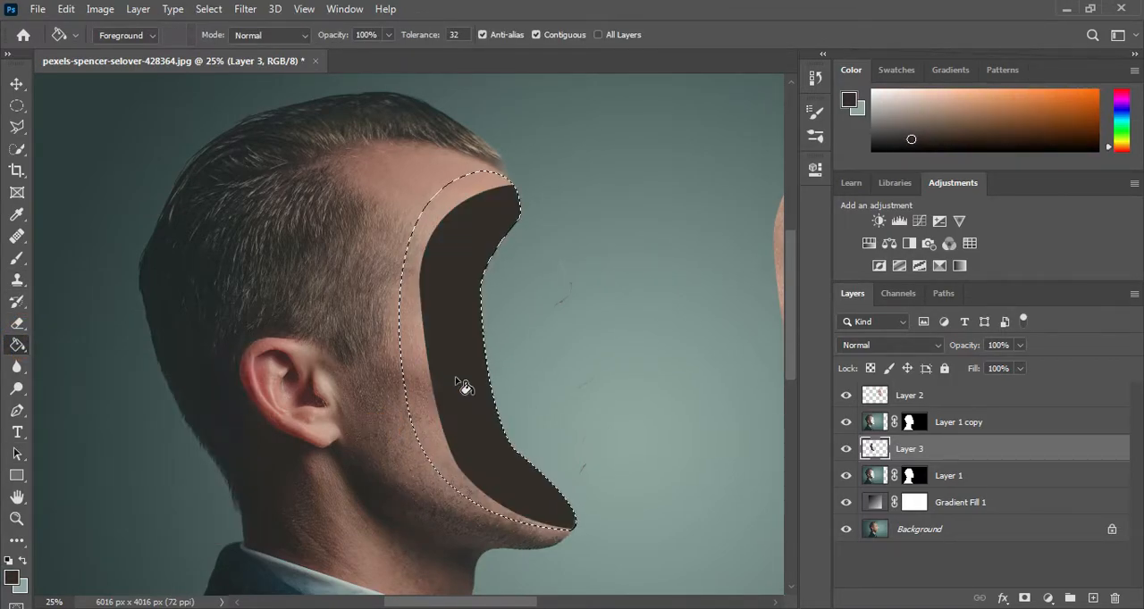
Step: Fill the hollow's selection on Layer 3 with a more saturated reddish brown based on the skin tone, and deselect
{"action": "left_click", "coordinate": [416, 480], "text": "alt"}
{"action": "left_click", "coordinate": [436, 480], "text": "alt"}
{"action": "left_click_drag", "start_coordinate": [943, 120], "coordinate": [970, 120]}
{"action": "left_click", "coordinate": [462, 258]}
{"action": "left_click", "coordinate": [454, 230]}
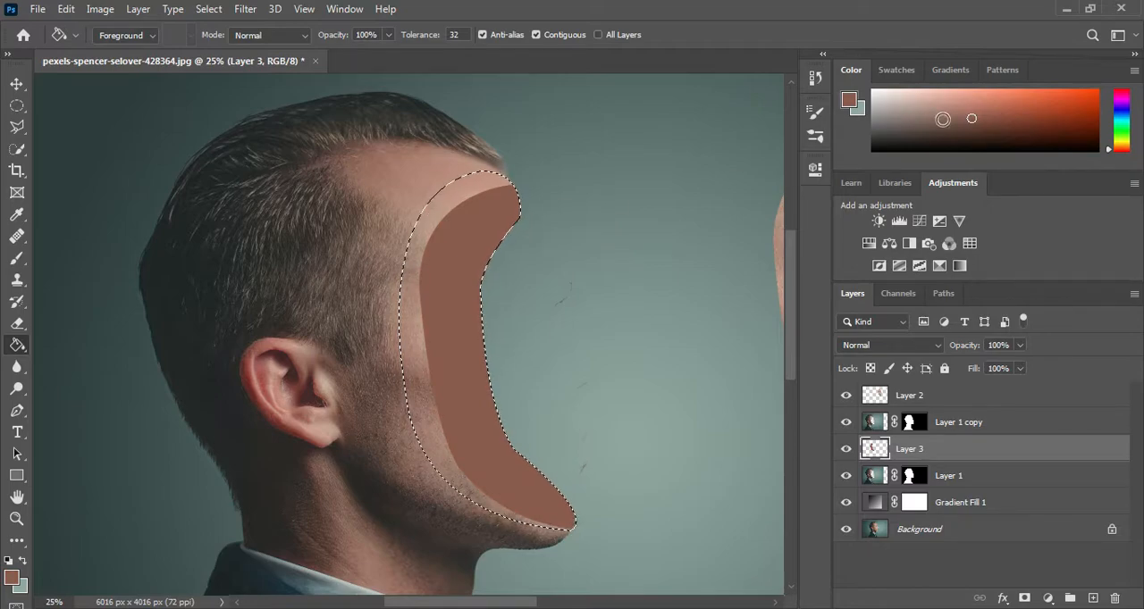
{"action": "key", "text": "ctrl+d"}
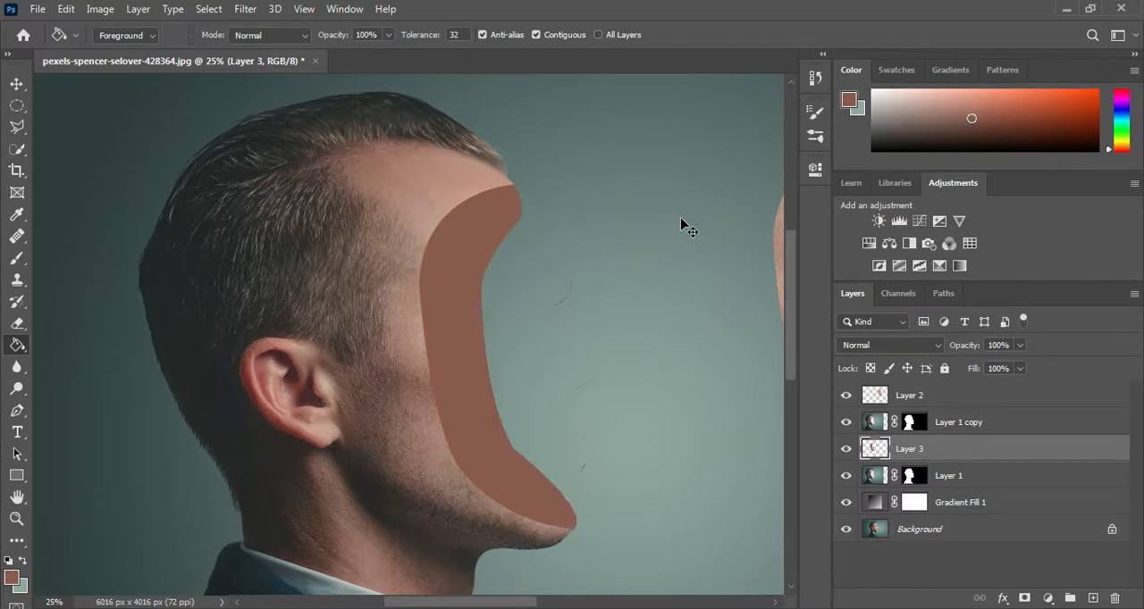
Step: Give Layer 1 copy a smooth Inner Bevel with 469% depth, 40 px size and 12 px soften, and slightly reduce the highlight opacity
{"action": "key", "text": "ctrl+minus"}
{"action": "left_click_drag", "start_coordinate": [563, 280], "coordinate": [483, 301]}
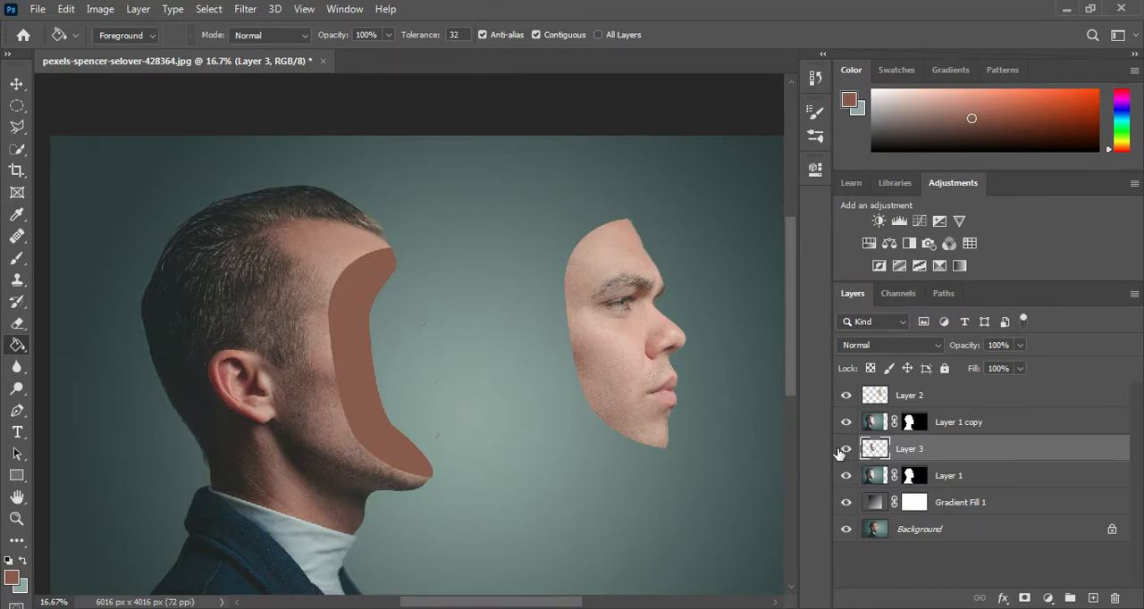
{"action": "left_click", "coordinate": [992, 483]}
{"action": "left_click", "coordinate": [978, 418]}
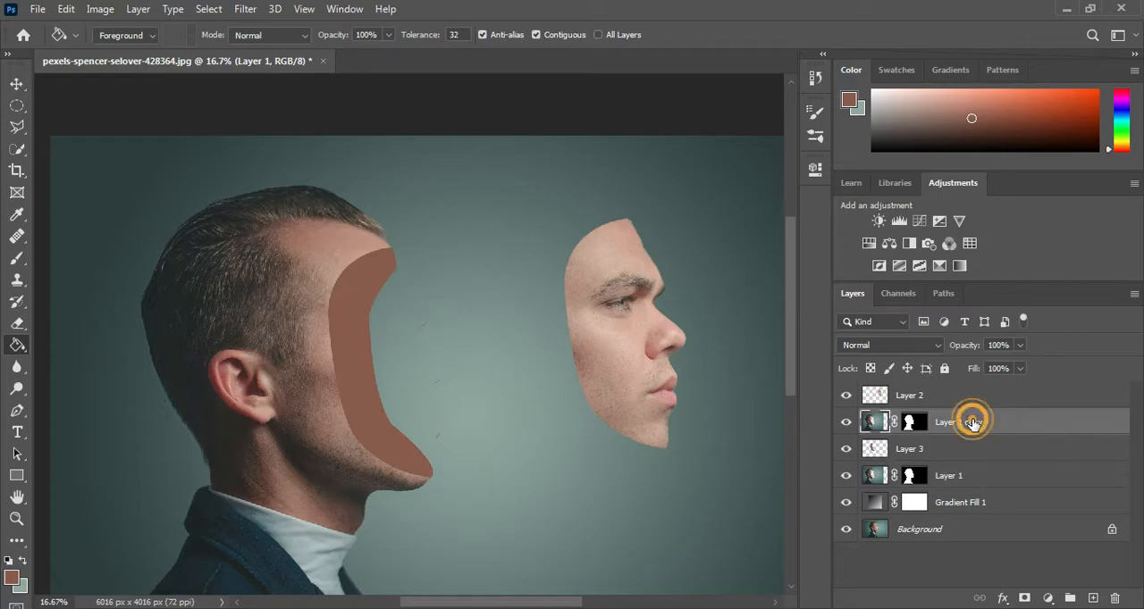
{"action": "left_click", "coordinate": [1049, 598]}
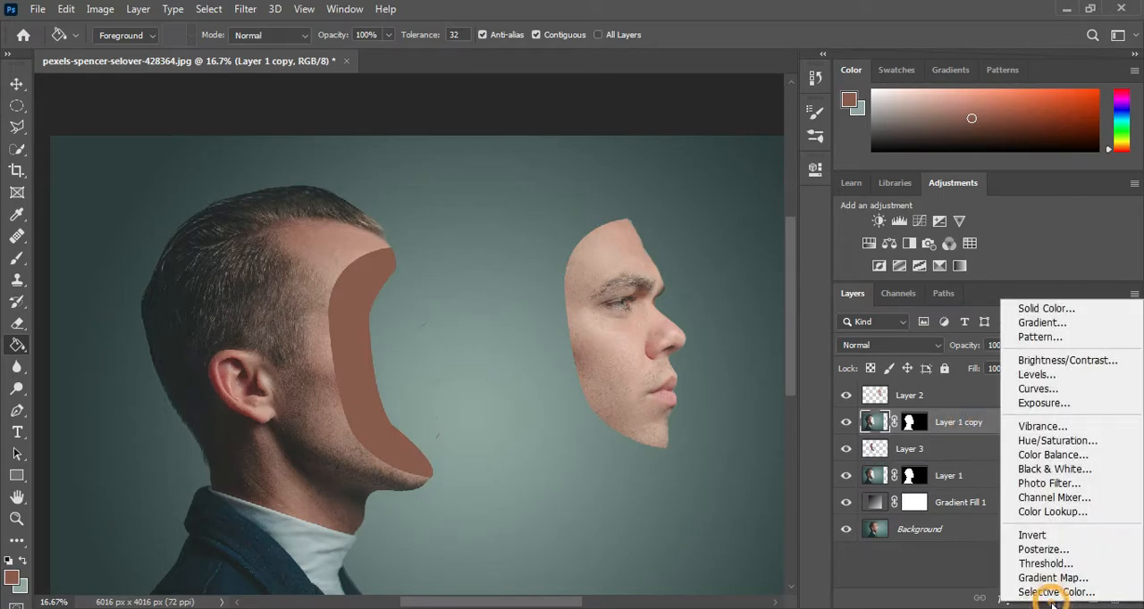
{"action": "left_click", "coordinate": [1002, 598]}
{"action": "left_click", "coordinate": [1002, 598]}
{"action": "left_click", "coordinate": [989, 452]}
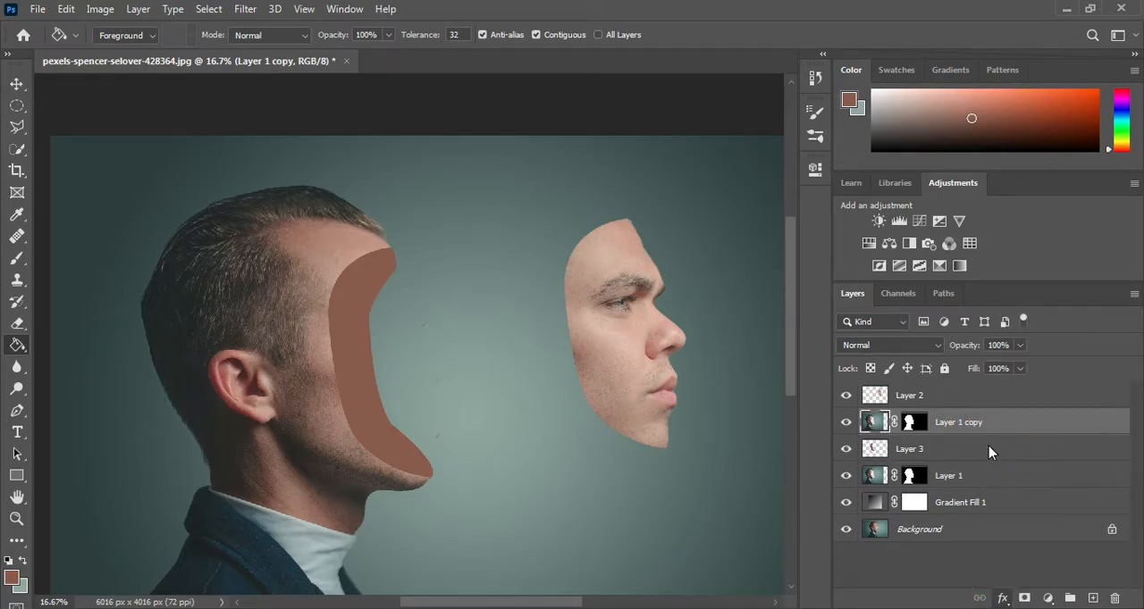
{"action": "left_click_drag", "start_coordinate": [810, 245], "coordinate": [846, 296]}
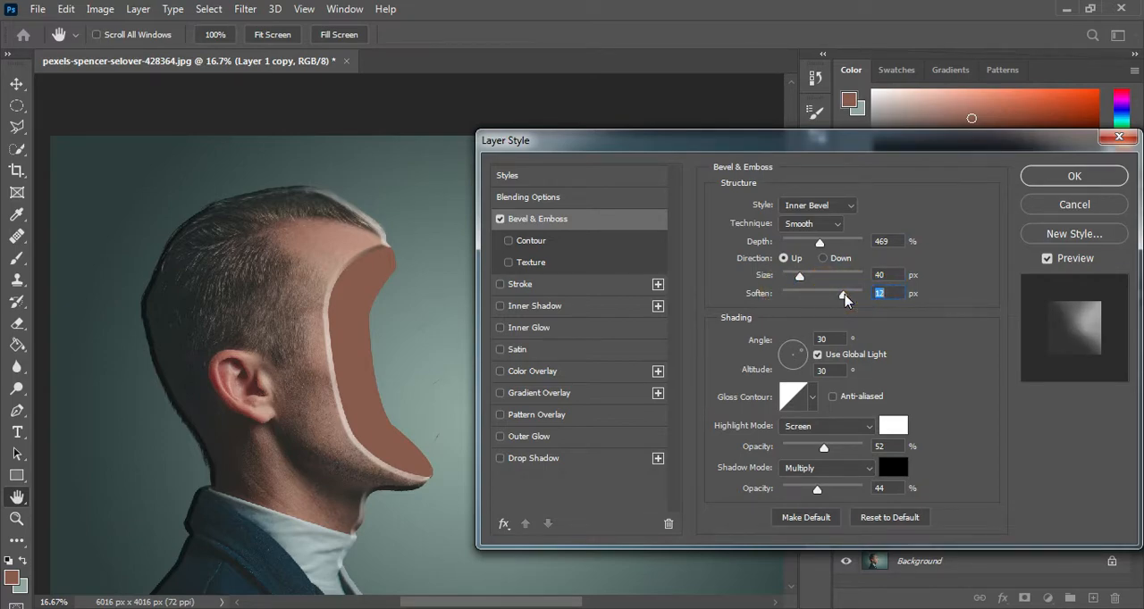
{"action": "left_click_drag", "start_coordinate": [824, 452], "coordinate": [819, 451]}
{"action": "left_click", "coordinate": [1050, 178]}
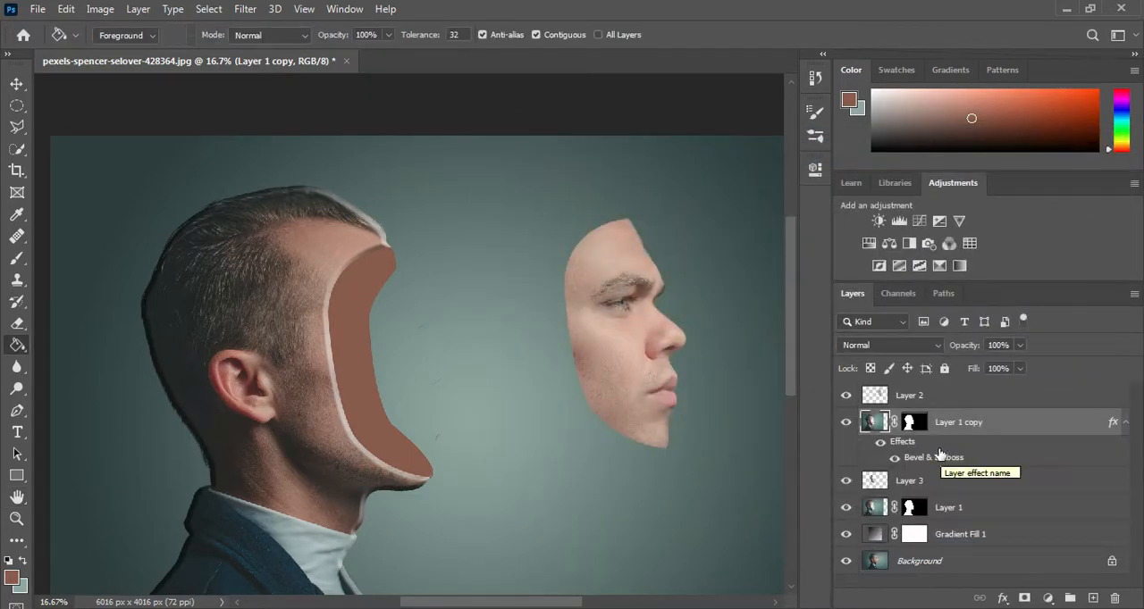
Step: Convert the Bevel & Emboss effect of Layer 1 copy into separate layers
{"action": "right_click", "coordinate": [906, 463]}
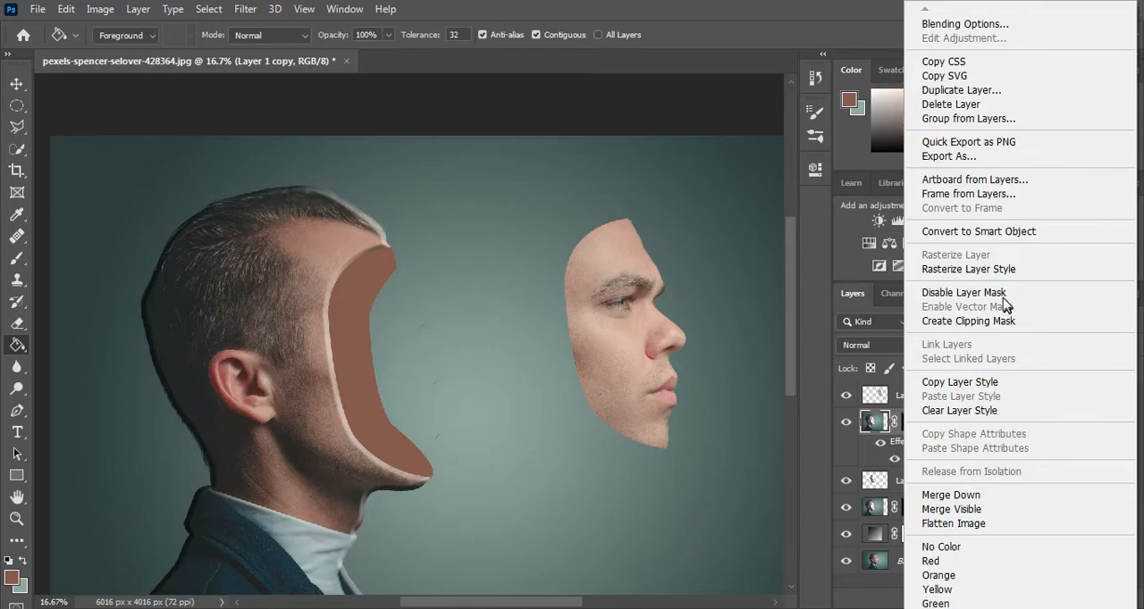
{"action": "left_click", "coordinate": [849, 449]}
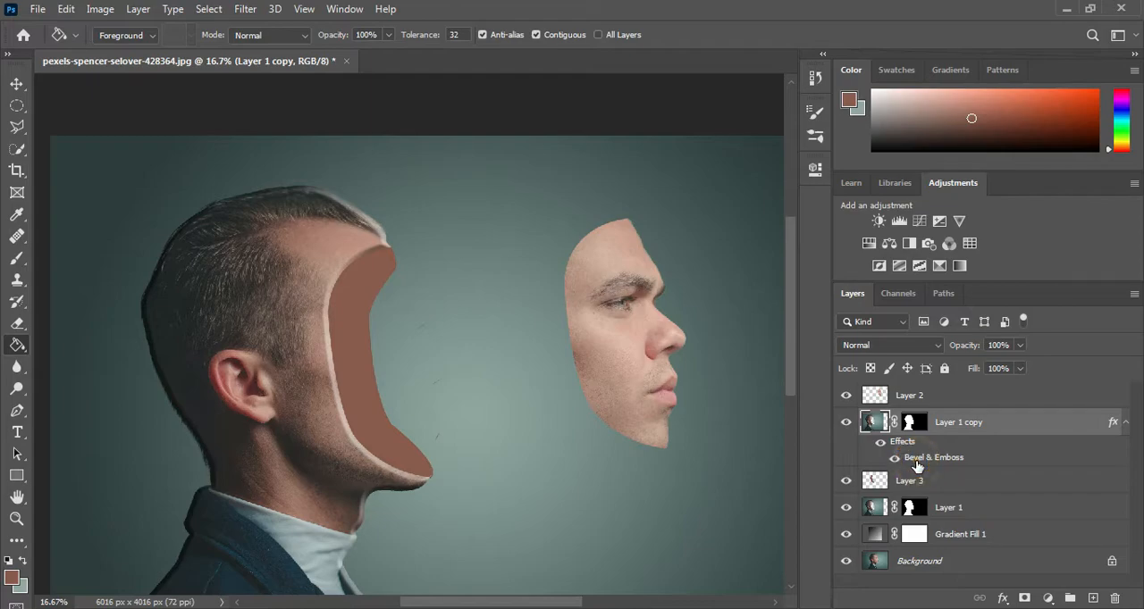
{"action": "left_click", "coordinate": [895, 457]}
{"action": "left_click", "coordinate": [894, 457]}
{"action": "right_click", "coordinate": [933, 461]}
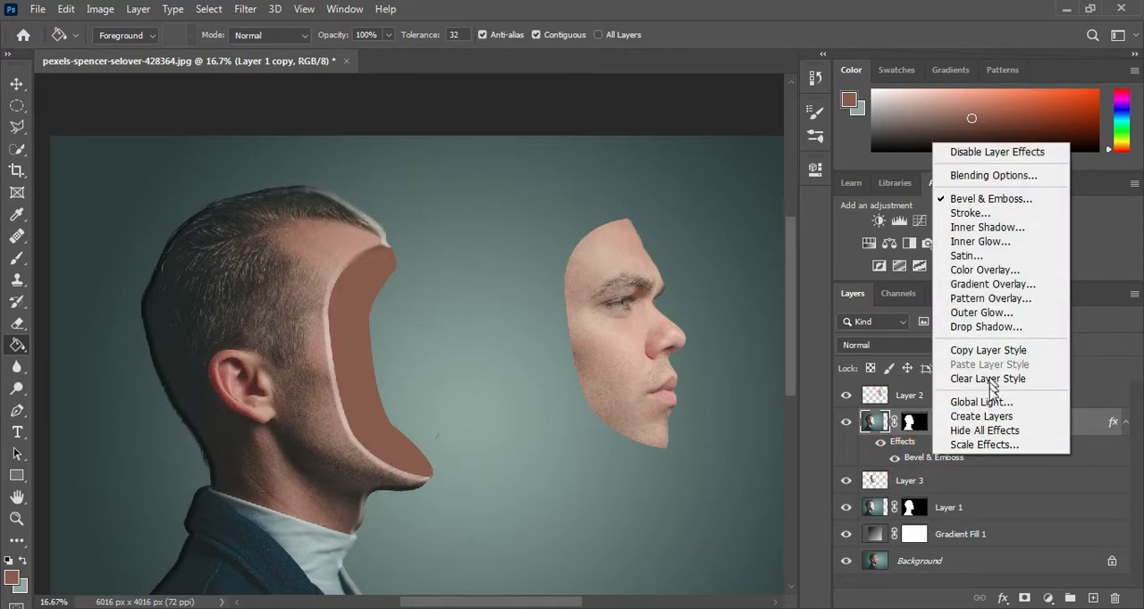
{"action": "left_click", "coordinate": [985, 417]}
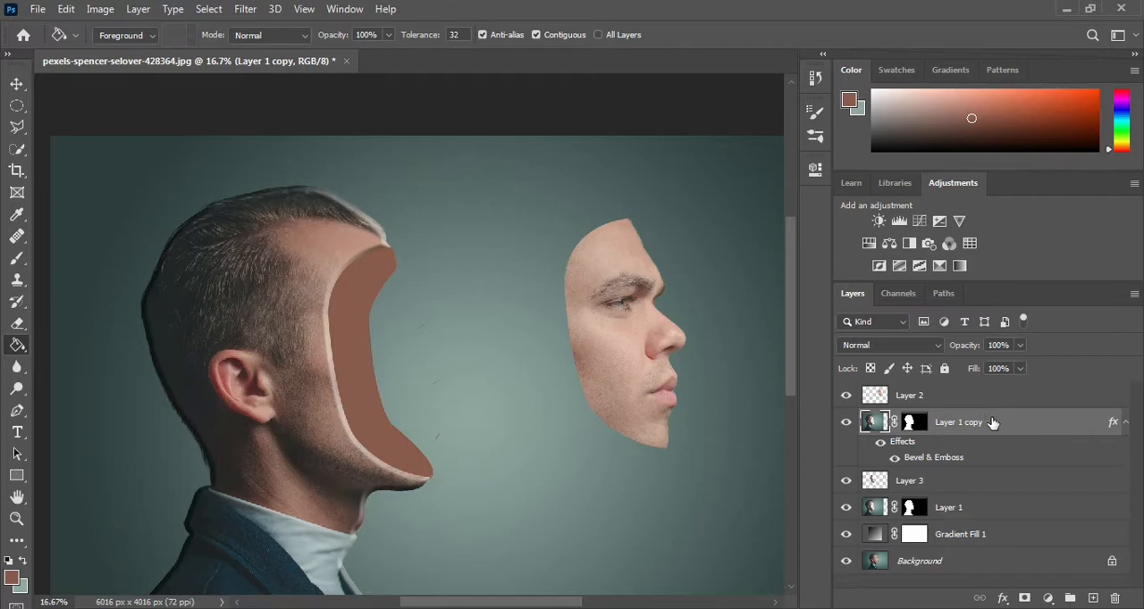
Step: Merge Layer 1 copy with its separated bevel highlight and shadow layers into a single layer
{"action": "left_click", "coordinate": [846, 451]}
{"action": "left_click", "coordinate": [846, 451]}
{"action": "left_click", "coordinate": [850, 424]}
{"action": "left_click", "coordinate": [850, 424]}
{"action": "left_click", "coordinate": [850, 425]}
{"action": "left_click", "coordinate": [850, 425]}
{"action": "left_click", "coordinate": [976, 426], "text": "ctrl"}
{"action": "left_click", "coordinate": [950, 451], "text": "ctrl"}
{"action": "key", "text": "ctrl+e"}
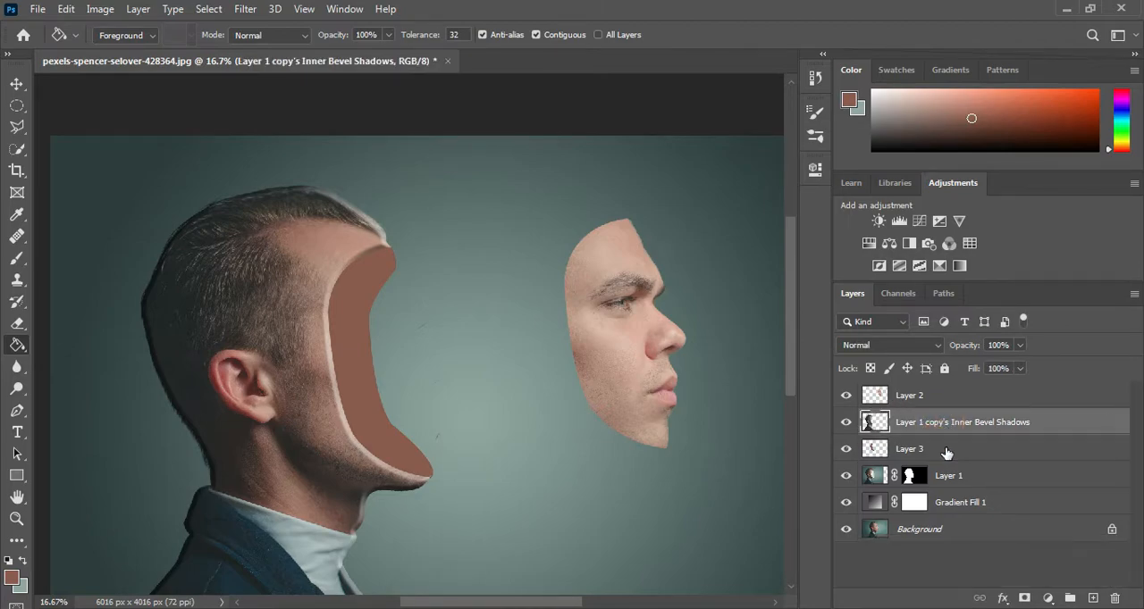
Step: Erase the bevel's light and dark edges around the hair, back of the head, neck, jacket and under the chin on the merged layer
{"action": "left_click", "coordinate": [849, 424]}
{"action": "left_click", "coordinate": [850, 425]}
{"action": "left_click", "coordinate": [850, 424]}
{"action": "left_click", "coordinate": [850, 425]}
{"action": "left_click", "coordinate": [18, 326]}
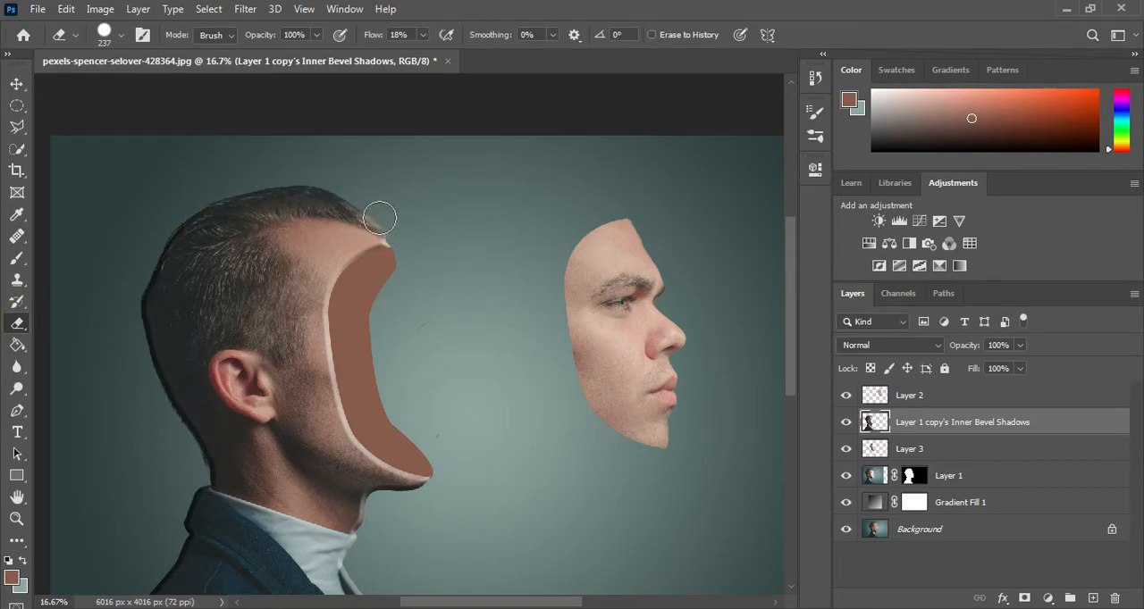
{"action": "mouse_move", "coordinate": [164, 205]}
{"action": "left_mouse_down"}
{"action": "mouse_move", "coordinate": [201, 229]}
{"action": "mouse_move", "coordinate": [144, 281]}
{"action": "left_mouse_up"}
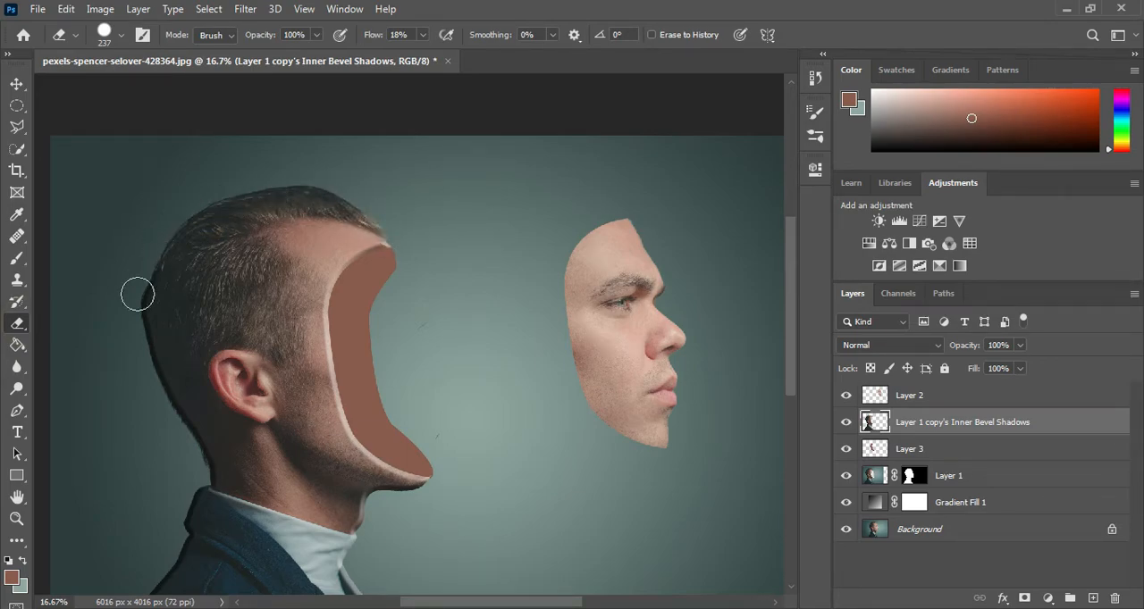
{"action": "left_click_drag", "start_coordinate": [153, 383], "coordinate": [149, 352]}
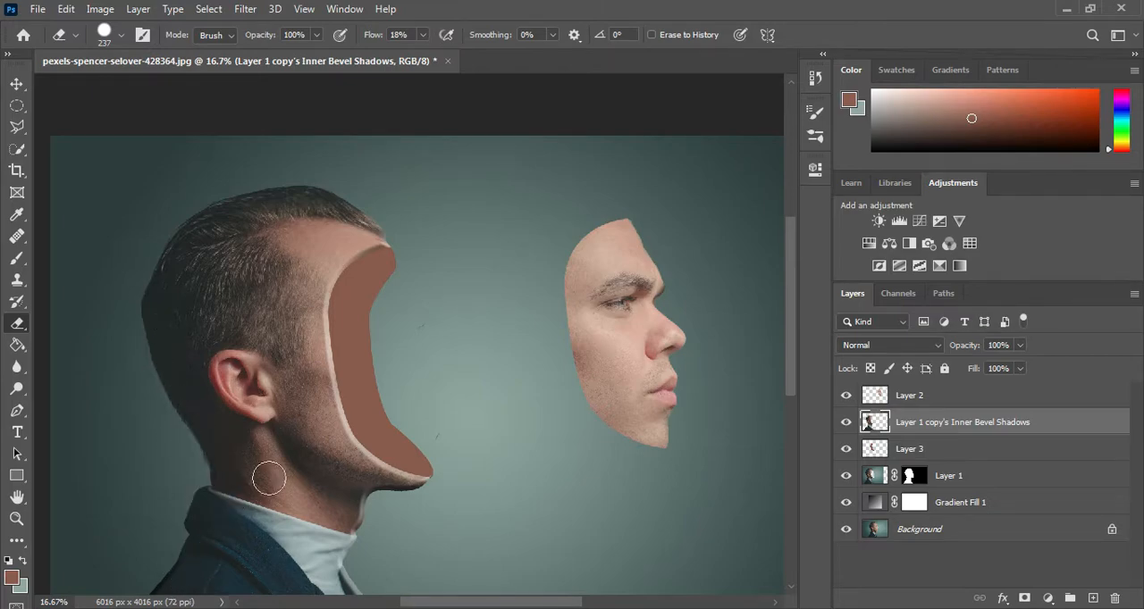
{"action": "left_click_drag", "start_coordinate": [227, 531], "coordinate": [256, 398]}
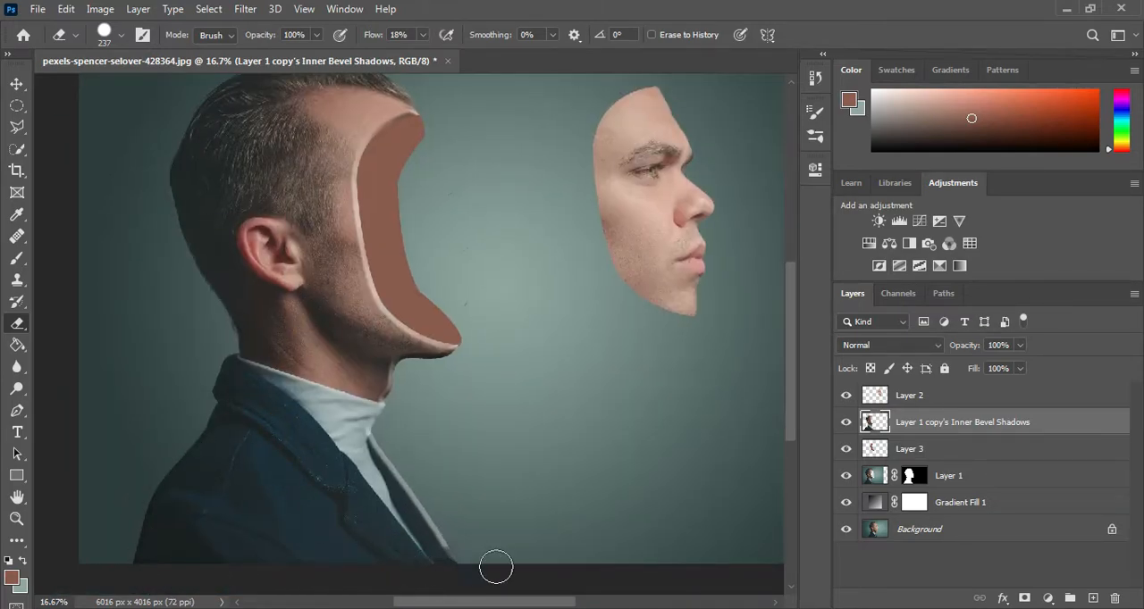
{"action": "left_click_drag", "start_coordinate": [486, 567], "coordinate": [357, 427]}
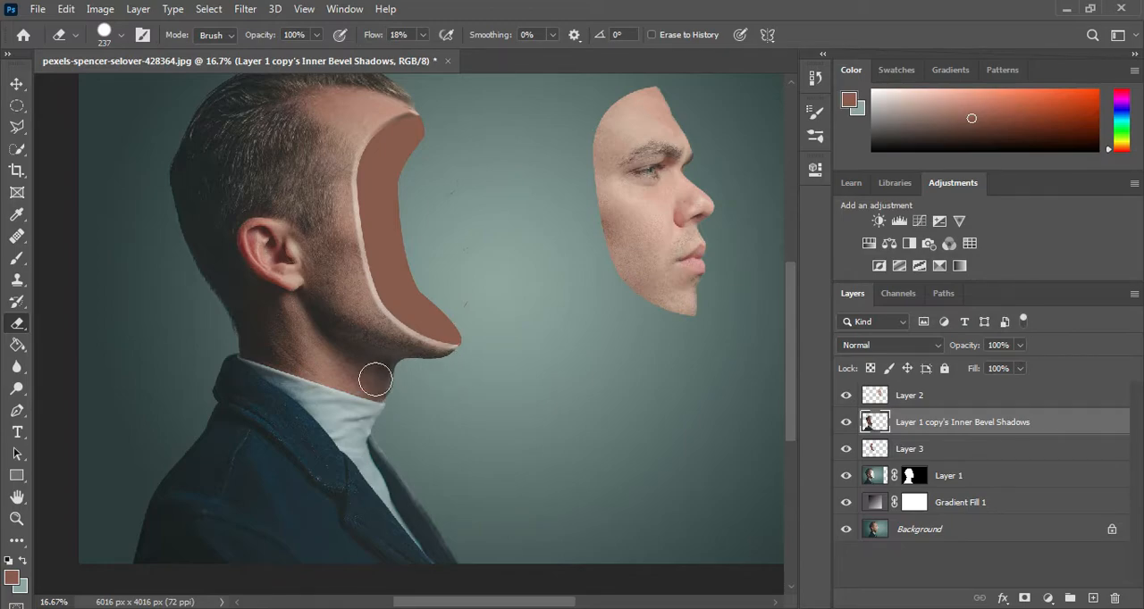
Step: Prepare the Brush for Layer 3 with a size of 451 px, 23% flow and a very dark brown foreground colour
{"action": "left_click_drag", "start_coordinate": [558, 313], "coordinate": [458, 431]}
{"action": "left_click", "coordinate": [845, 449]}
{"action": "left_click", "coordinate": [845, 448]}
{"action": "left_click", "coordinate": [918, 447]}
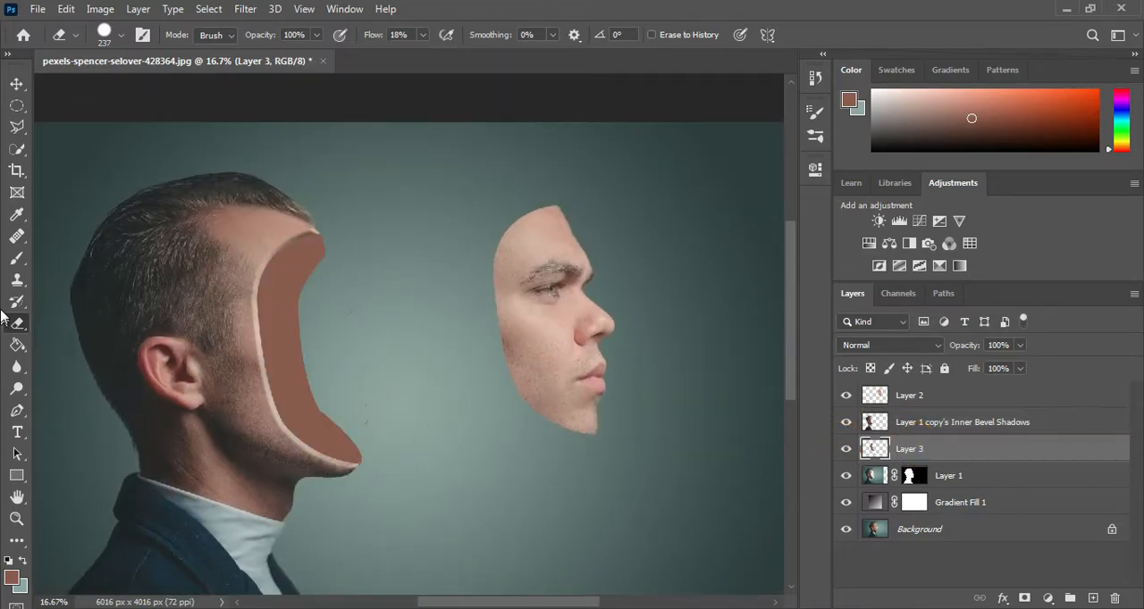
{"action": "left_click", "coordinate": [16, 258]}
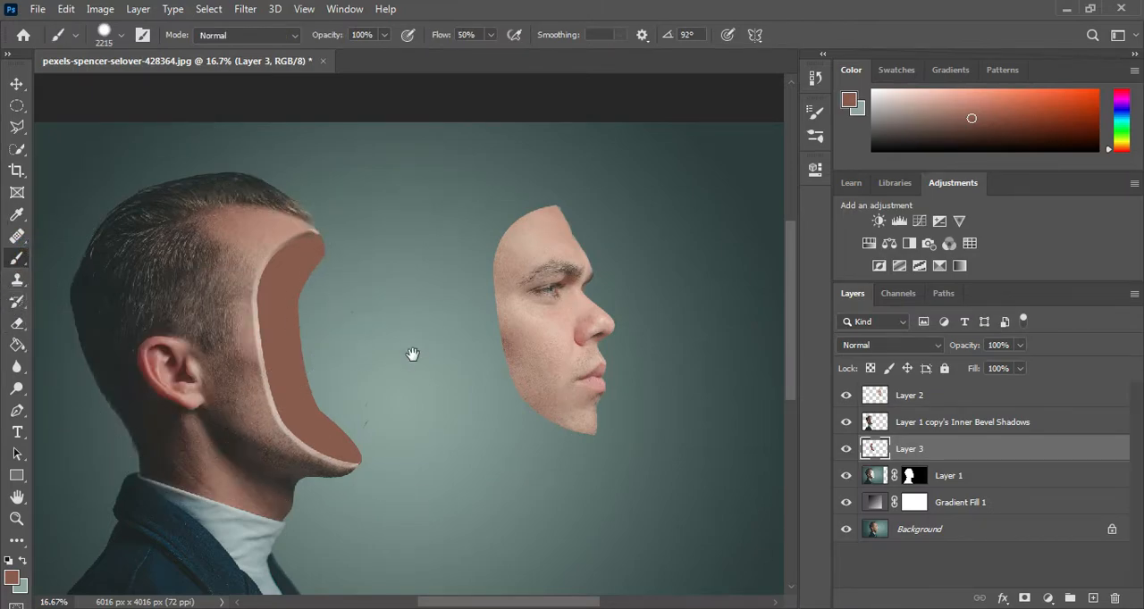
{"action": "left_click_drag", "start_coordinate": [454, 335], "coordinate": [322, 374]}
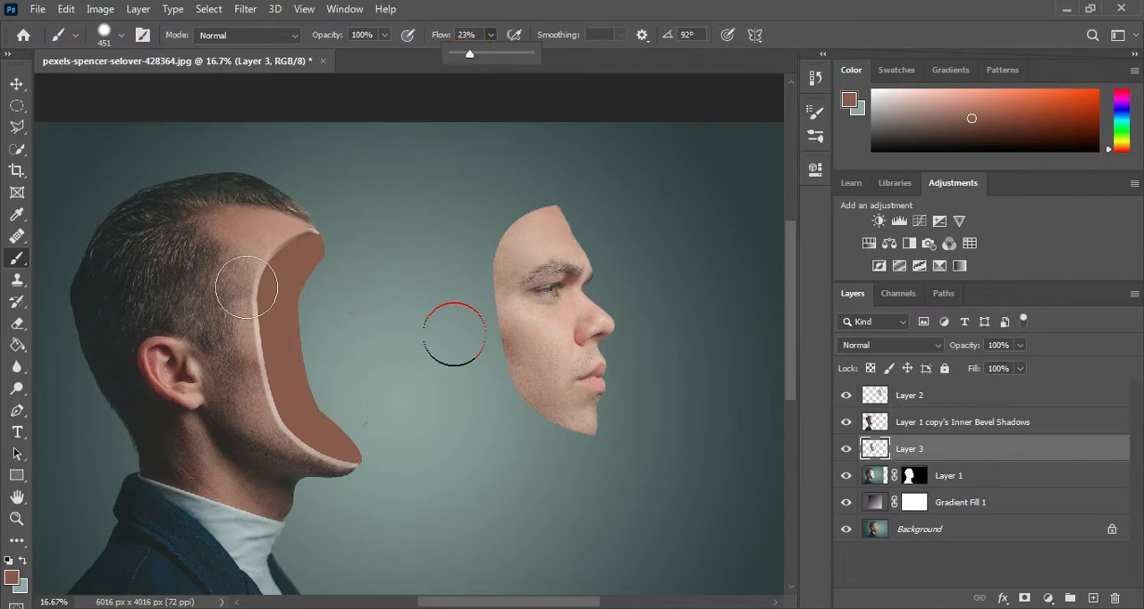
{"action": "left_click", "coordinate": [11, 578]}
{"action": "left_click_drag", "start_coordinate": [598, 361], "coordinate": [602, 439]}
{"action": "left_click", "coordinate": [888, 247]}
Step: Try painting dark shading along the hollow's inner edge on Layer 3, and undo the strokes
{"action": "left_click", "coordinate": [333, 481]}
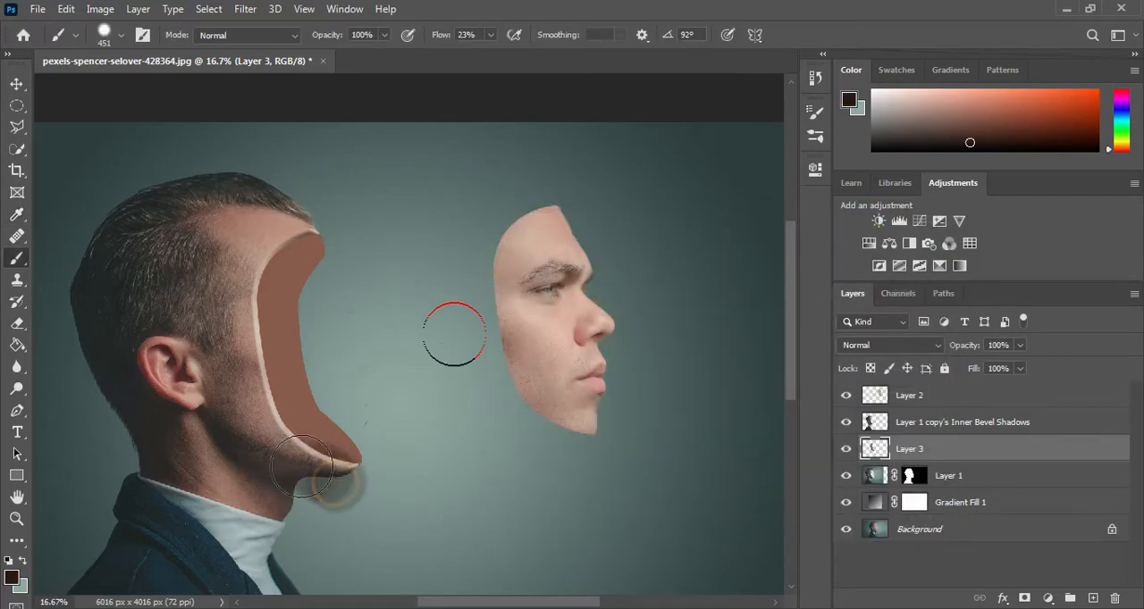
{"action": "key", "text": "ctrl+z"}
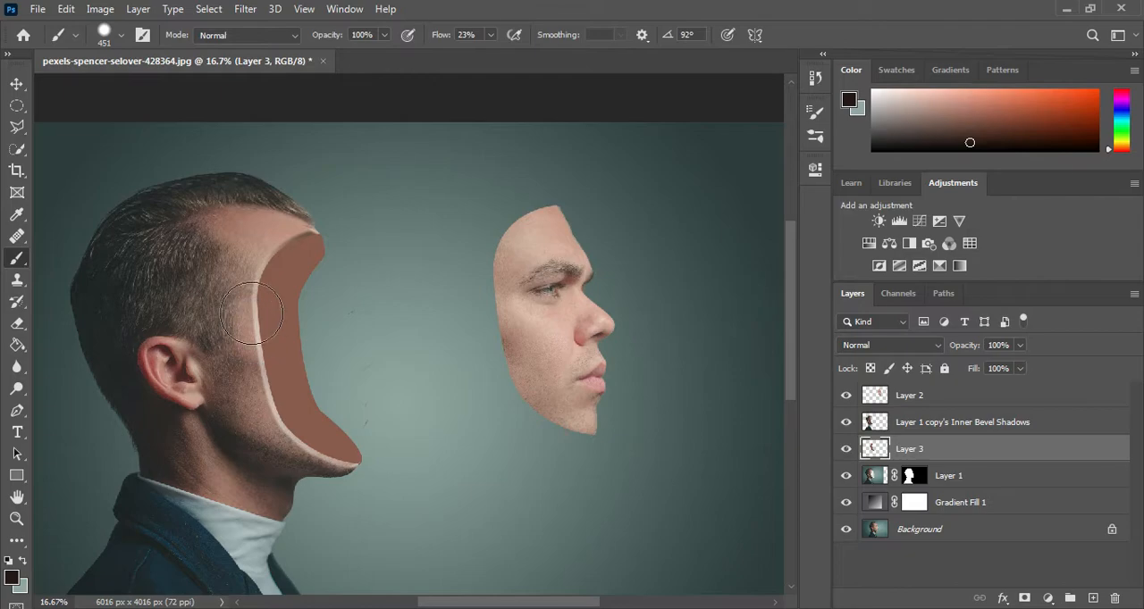
{"action": "mouse_move", "coordinate": [251, 313]}
{"action": "left_mouse_down"}
{"action": "mouse_move", "coordinate": [262, 251]}
{"action": "mouse_move", "coordinate": [251, 413]}
{"action": "left_mouse_up"}
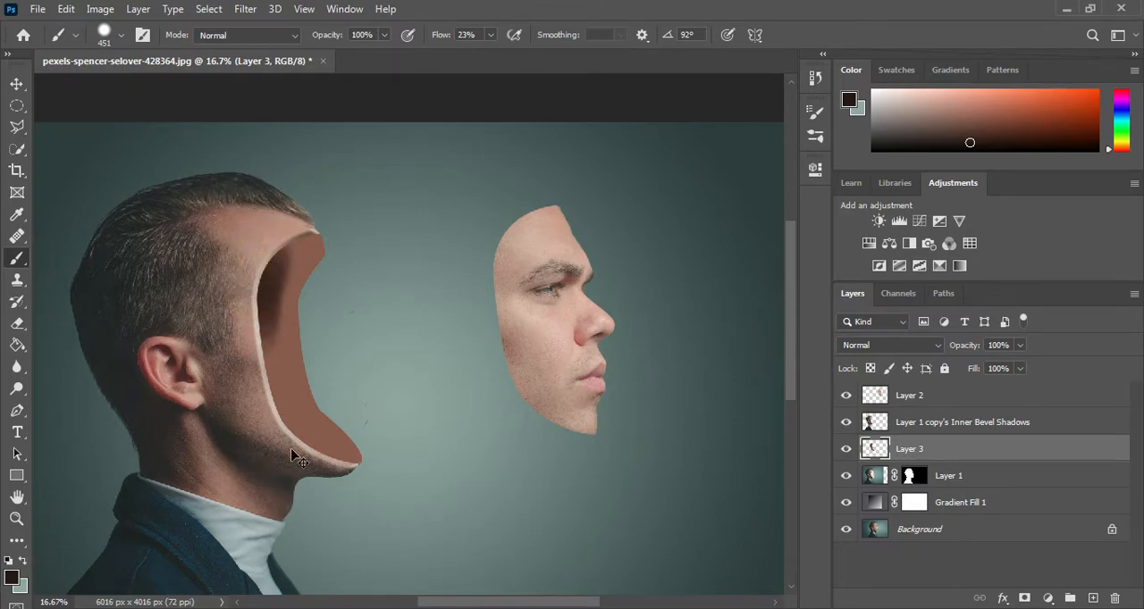
{"action": "key", "text": "ctrl+z"}
{"action": "key", "text": "ctrl+z"}
Step: Adjust the brush tip and paint soft dark brown shading along the hollow's inner edge from forehead to chin on Layer 3
{"action": "left_click", "coordinate": [116, 35]}
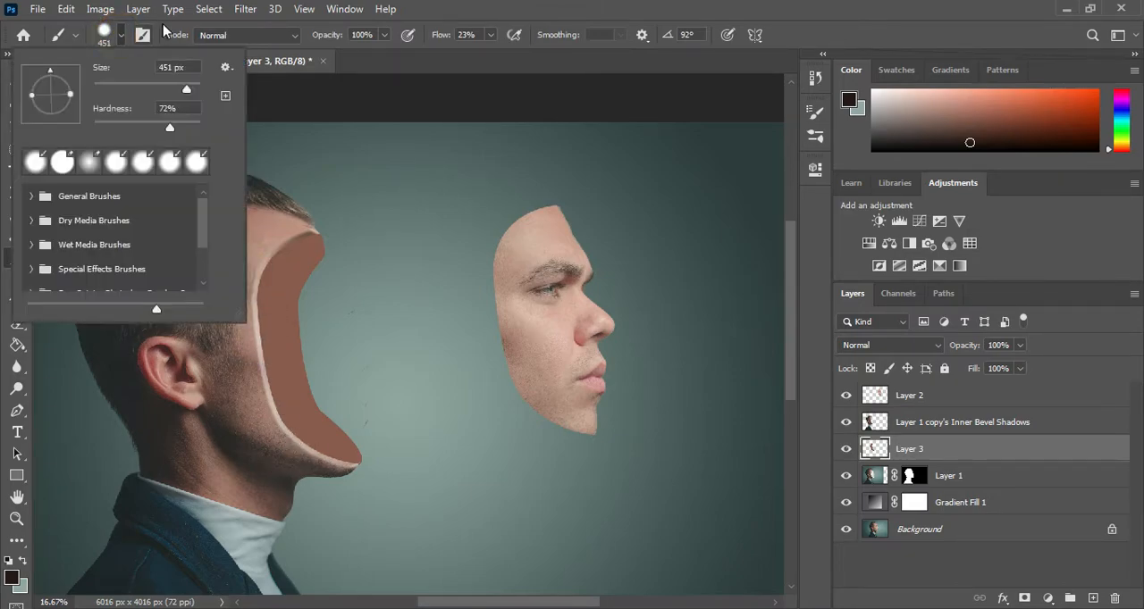
{"action": "left_click", "coordinate": [146, 34]}
{"action": "left_click", "coordinate": [146, 34]}
{"action": "left_click", "coordinate": [145, 34]}
{"action": "left_click", "coordinate": [146, 33]}
{"action": "left_click", "coordinate": [632, 140]}
{"action": "mouse_move", "coordinate": [250, 292]}
{"action": "left_mouse_down"}
{"action": "mouse_move", "coordinate": [288, 293]}
{"action": "mouse_move", "coordinate": [260, 405]}
{"action": "left_mouse_up"}
{"action": "left_click", "coordinate": [767, 105]}
{"action": "mouse_move", "coordinate": [261, 363]}
{"action": "left_mouse_down"}
{"action": "mouse_move", "coordinate": [291, 445]}
{"action": "mouse_move", "coordinate": [346, 471]}
{"action": "mouse_move", "coordinate": [312, 467]}
{"action": "mouse_move", "coordinate": [259, 382]}
{"action": "mouse_move", "coordinate": [286, 454]}
{"action": "mouse_move", "coordinate": [264, 259]}
{"action": "mouse_move", "coordinate": [273, 228]}
{"action": "mouse_move", "coordinate": [266, 396]}
{"action": "mouse_move", "coordinate": [234, 272]}
{"action": "mouse_move", "coordinate": [306, 470]}
{"action": "mouse_move", "coordinate": [339, 472]}
{"action": "mouse_move", "coordinate": [229, 306]}
{"action": "mouse_move", "coordinate": [327, 498]}
{"action": "mouse_move", "coordinate": [396, 476]}
{"action": "left_mouse_up"}
Step: Erase the dark paint spilling outside the head near the chin and front hairline on Layer 3, using a 477 px eraser
{"action": "left_click", "coordinate": [17, 323]}
{"action": "key", "text": "bracketright"}
{"action": "key", "text": "bracketright"}
{"action": "key", "text": "bracketright"}
{"action": "key", "text": "bracketright"}
{"action": "key", "text": "bracketright"}
{"action": "key", "text": "bracketright"}
{"action": "left_click", "coordinate": [388, 482]}
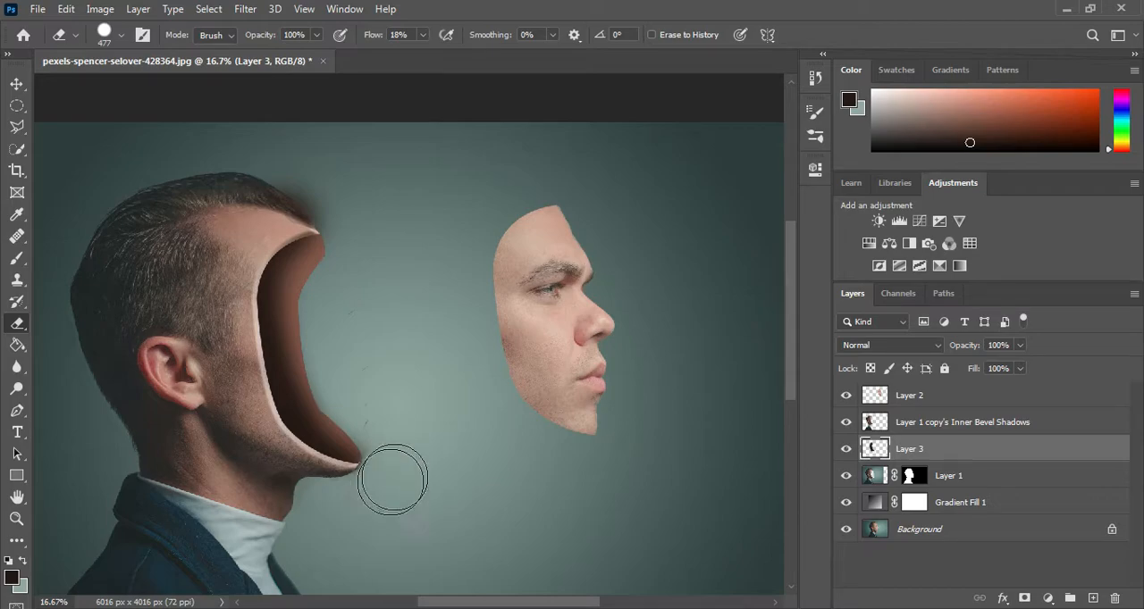
{"action": "left_click", "coordinate": [395, 455]}
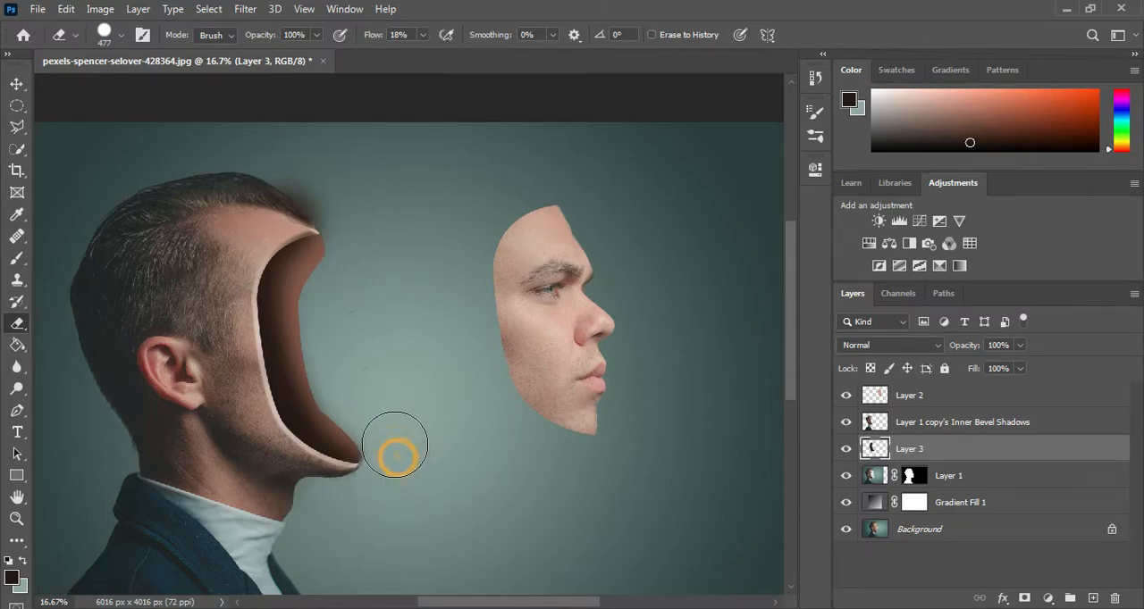
{"action": "left_click", "coordinate": [363, 498]}
{"action": "left_click", "coordinate": [319, 186]}
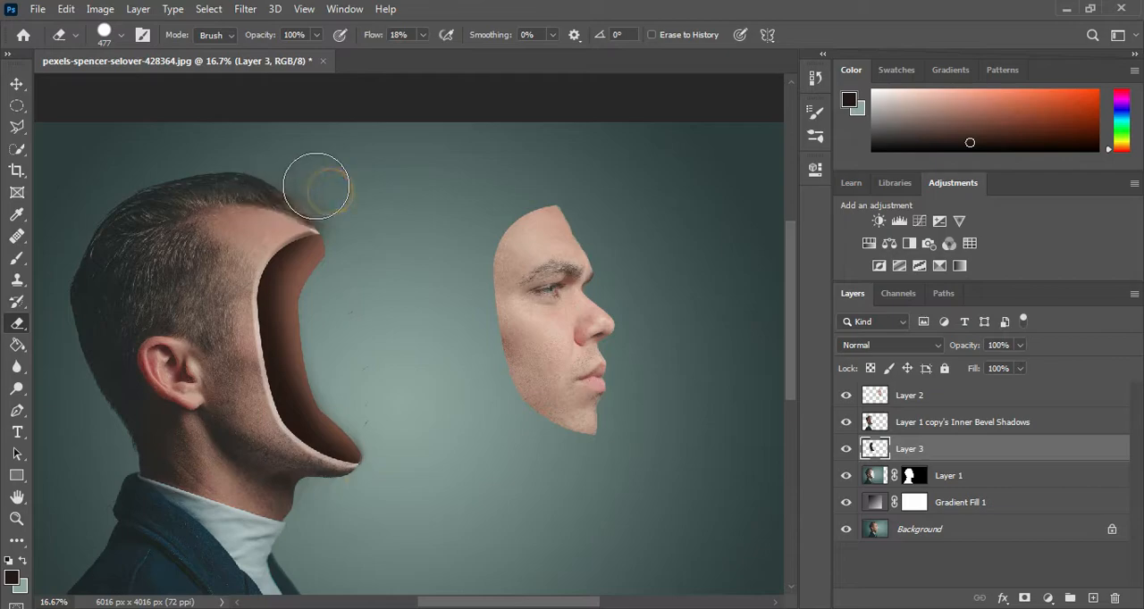
{"action": "left_click", "coordinate": [342, 208]}
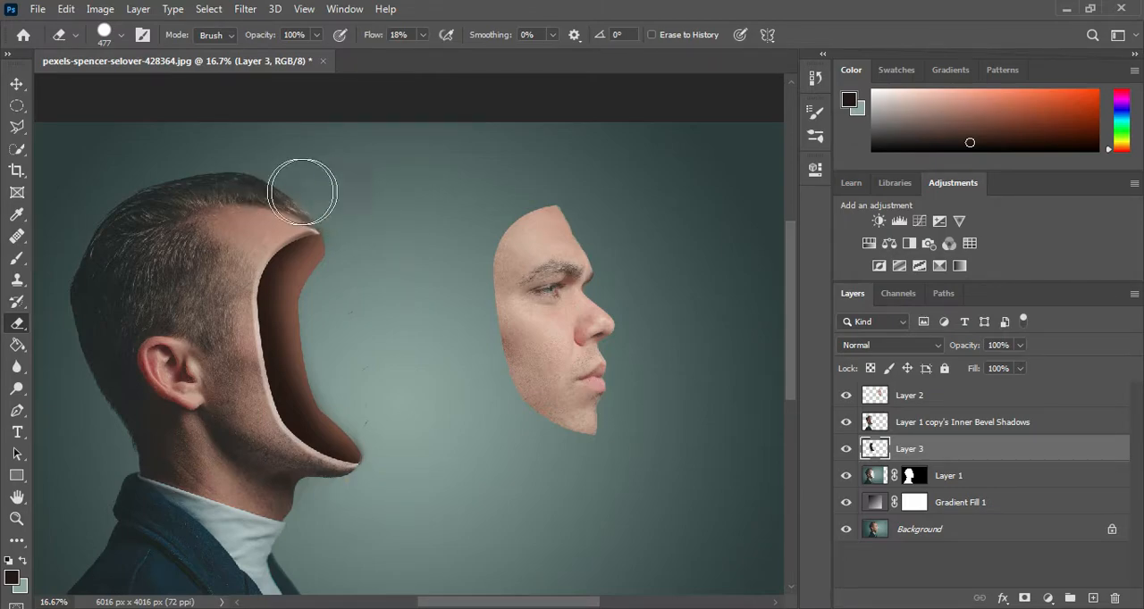
Step: Erase the leftover dark paint in front of the forehead on Layer 3 and toggle Layer 2's visibility to check the face
{"action": "left_click", "coordinate": [350, 216]}
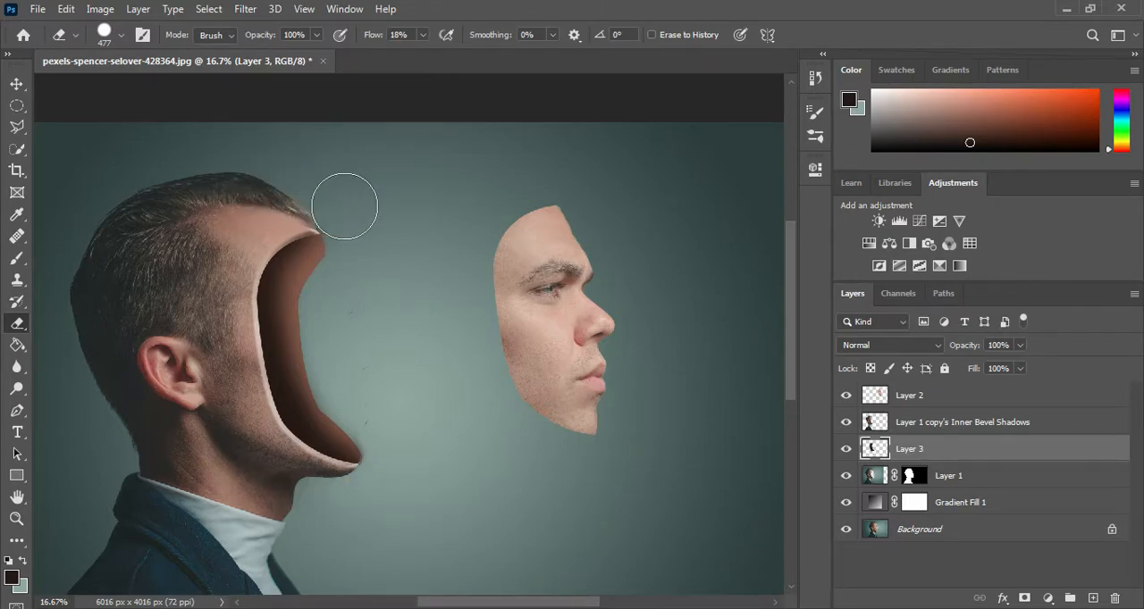
{"action": "left_click", "coordinate": [845, 395]}
{"action": "left_click", "coordinate": [845, 395]}
Step: Add an Inner Bevel layer style to the face on Layer 2 with 230% depth and 21% highlight opacity, adjusting its size
{"action": "left_click", "coordinate": [892, 399]}
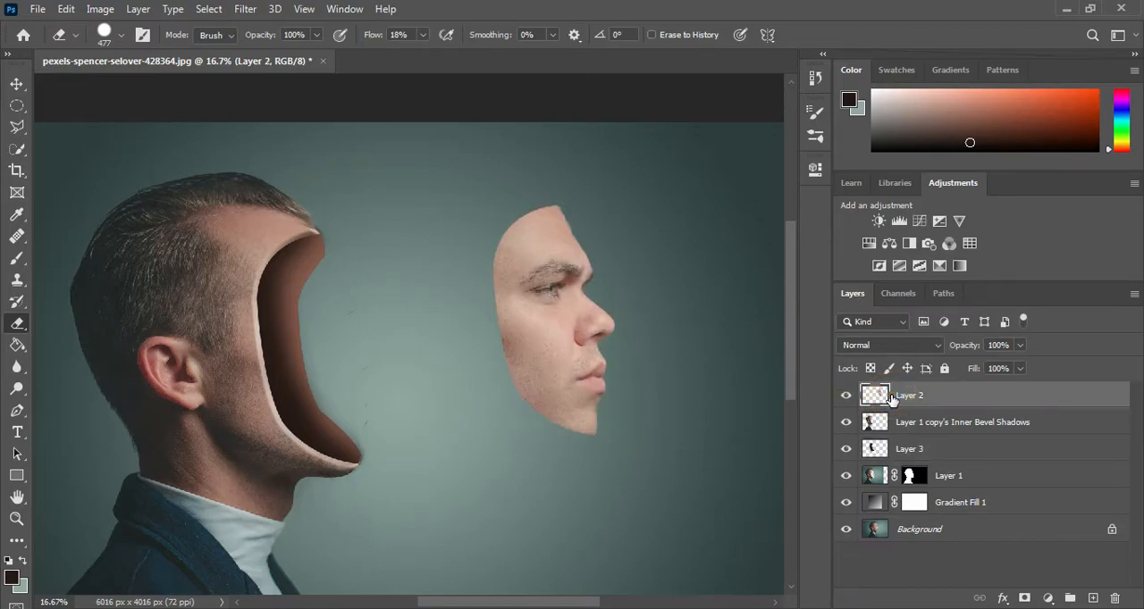
{"action": "left_click", "coordinate": [1002, 598]}
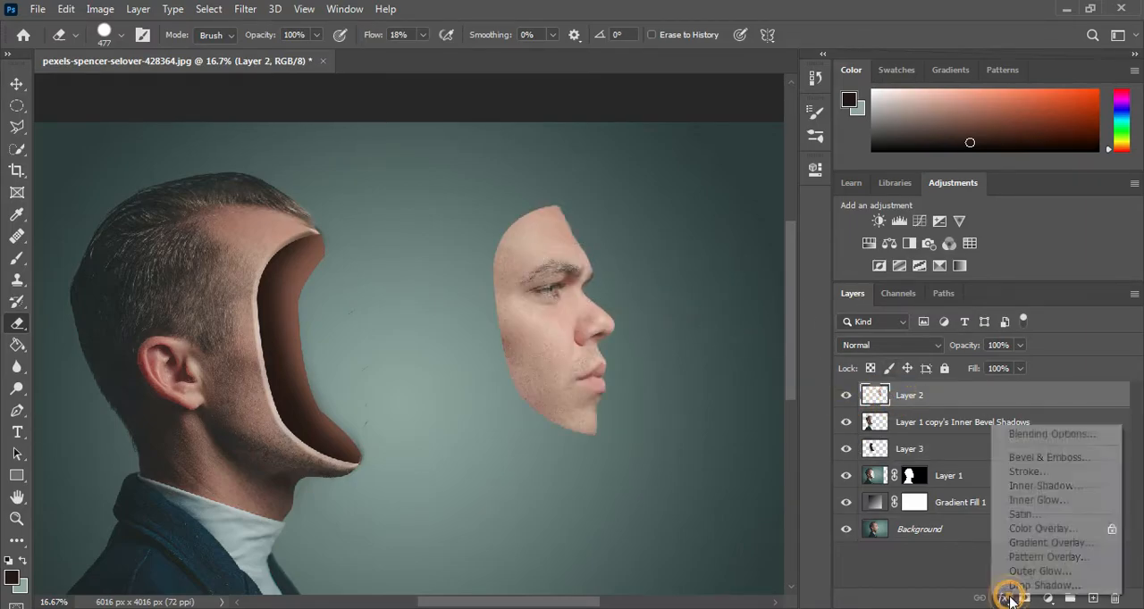
{"action": "left_click", "coordinate": [1018, 450]}
{"action": "left_click_drag", "start_coordinate": [683, 148], "coordinate": [898, 136]}
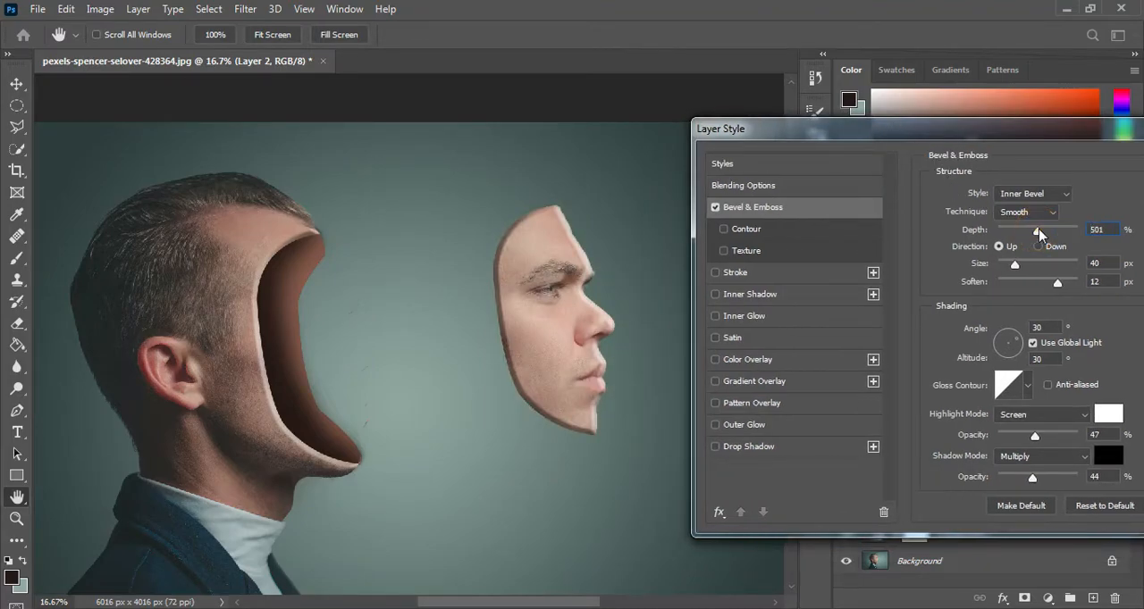
{"action": "left_click_drag", "start_coordinate": [1070, 231], "coordinate": [1021, 233]}
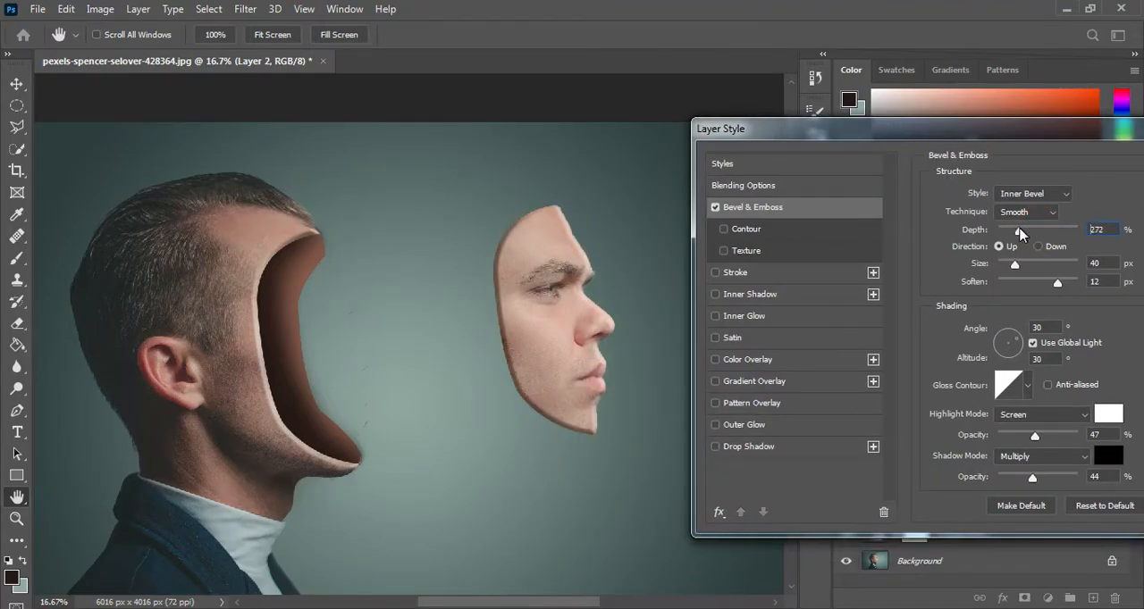
{"action": "left_click_drag", "start_coordinate": [1034, 438], "coordinate": [1004, 444]}
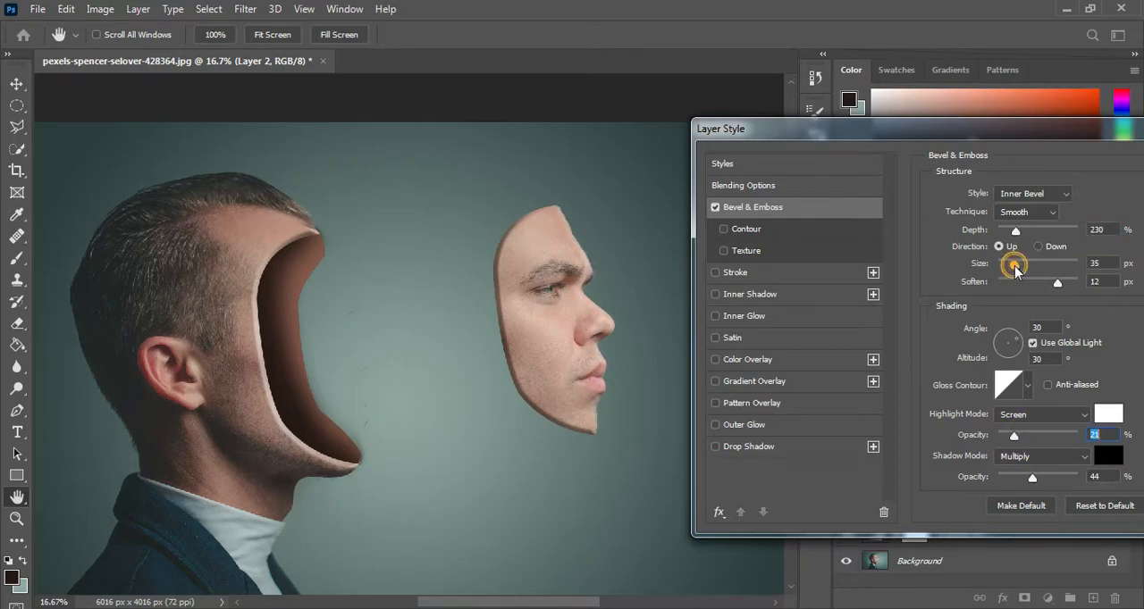
{"action": "left_click_drag", "start_coordinate": [1012, 266], "coordinate": [1016, 266]}
{"action": "left_click_drag", "start_coordinate": [989, 127], "coordinate": [904, 129]}
{"action": "left_click_drag", "start_coordinate": [1049, 132], "coordinate": [852, 131]}
{"action": "left_click", "coordinate": [1003, 169]}
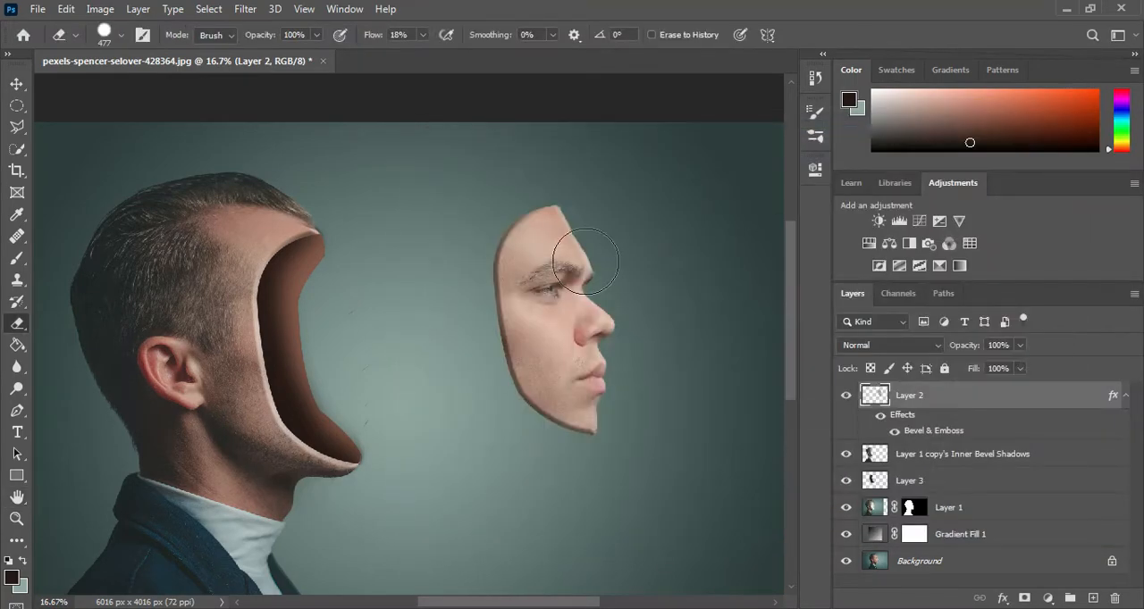
Step: Cut two irregular freehand holes out of the face on Layer 2, one in the cheek and one in the forehead
{"action": "left_click", "coordinate": [16, 150]}
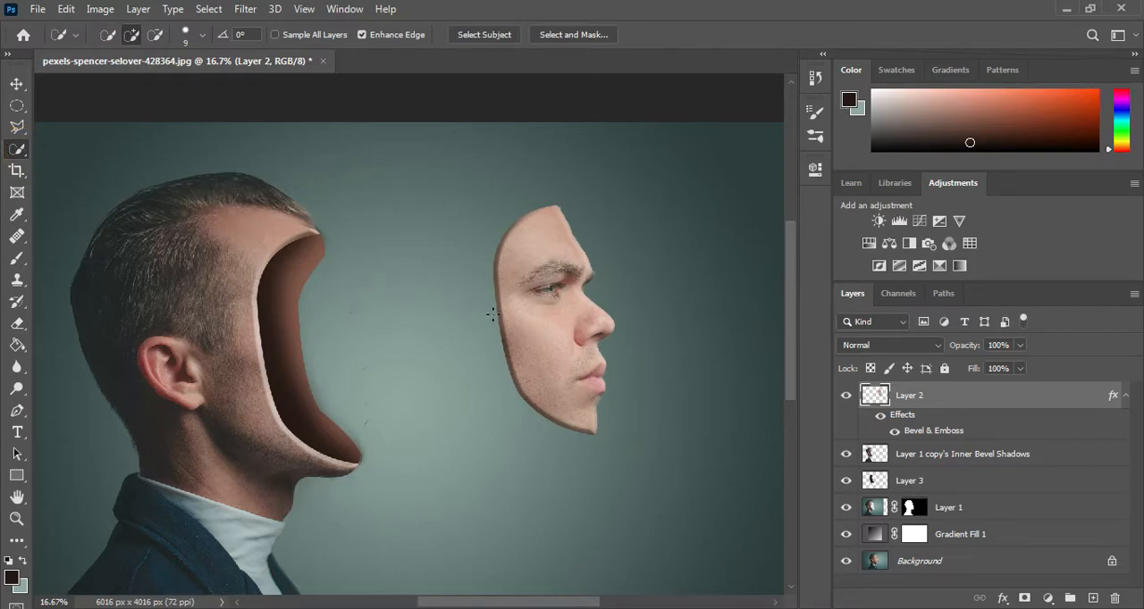
{"action": "left_click", "coordinate": [16, 126]}
{"action": "left_click", "coordinate": [89, 126]}
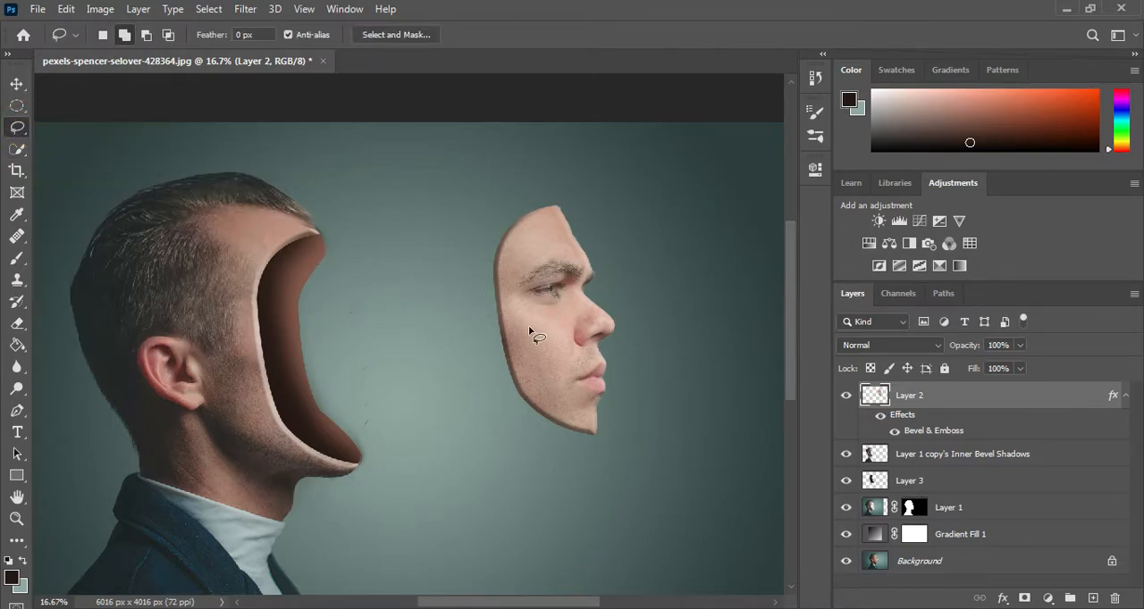
{"action": "scroll", "coordinate": [552, 355], "scroll_direction": "up", "scroll_amount": 1}
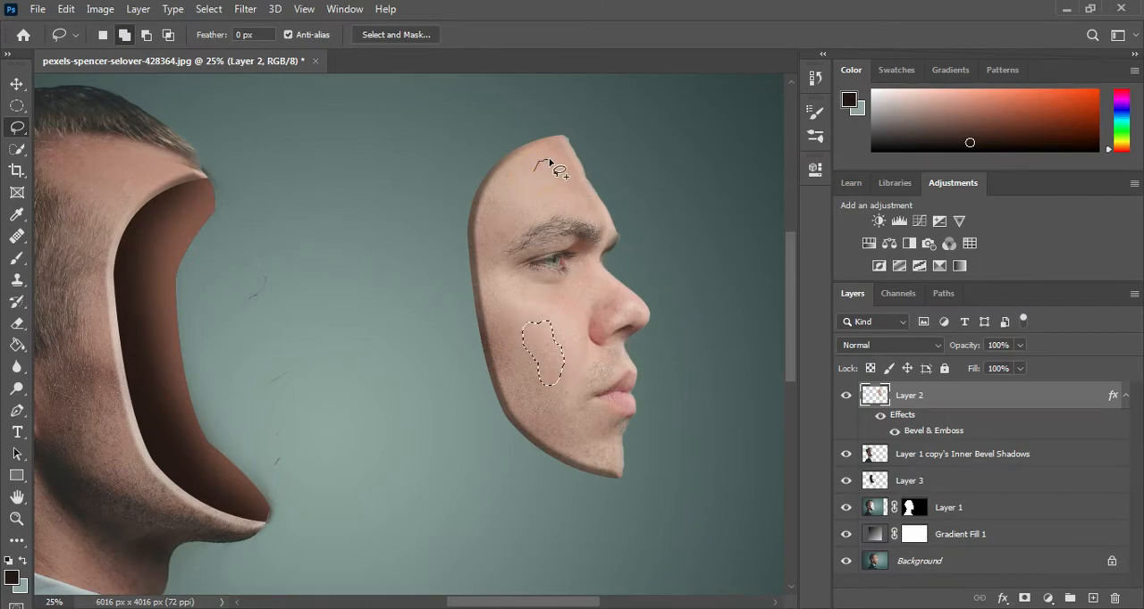
{"action": "mouse_move", "coordinate": [534, 169]}
{"action": "left_mouse_down"}
{"action": "mouse_move", "coordinate": [489, 207]}
{"action": "mouse_move", "coordinate": [525, 210]}
{"action": "mouse_move", "coordinate": [511, 297]}
{"action": "mouse_move", "coordinate": [540, 394]}
{"action": "mouse_move", "coordinate": [530, 415]}
{"action": "mouse_move", "coordinate": [527, 318]}
{"action": "mouse_move", "coordinate": [581, 444]}
{"action": "left_mouse_up"}
{"action": "left_click", "coordinate": [19, 322]}
{"action": "key", "text": "ctrl+d"}
Step: Inspect the hollow head by toggling the visibility of the bevel shadow, shading, gradient and head layers
{"action": "left_click_drag", "start_coordinate": [323, 349], "coordinate": [493, 355]}
{"action": "left_click", "coordinate": [848, 454]}
{"action": "left_click", "coordinate": [847, 454]}
{"action": "left_click", "coordinate": [847, 480]}
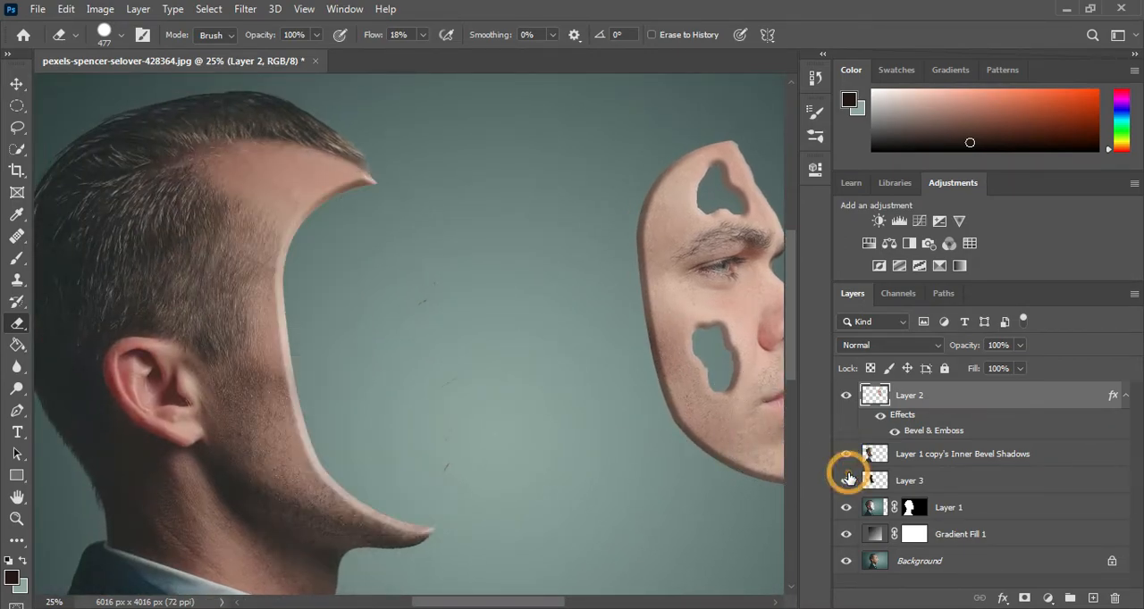
{"action": "left_click", "coordinate": [847, 480]}
{"action": "left_click", "coordinate": [848, 535]}
{"action": "left_click", "coordinate": [848, 536]}
{"action": "left_click", "coordinate": [847, 510]}
{"action": "left_click", "coordinate": [847, 509]}
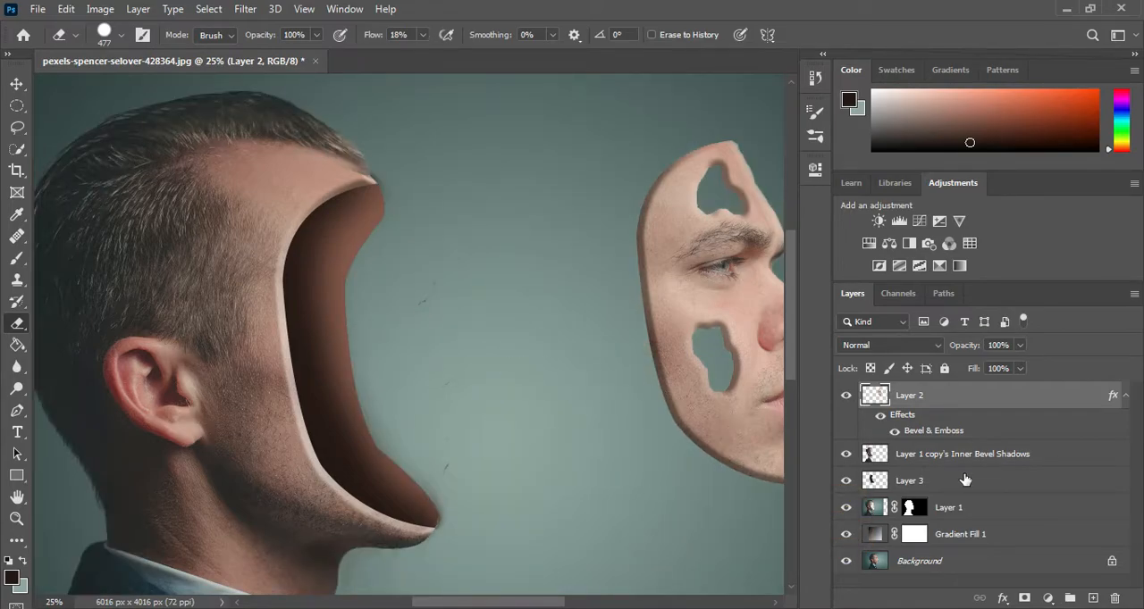
Step: Erase the stray dark shading outside the hollow near the forehead and chin, working on Layer 1 and Layer 3
{"action": "left_click", "coordinate": [965, 508]}
{"action": "left_click", "coordinate": [441, 232]}
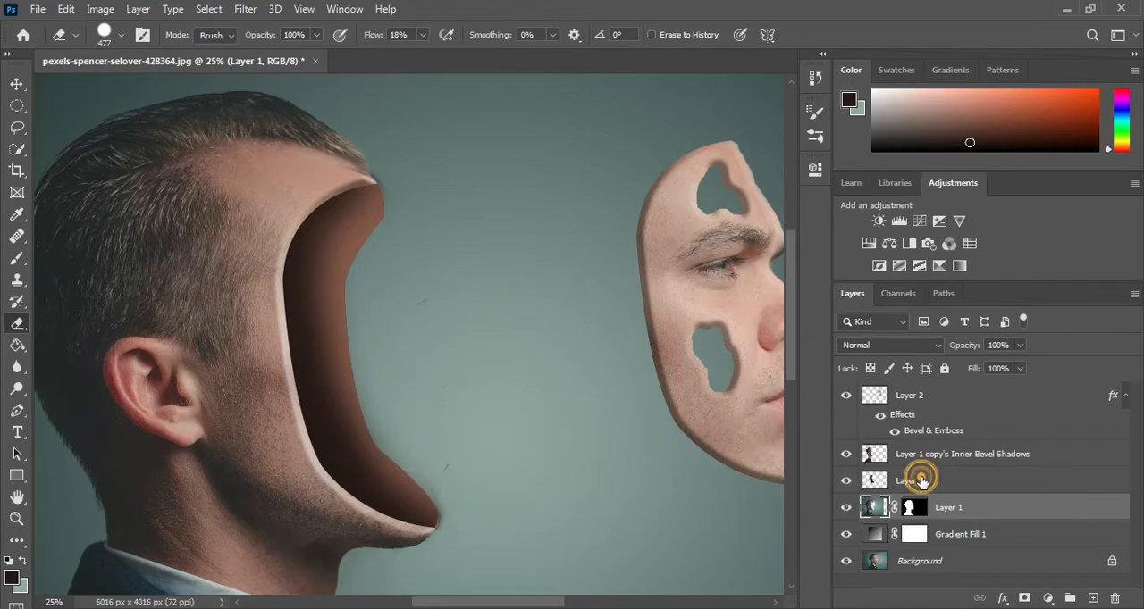
{"action": "left_click", "coordinate": [921, 481]}
{"action": "left_click", "coordinate": [413, 152]}
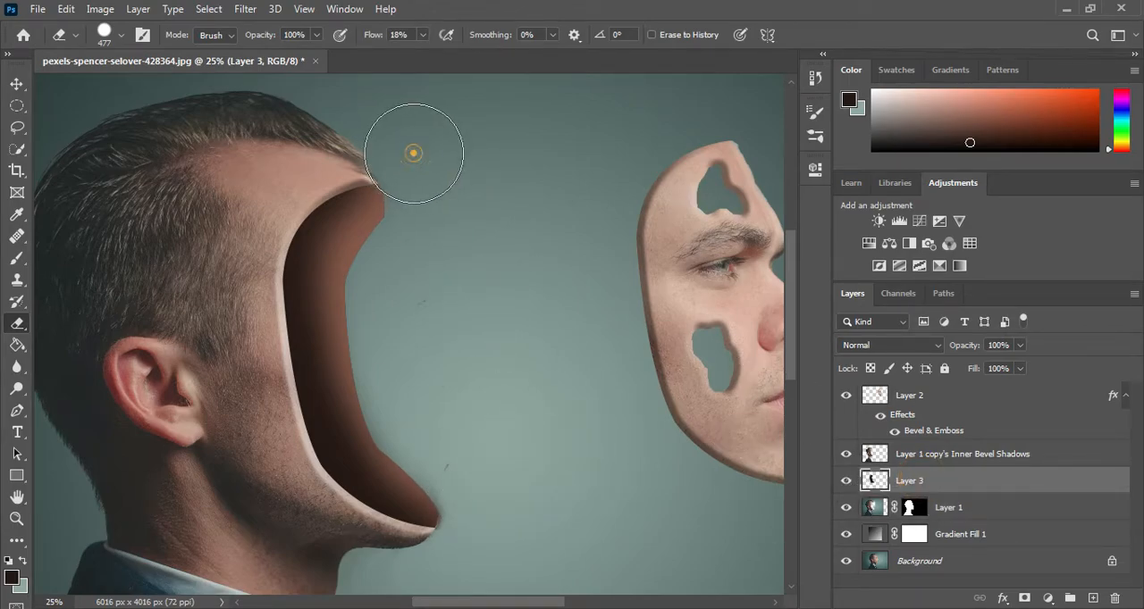
{"action": "left_click", "coordinate": [475, 482]}
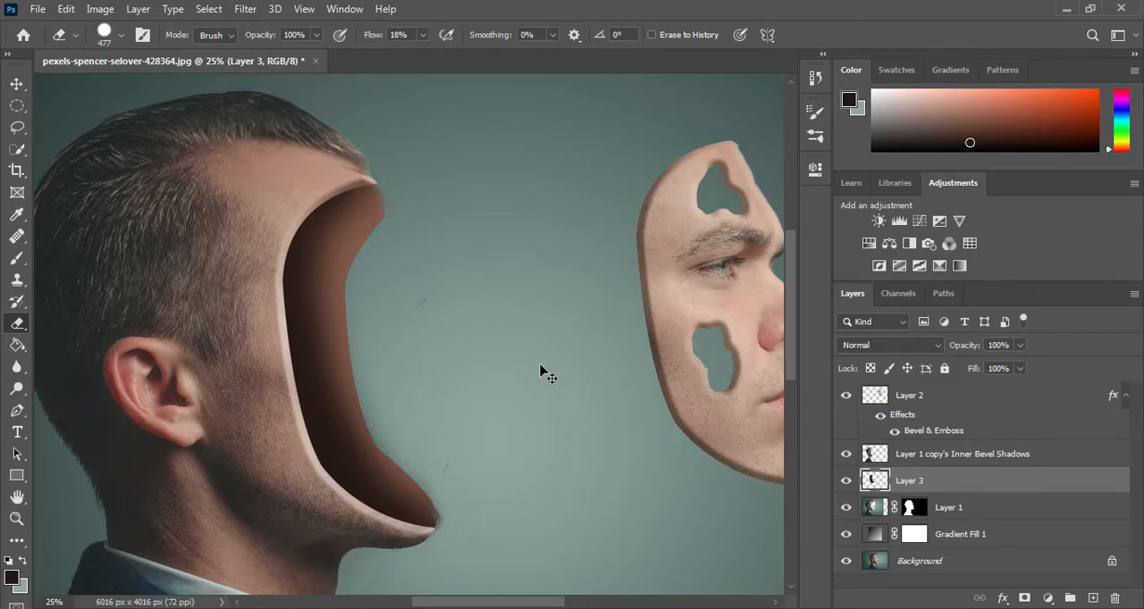
{"action": "key", "text": "ctrl+minus"}
{"action": "left_click_drag", "start_coordinate": [539, 365], "coordinate": [466, 337]}
{"action": "key", "text": "ctrl+minus"}
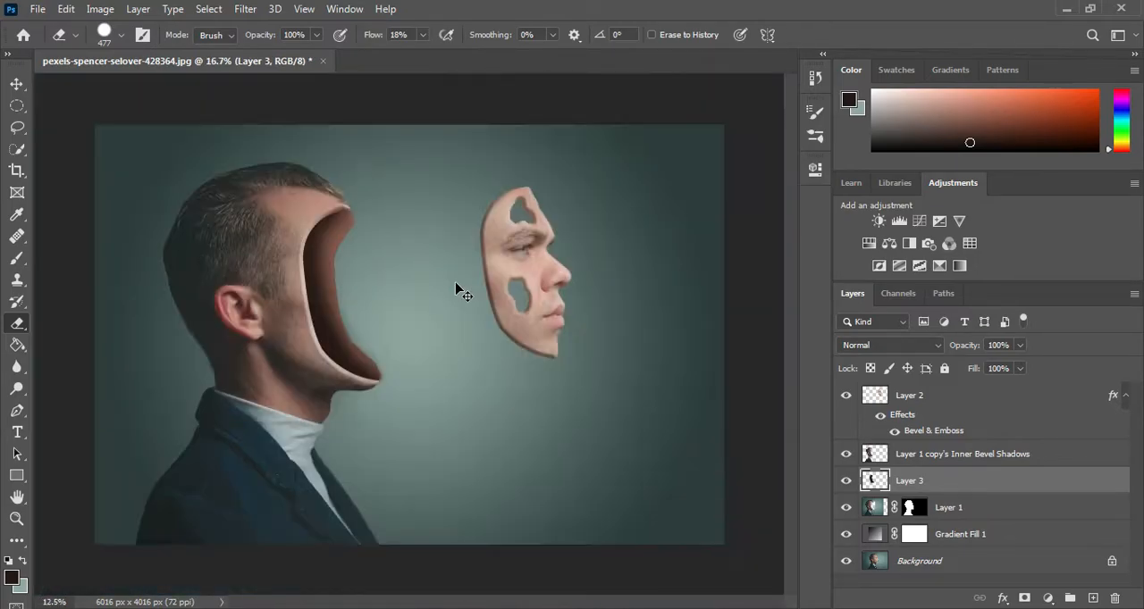
Step: Open real_ivy_plants_png_by_mysticmorning_d4sj9wu.png from New folder 6 as a separate document
{"action": "left_click", "coordinate": [71, 608]}
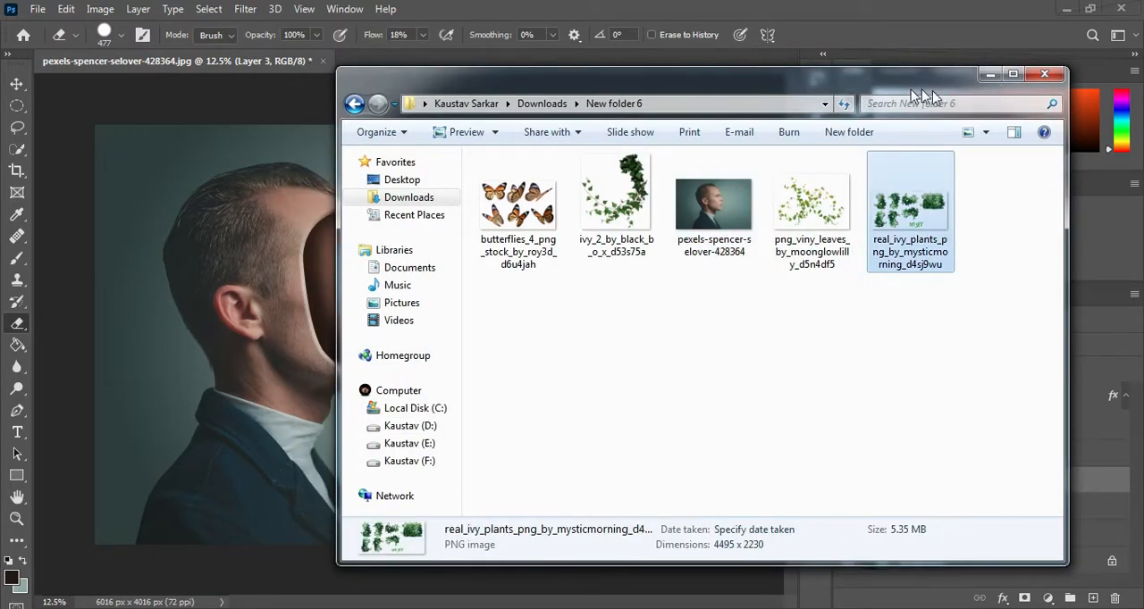
{"action": "left_click_drag", "start_coordinate": [929, 91], "coordinate": [1084, 105]}
{"action": "left_click_drag", "start_coordinate": [1055, 186], "coordinate": [369, 63]}
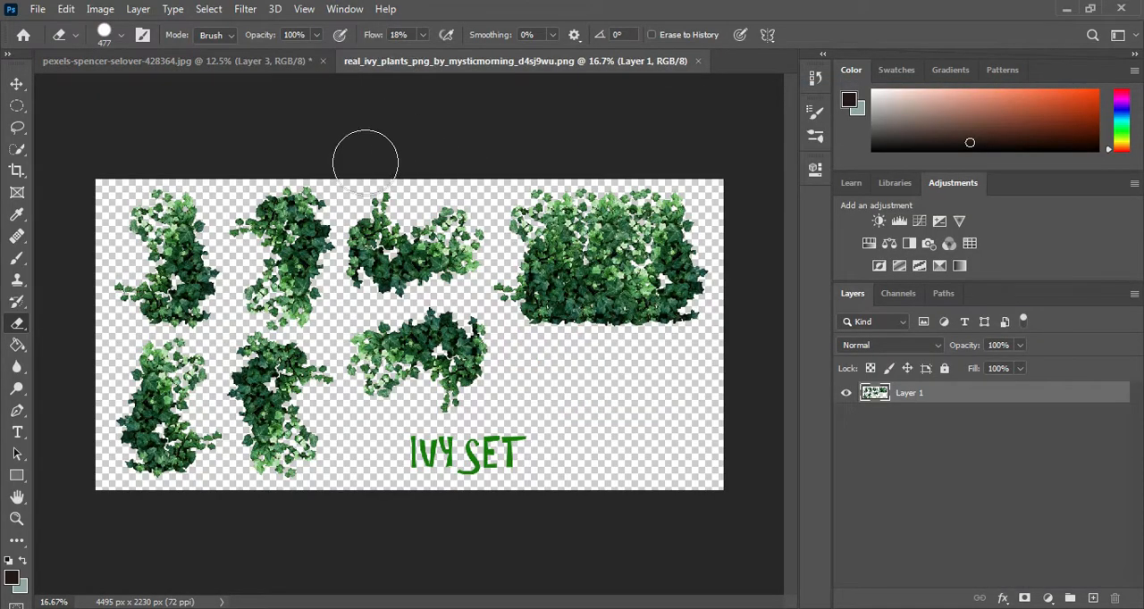
Step: Select the upper U-shaped ivy clump beside the large ivy block with the Lasso and move it into the portrait document
{"action": "left_click", "coordinate": [17, 127]}
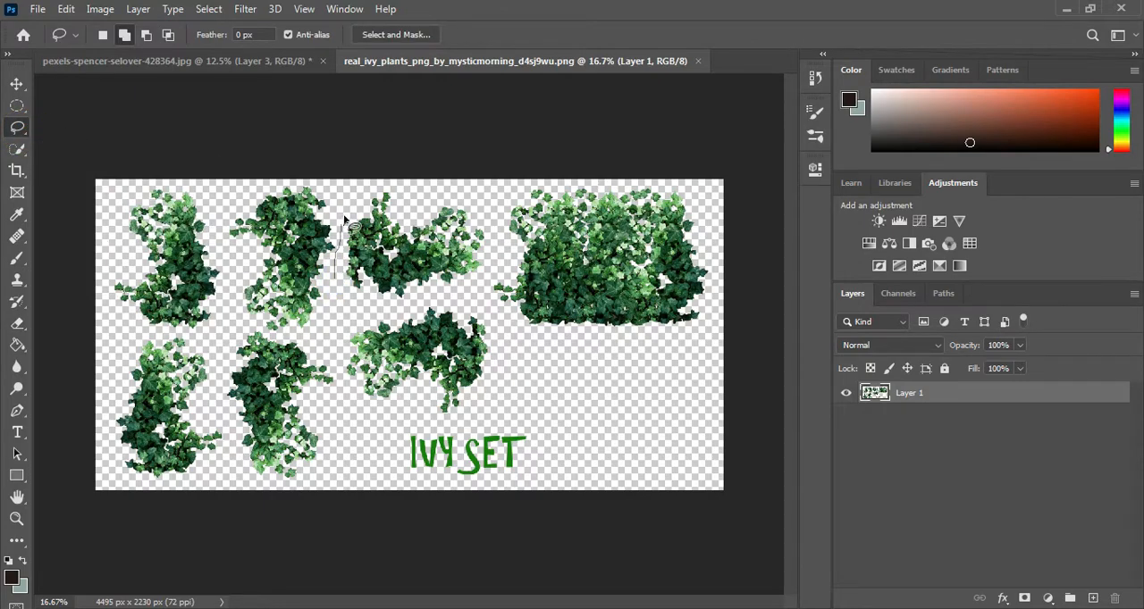
{"action": "left_click_drag", "start_coordinate": [380, 311], "coordinate": [333, 279]}
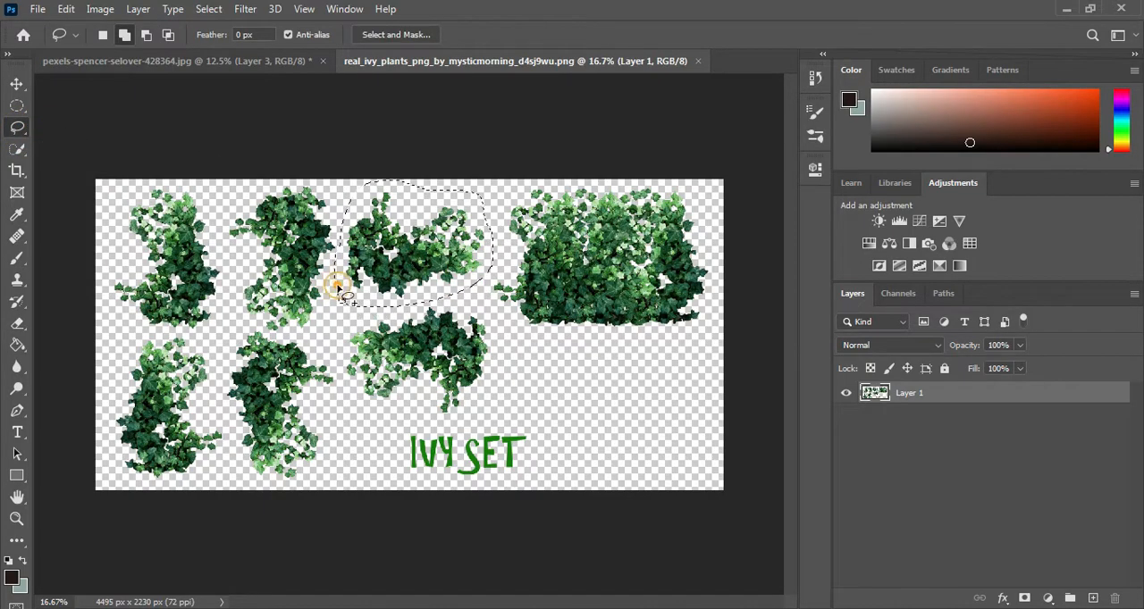
{"action": "left_click", "coordinate": [17, 83]}
{"action": "mouse_move", "coordinate": [420, 241]}
{"action": "left_mouse_down"}
{"action": "mouse_move", "coordinate": [251, 105]}
{"action": "mouse_move", "coordinate": [237, 149]}
{"action": "mouse_move", "coordinate": [366, 274]}
{"action": "left_mouse_up"}
Step: Scale the ivy on Layer 4 to 222.22% and position it between the hollow head and the floating face
{"action": "left_click_drag", "start_coordinate": [411, 318], "coordinate": [519, 384]}
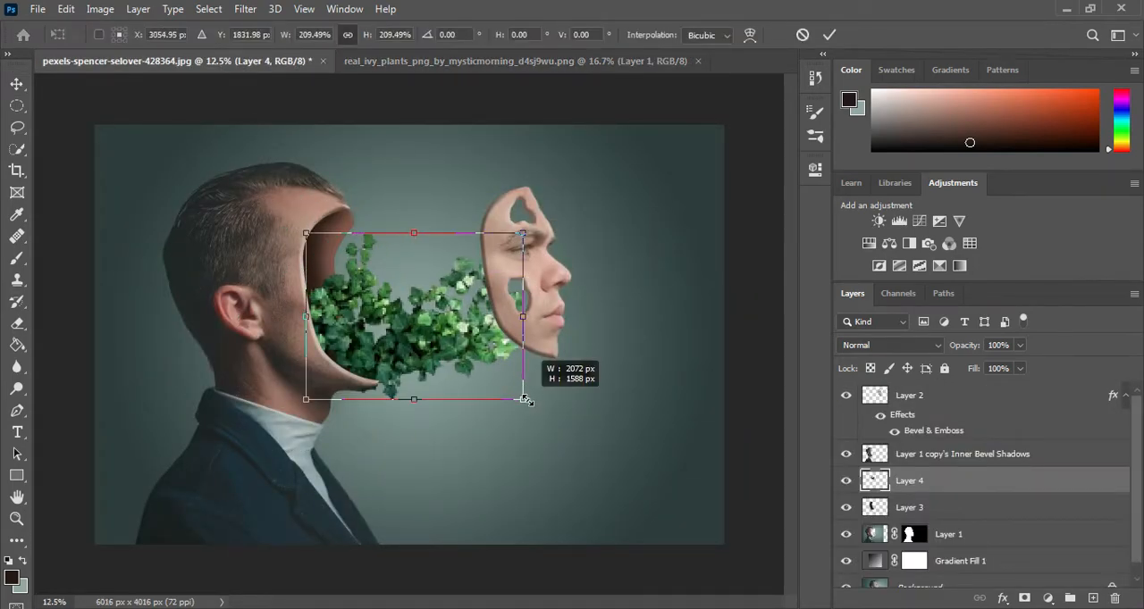
{"action": "key", "text": "ctrl+t"}
{"action": "left_click_drag", "start_coordinate": [438, 301], "coordinate": [476, 278]}
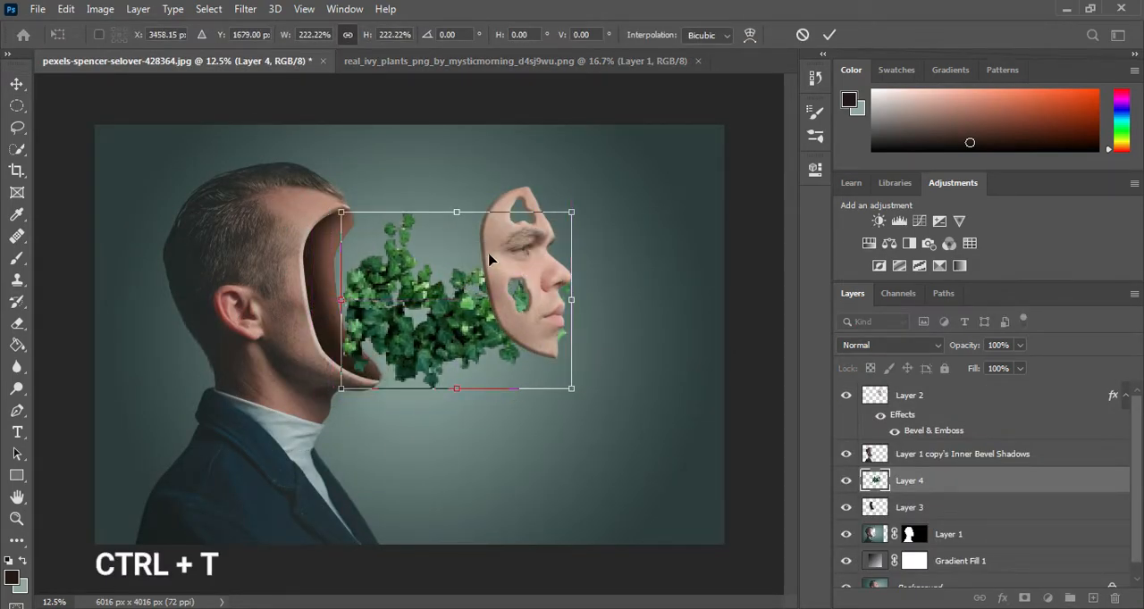
{"action": "left_click", "coordinate": [828, 39]}
Step: Transform the ivy again, shifting it into the hollow head and enlarging it so it reaches across the floating face
{"action": "right_click", "coordinate": [465, 274]}
{"action": "left_click", "coordinate": [440, 286]}
{"action": "key", "text": "ctrl+t"}
{"action": "left_click_drag", "start_coordinate": [449, 288], "coordinate": [408, 281]}
{"action": "left_click_drag", "start_coordinate": [536, 204], "coordinate": [556, 186]}
{"action": "left_click", "coordinate": [829, 35]}
Step: Enlarge the ivy slightly and reorder the layers so Layer 4 sits above the head layers and directly beneath Layer 2
{"action": "left_click_drag", "start_coordinate": [950, 476], "coordinate": [937, 386]}
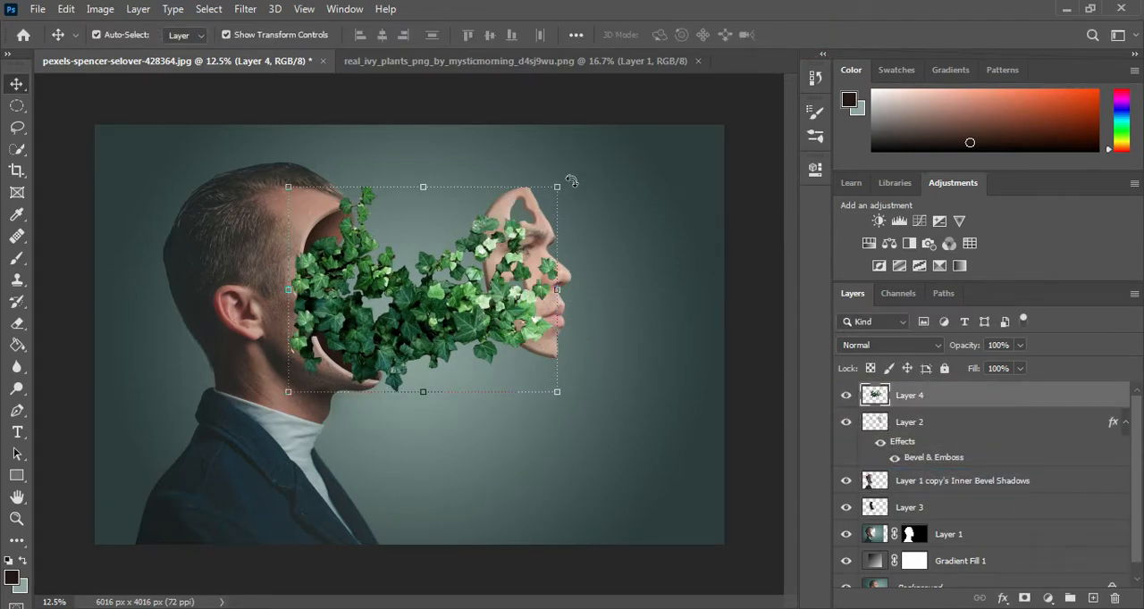
{"action": "left_click_drag", "start_coordinate": [559, 188], "coordinate": [567, 183]}
{"action": "left_click", "coordinate": [830, 34]}
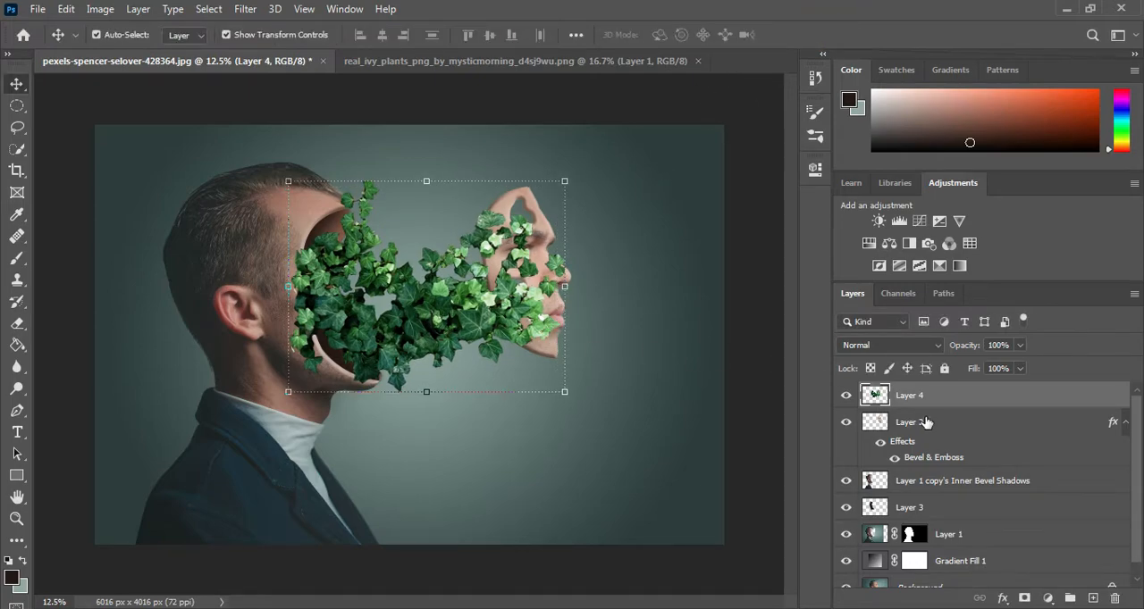
{"action": "left_click_drag", "start_coordinate": [921, 423], "coordinate": [883, 394]}
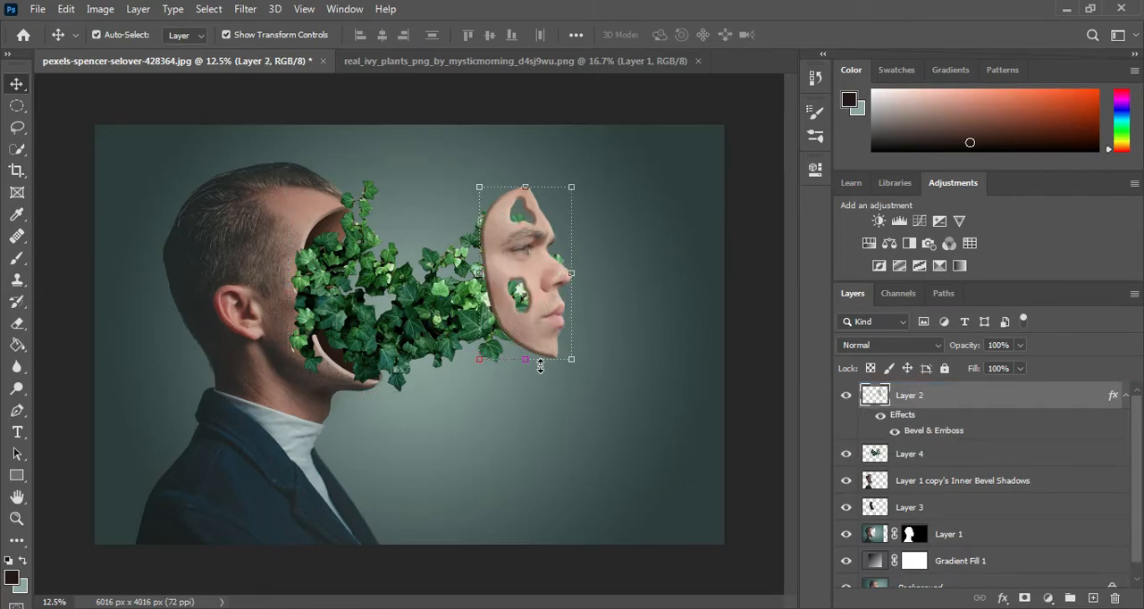
Step: Load Layer 1's outline as a selection, erase the ivy overlapping the hollow's upper rim on Layer 4, and deselect
{"action": "left_click", "coordinate": [876, 480], "text": "ctrl"}
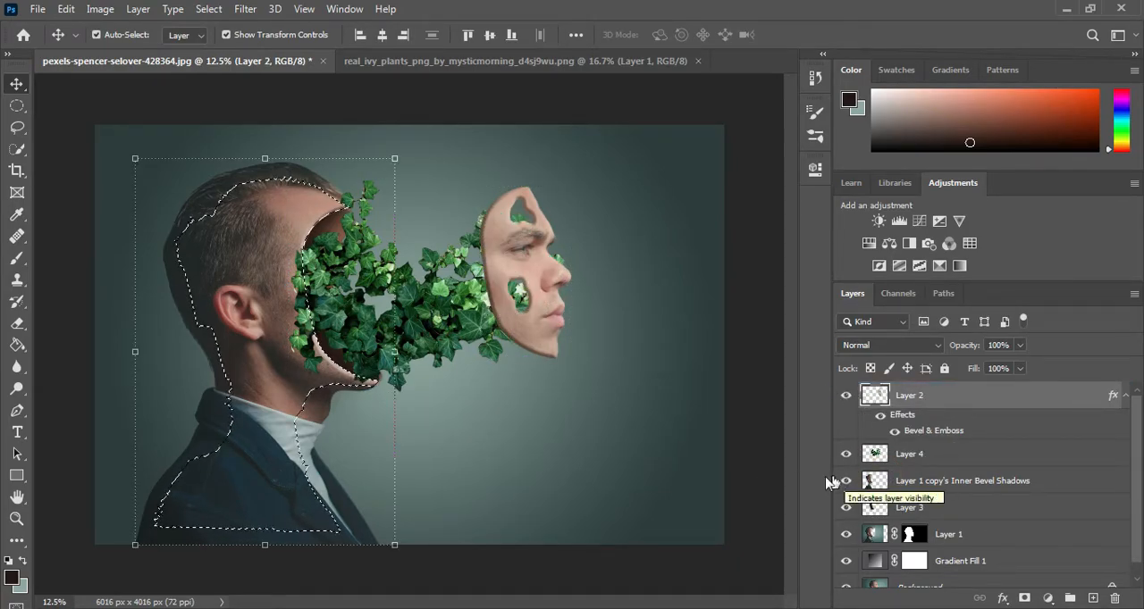
{"action": "left_click", "coordinate": [871, 535], "text": "ctrl"}
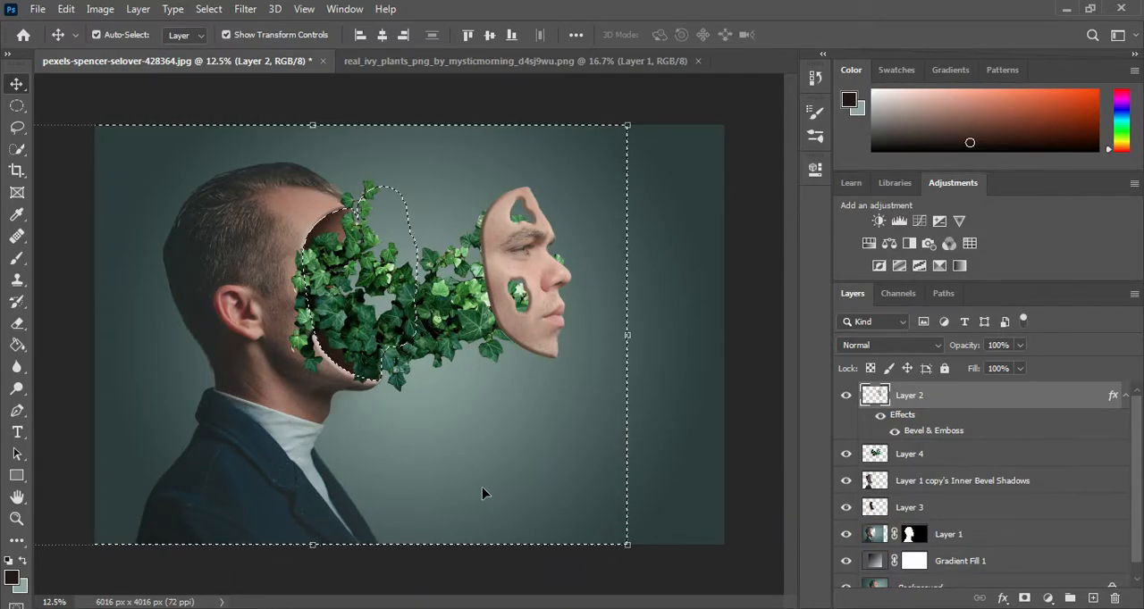
{"action": "left_click", "coordinate": [17, 322]}
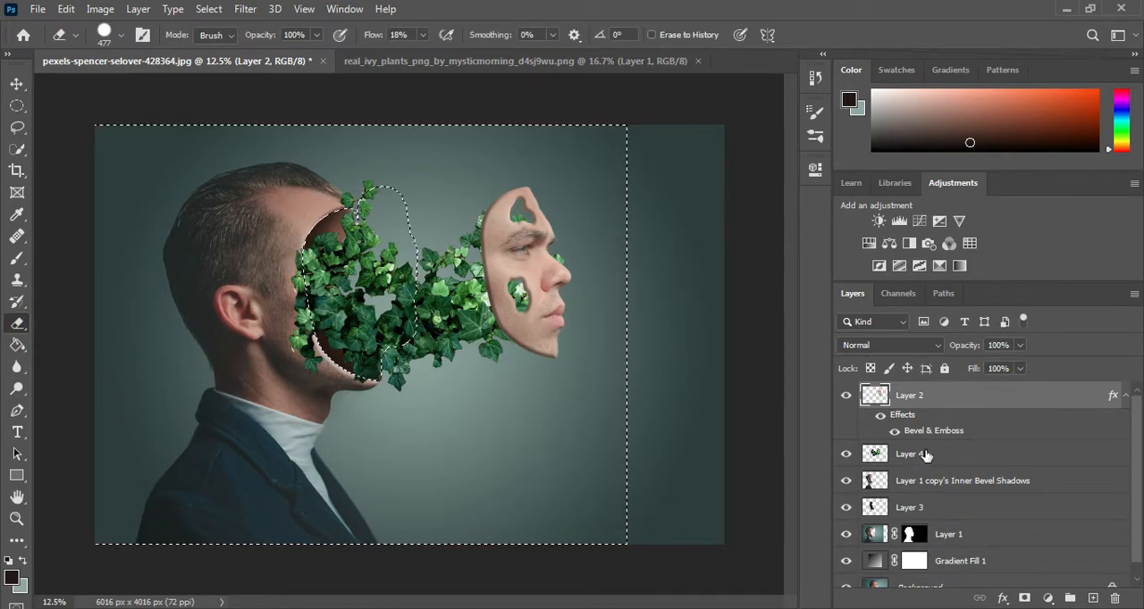
{"action": "left_click", "coordinate": [983, 456]}
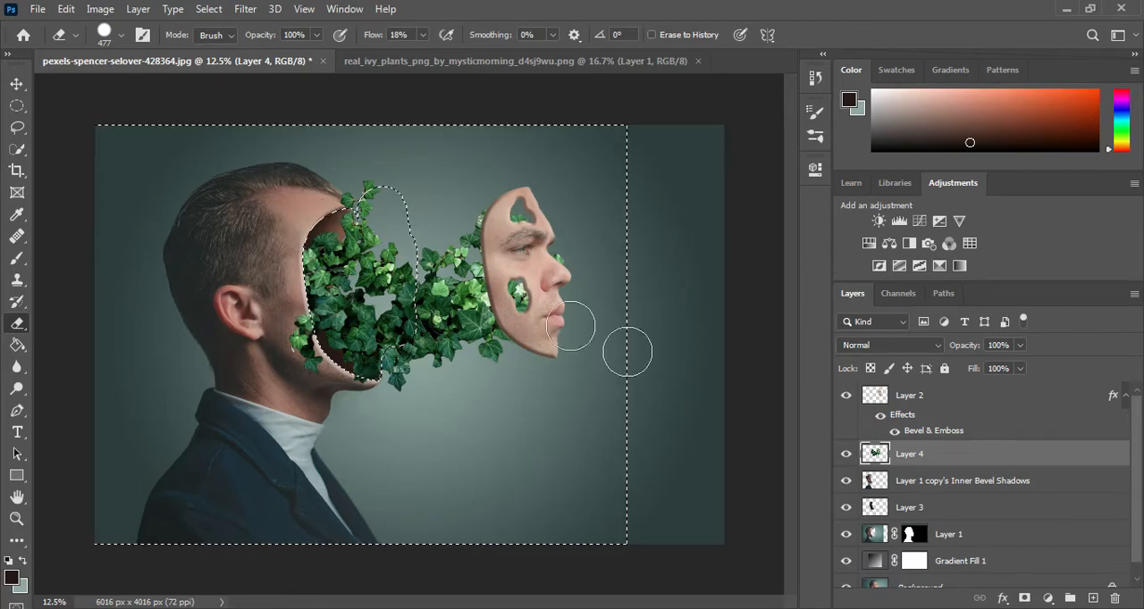
{"action": "key", "text": "ctrl+d"}
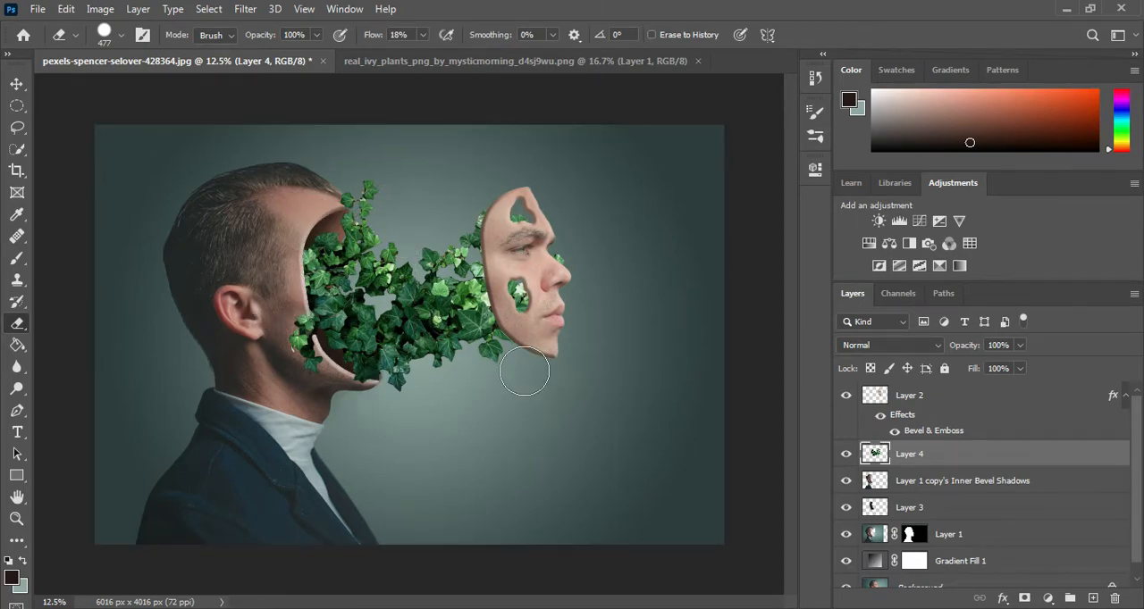
Step: Paint soft black shading over the ivy on Layer 4 with a 798 px Brush at 70% opacity and 12% flow
{"action": "left_click", "coordinate": [9, 560]}
{"action": "left_click", "coordinate": [18, 259]}
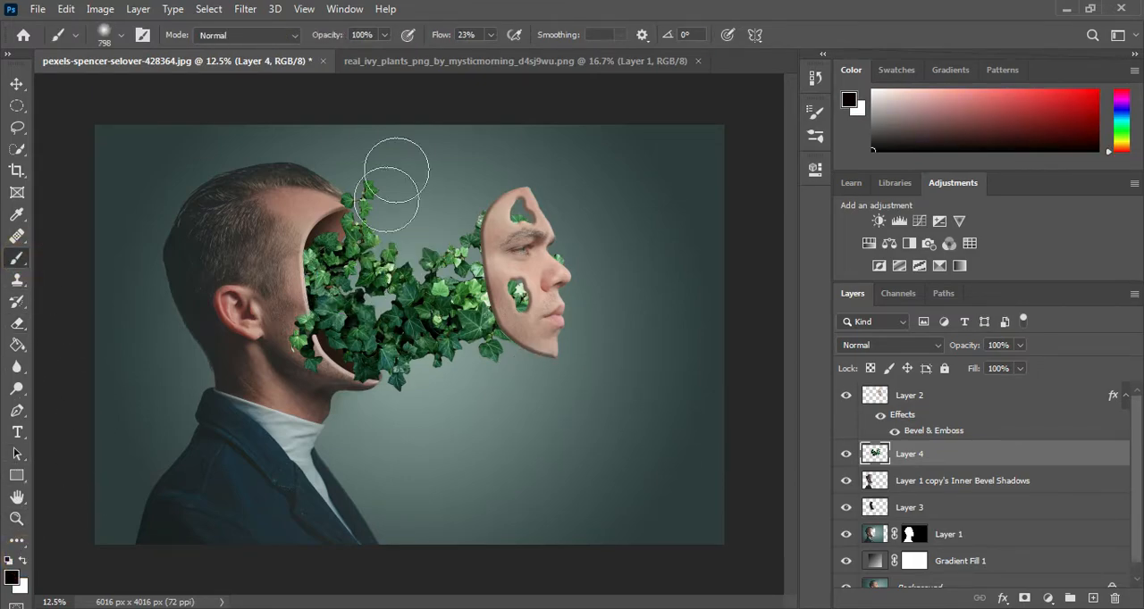
{"action": "left_click_drag", "start_coordinate": [365, 39], "coordinate": [339, 41]}
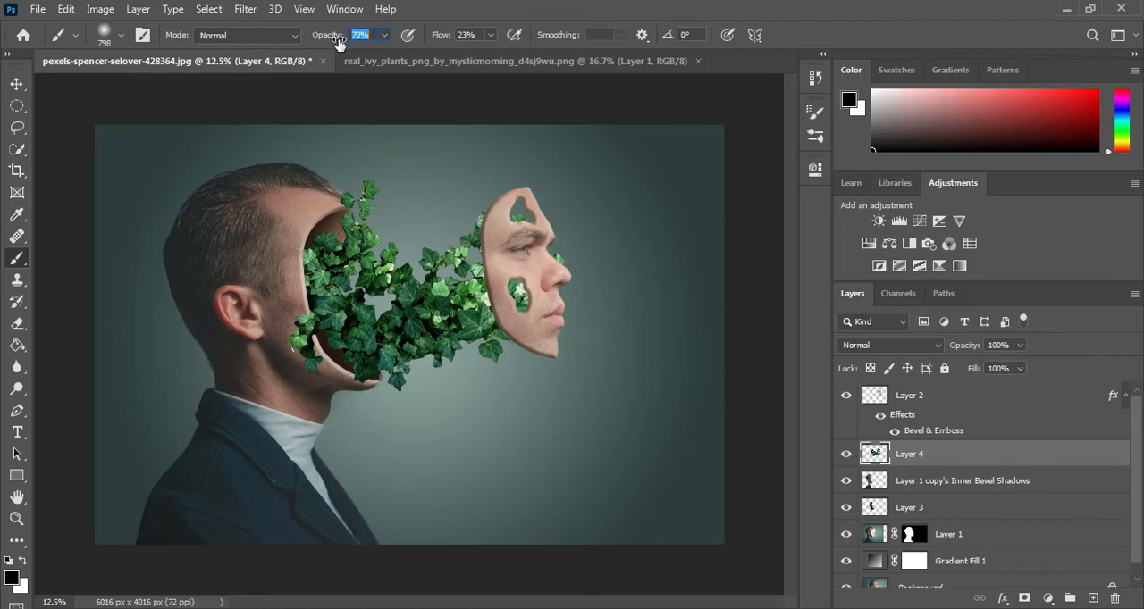
{"action": "mouse_move", "coordinate": [327, 282]}
{"action": "left_mouse_down"}
{"action": "mouse_move", "coordinate": [352, 324]}
{"action": "mouse_move", "coordinate": [345, 299]}
{"action": "mouse_move", "coordinate": [362, 344]}
{"action": "mouse_move", "coordinate": [391, 365]}
{"action": "mouse_move", "coordinate": [457, 347]}
{"action": "mouse_move", "coordinate": [440, 320]}
{"action": "mouse_move", "coordinate": [482, 262]}
{"action": "mouse_move", "coordinate": [485, 271]}
{"action": "mouse_move", "coordinate": [483, 235]}
{"action": "mouse_move", "coordinate": [481, 315]}
{"action": "mouse_move", "coordinate": [499, 339]}
{"action": "mouse_move", "coordinate": [452, 326]}
{"action": "mouse_move", "coordinate": [458, 298]}
{"action": "mouse_move", "coordinate": [396, 339]}
{"action": "mouse_move", "coordinate": [404, 347]}
{"action": "mouse_move", "coordinate": [380, 308]}
{"action": "left_mouse_up"}
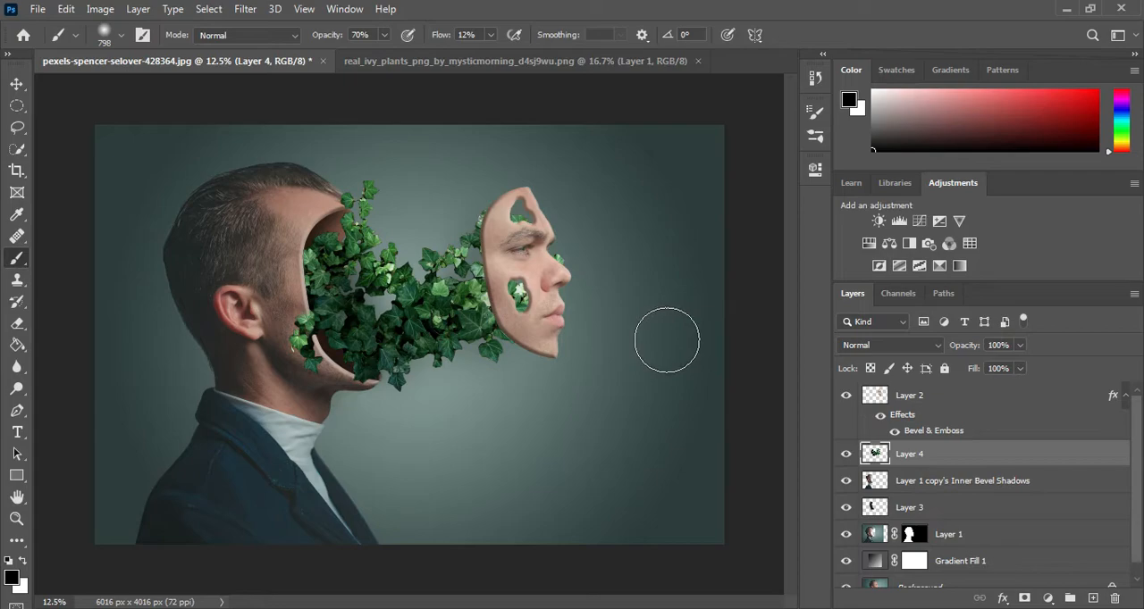
{"action": "left_click", "coordinate": [482, 243]}
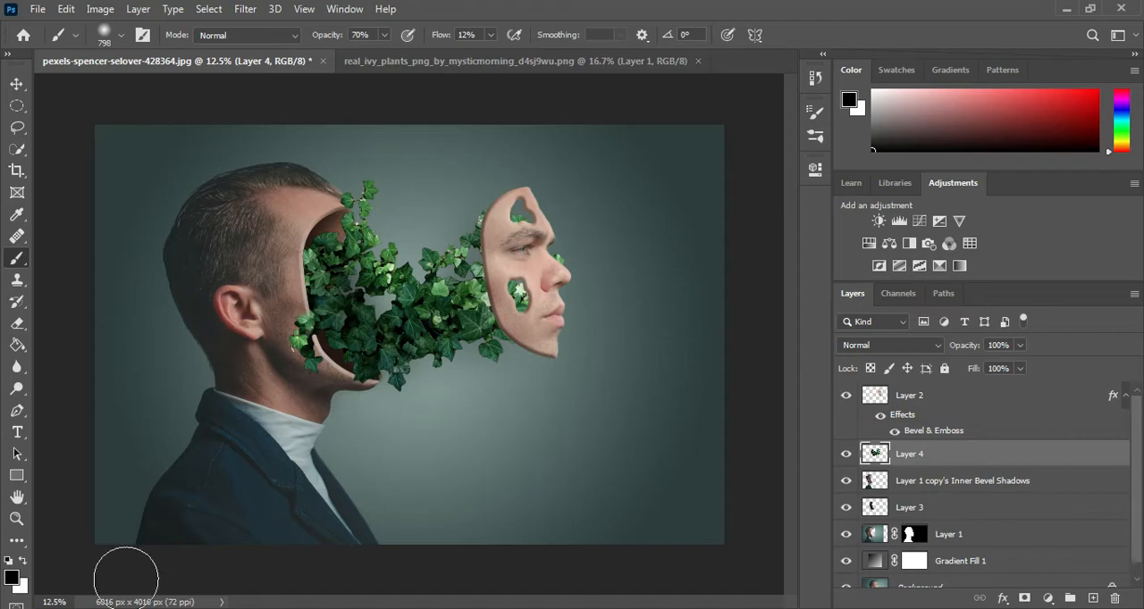
Step: Open ivy_2_by_black_b_o_x_d53s75a from New folder 6 and bring its ivy into the portrait document as a new layer
{"action": "mouse_move", "coordinate": [102, 606]}
{"action": "left_click", "coordinate": [102, 537]}
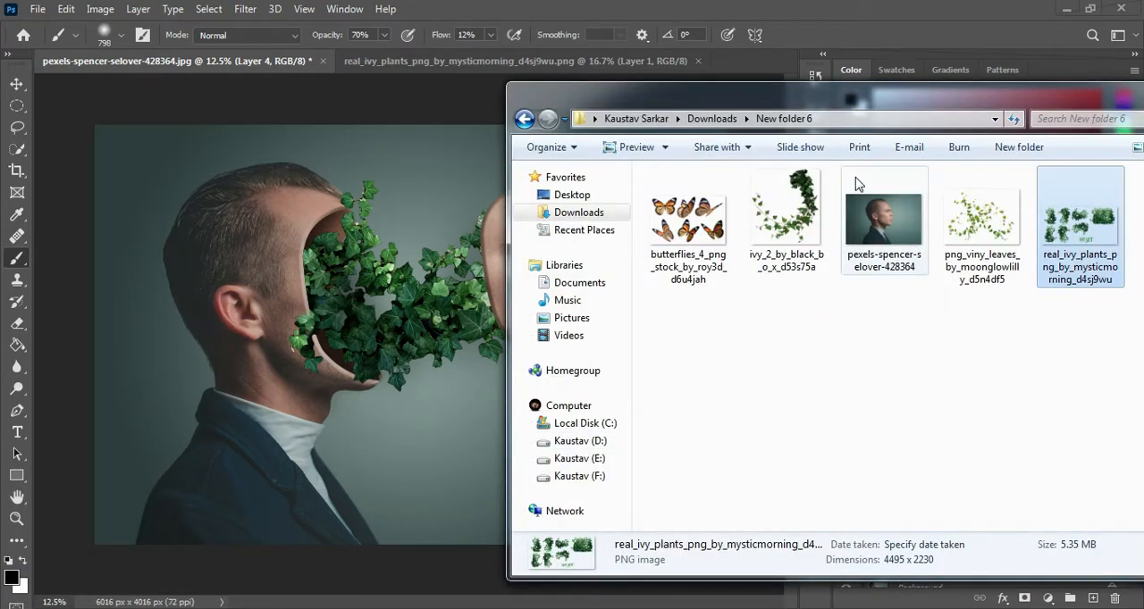
{"action": "left_click_drag", "start_coordinate": [787, 210], "coordinate": [746, 84]}
{"action": "left_click", "coordinate": [17, 84]}
{"action": "left_click_drag", "start_coordinate": [473, 198], "coordinate": [207, 110]}
{"action": "left_click_drag", "start_coordinate": [430, 270], "coordinate": [492, 286]}
{"action": "key", "text": "ctrl+z"}
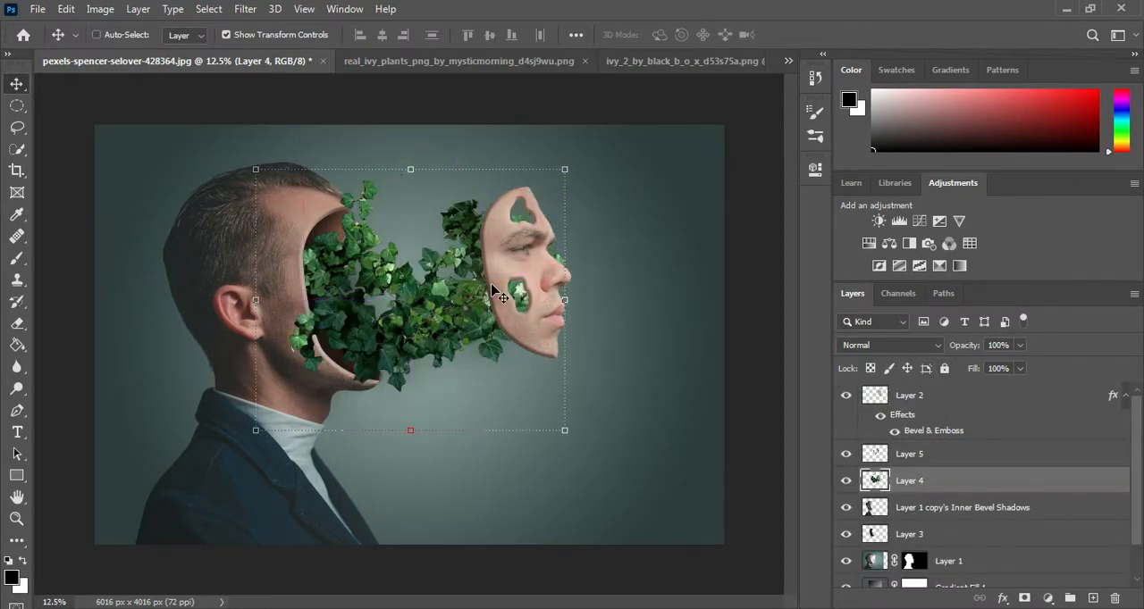
{"action": "left_click", "coordinate": [916, 454]}
{"action": "left_click_drag", "start_coordinate": [428, 304], "coordinate": [428, 336]}
{"action": "key", "text": "ctrl+z"}
{"action": "left_click", "coordinate": [955, 453]}
{"action": "left_click_drag", "start_coordinate": [442, 284], "coordinate": [420, 400]}
{"action": "key", "text": "ctrl+z"}
Step: Enlarge the Layer 5 ivy to 142.30%, rotate it to about -64.83°, and position it around the floating face
{"action": "left_click", "coordinate": [916, 460]}
{"action": "left_click_drag", "start_coordinate": [504, 355], "coordinate": [564, 418]}
{"action": "left_click_drag", "start_coordinate": [524, 384], "coordinate": [612, 445]}
{"action": "left_click_drag", "start_coordinate": [651, 237], "coordinate": [608, 436]}
{"action": "left_click_drag", "start_coordinate": [590, 375], "coordinate": [529, 304]}
{"action": "left_click_drag", "start_coordinate": [651, 191], "coordinate": [377, 315]}
Step: Flip the Layer 5 ivy horizontally, rotate it to about 170°, place it between the head and the face, and apply the transform
{"action": "right_click", "coordinate": [567, 271]}
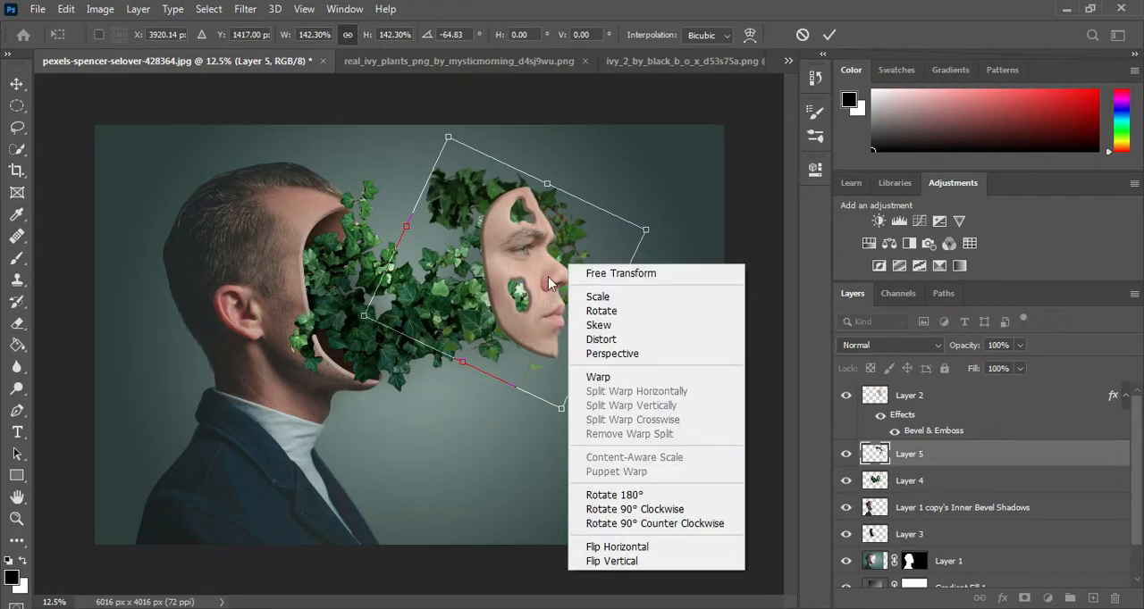
{"action": "left_click", "coordinate": [626, 542]}
{"action": "left_click_drag", "start_coordinate": [608, 192], "coordinate": [440, 256]}
{"action": "left_click_drag", "start_coordinate": [595, 330], "coordinate": [542, 229]}
{"action": "key", "text": "ctrl+plus"}
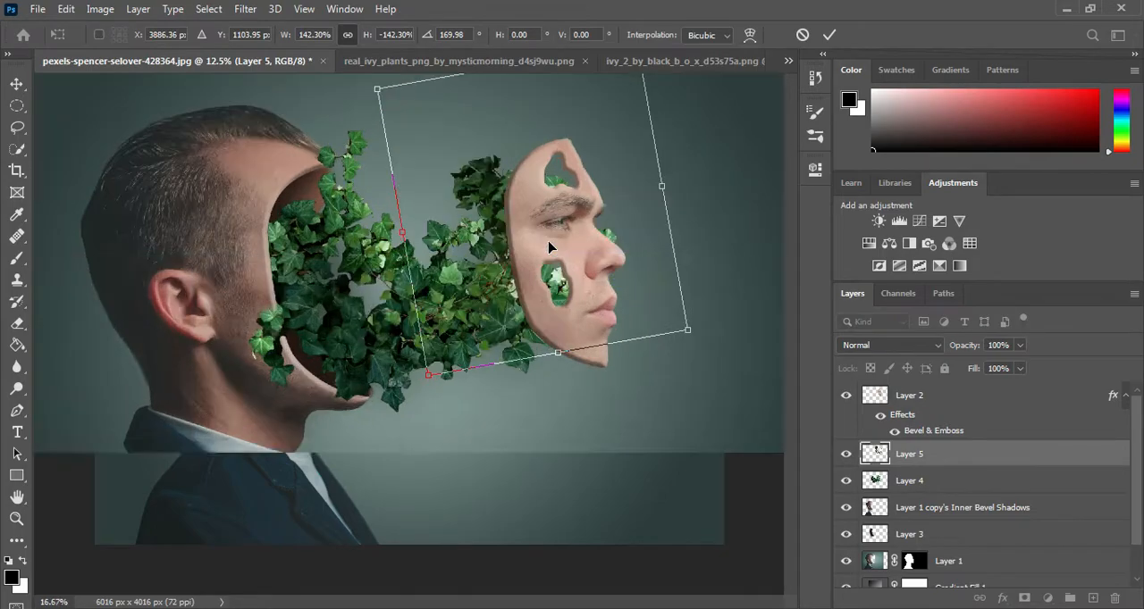
{"action": "left_click_drag", "start_coordinate": [560, 174], "coordinate": [422, 240]}
{"action": "left_click_drag", "start_coordinate": [396, 306], "coordinate": [323, 273]}
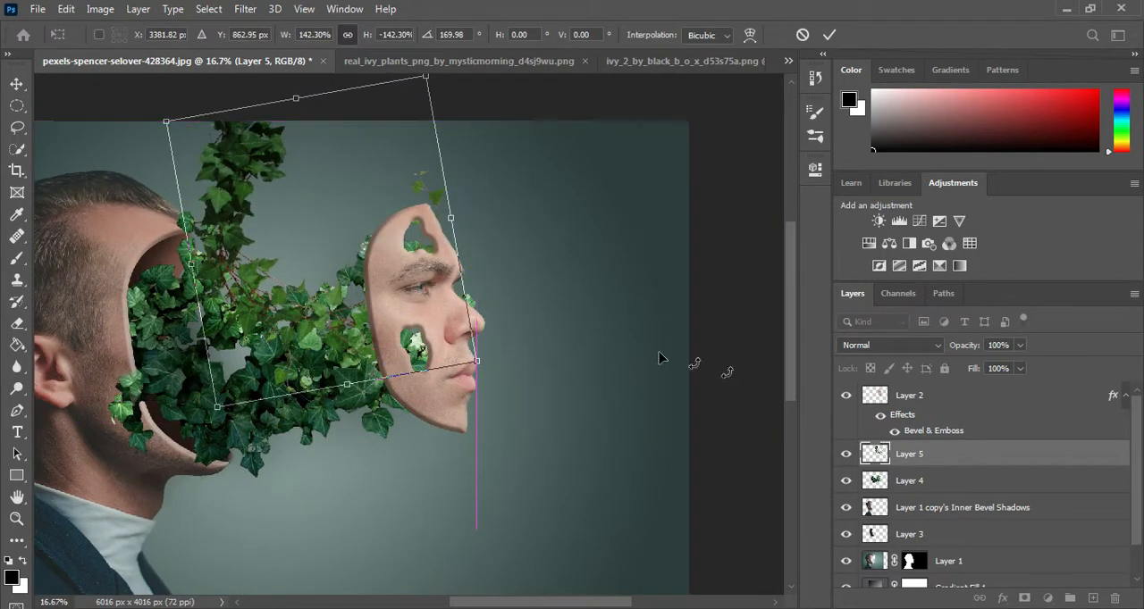
{"action": "left_click", "coordinate": [830, 36]}
Step: Place Layer 5 above Layer 2 with its vines over the face, and hide it with an inverted layer mask
{"action": "left_click_drag", "start_coordinate": [921, 460], "coordinate": [921, 390]}
{"action": "mouse_move", "coordinate": [306, 308]}
{"action": "left_mouse_down"}
{"action": "mouse_move", "coordinate": [347, 326]}
{"action": "mouse_move", "coordinate": [332, 361]}
{"action": "mouse_move", "coordinate": [322, 297]}
{"action": "mouse_move", "coordinate": [348, 298]}
{"action": "mouse_move", "coordinate": [324, 304]}
{"action": "left_mouse_up"}
{"action": "left_click_drag", "start_coordinate": [384, 335], "coordinate": [364, 351]}
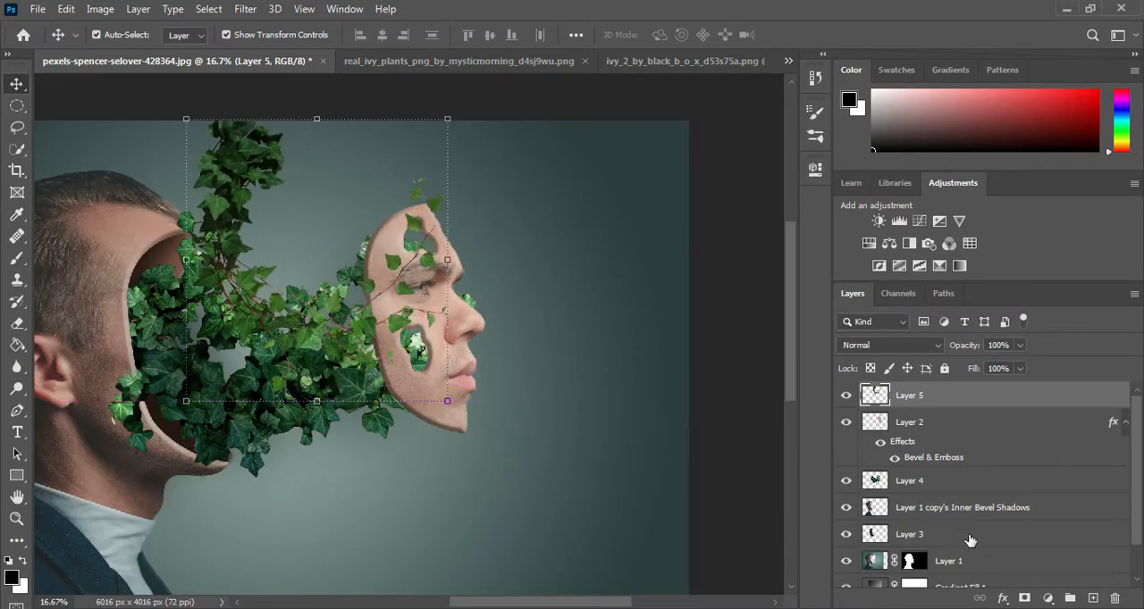
{"action": "left_click", "coordinate": [1025, 598]}
{"action": "key", "text": "ctrl+i"}
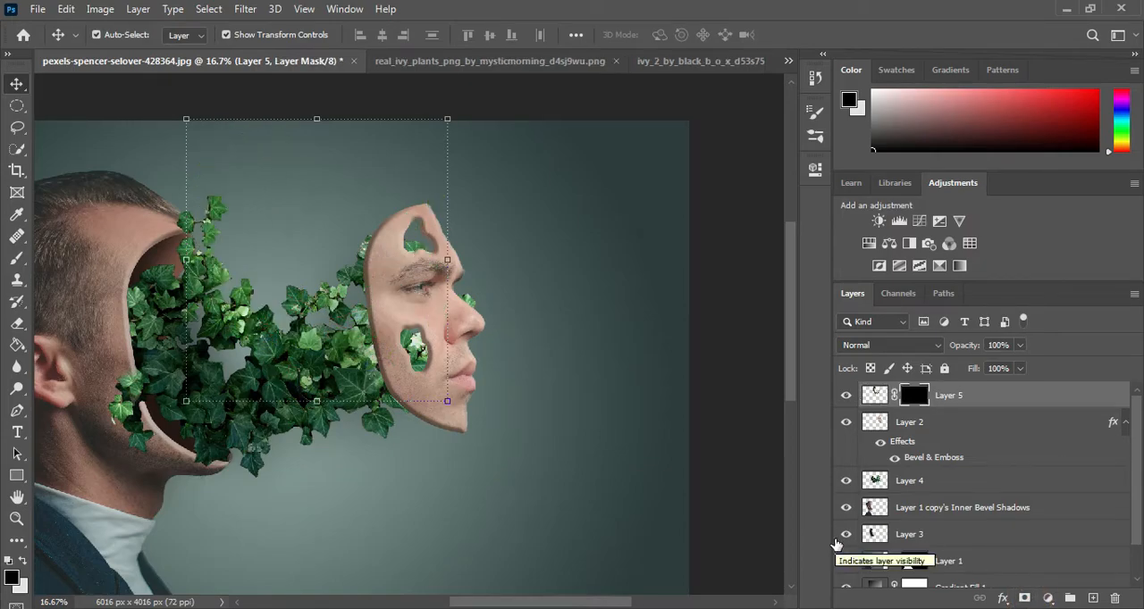
Step: Paint white on Layer 5's mask with a 138 px Brush, raised to 100% opacity and 46% flow, revealing ivy around the forehead hole
{"action": "left_click", "coordinate": [17, 259]}
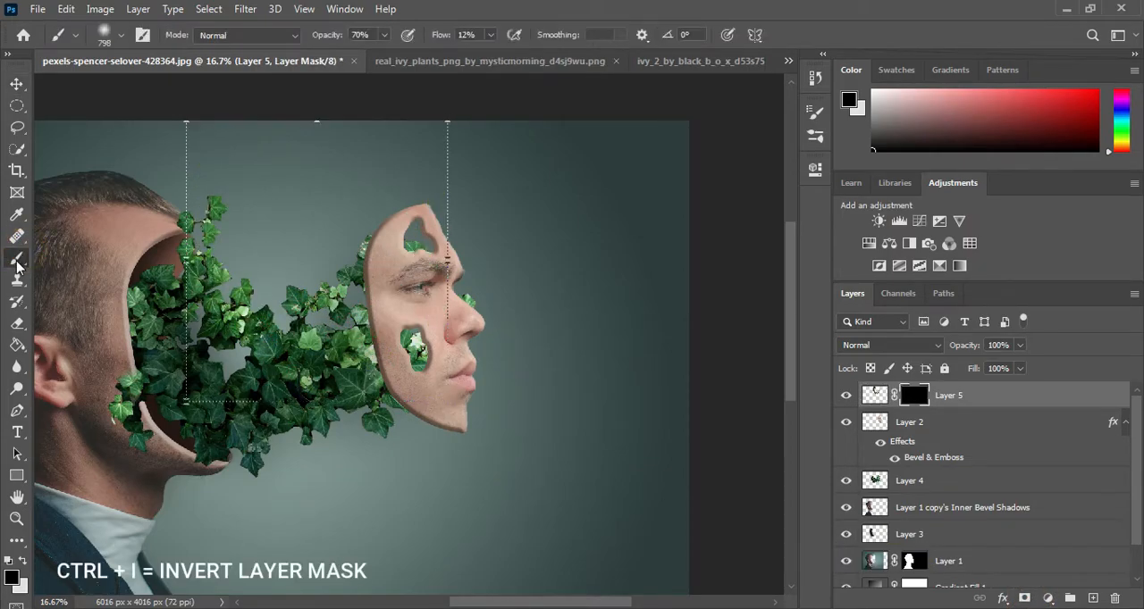
{"action": "left_click", "coordinate": [22, 562]}
{"action": "right_click", "coordinate": [658, 243], "text": "alt"}
{"action": "left_click_drag", "start_coordinate": [628, 257], "coordinate": [603, 257]}
{"action": "key", "text": "ctrl+plus"}
{"action": "key", "text": "ctrl+plus"}
{"action": "left_click_drag", "start_coordinate": [501, 118], "coordinate": [395, 332]}
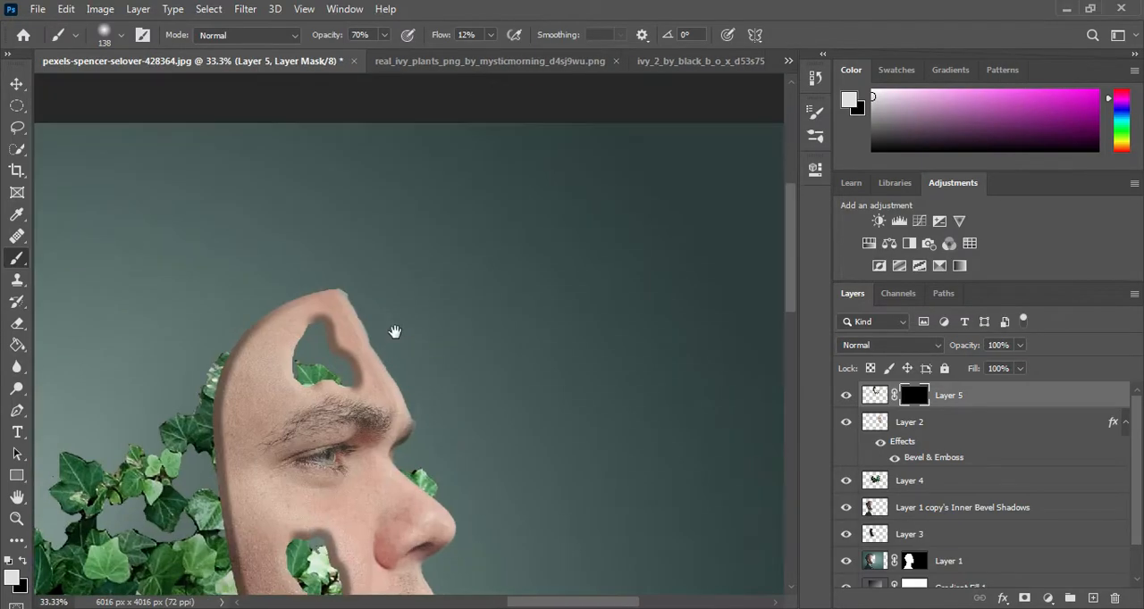
{"action": "left_click_drag", "start_coordinate": [318, 340], "coordinate": [321, 335]}
{"action": "left_click_drag", "start_coordinate": [365, 286], "coordinate": [308, 311]}
{"action": "left_click_drag", "start_coordinate": [430, 42], "coordinate": [501, 42]}
{"action": "mouse_move", "coordinate": [356, 287]}
{"action": "left_mouse_down"}
{"action": "mouse_move", "coordinate": [324, 293]}
{"action": "mouse_move", "coordinate": [312, 265]}
{"action": "left_mouse_up"}
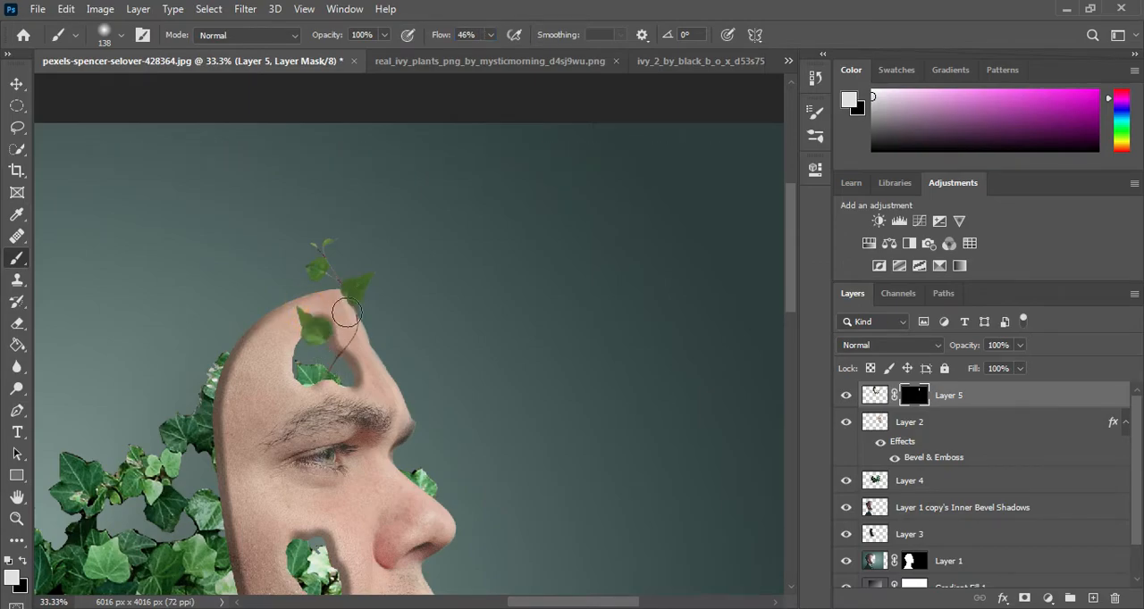
Step: Place png_viny_leaves_by_moonglowlilly_d5n4df5 into the portrait, scale it to about 160%, and position it over the ivy
{"action": "left_click_drag", "start_coordinate": [533, 383], "coordinate": [674, 257]}
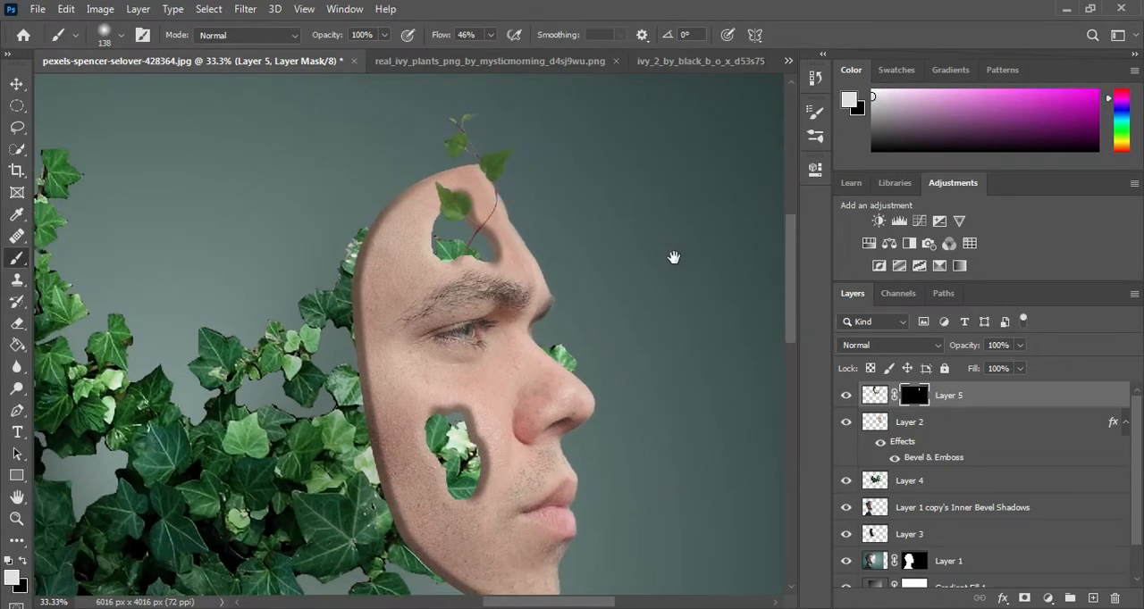
{"action": "key", "text": "ctrl+minus"}
{"action": "left_click_drag", "start_coordinate": [610, 319], "coordinate": [624, 353]}
{"action": "key", "text": "alt+Tab"}
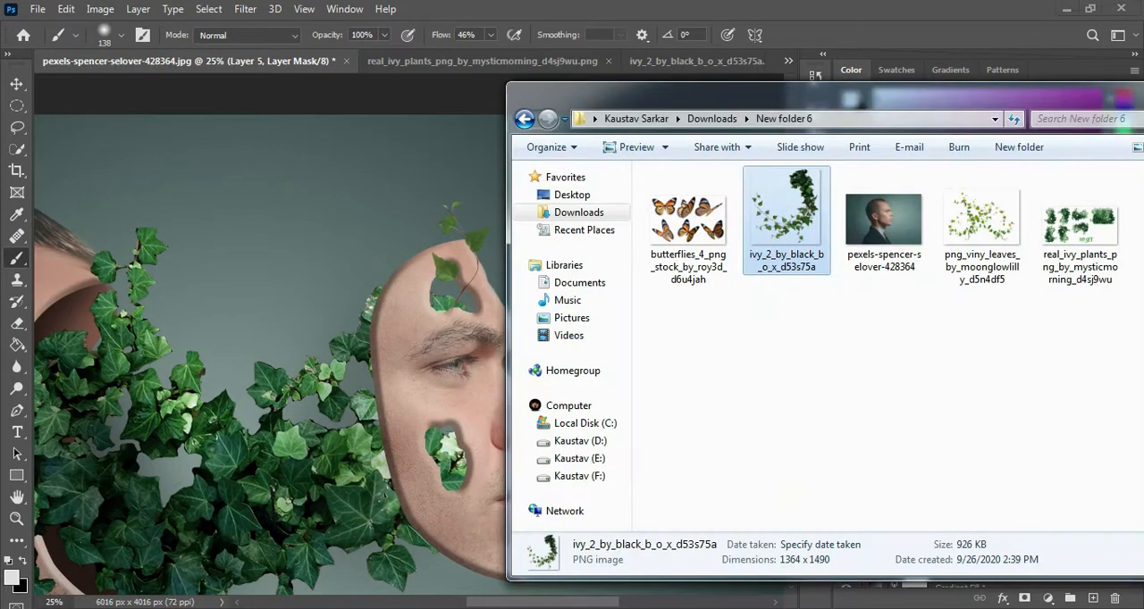
{"action": "left_click_drag", "start_coordinate": [982, 219], "coordinate": [291, 311]}
{"action": "left_click_drag", "start_coordinate": [400, 348], "coordinate": [409, 337]}
{"action": "left_click_drag", "start_coordinate": [510, 278], "coordinate": [626, 211]}
{"action": "left_click_drag", "start_coordinate": [545, 293], "coordinate": [275, 433]}
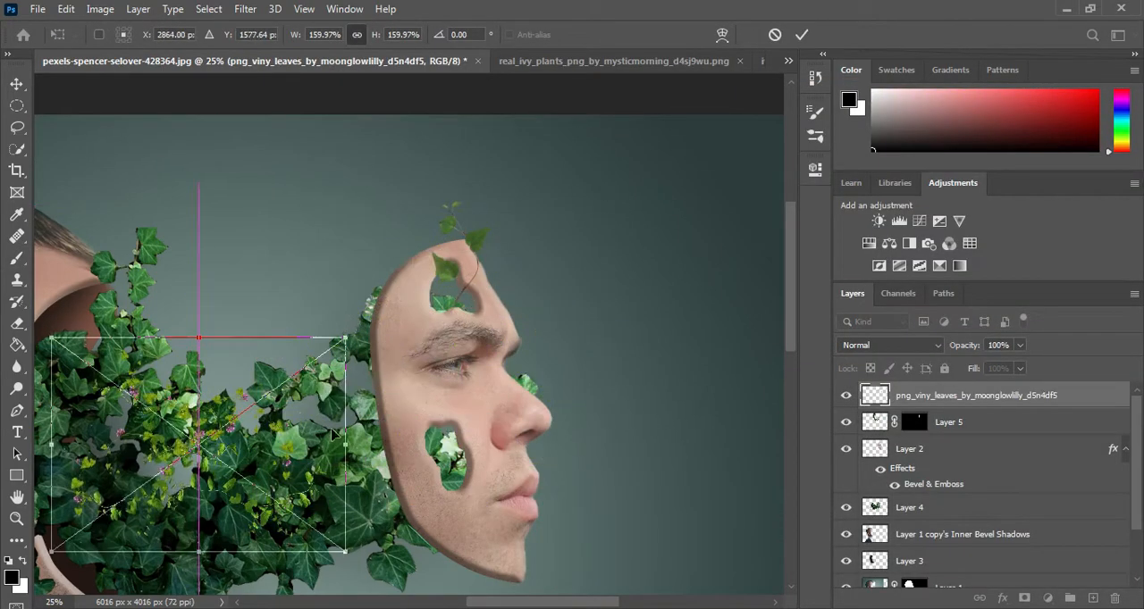
Step: Enlarge the viny leaves further so they stretch from the hollow head to the face, and apply the placement
{"action": "left_click_drag", "start_coordinate": [481, 410], "coordinate": [562, 375]}
{"action": "left_click_drag", "start_coordinate": [427, 298], "coordinate": [572, 199]}
{"action": "left_click_drag", "start_coordinate": [463, 326], "coordinate": [391, 358]}
{"action": "left_click_drag", "start_coordinate": [503, 235], "coordinate": [544, 194]}
{"action": "left_click_drag", "start_coordinate": [358, 332], "coordinate": [333, 331]}
{"action": "left_click", "coordinate": [802, 34]}
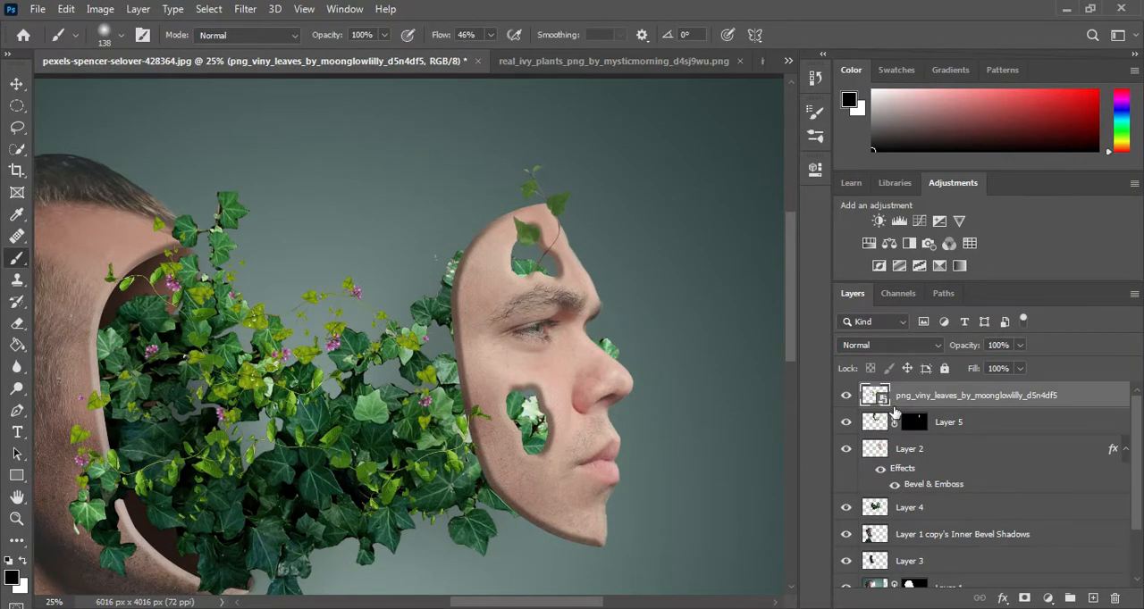
Step: Rasterize the viny leaves layer and erase the leaf overlapping the cheek with a 477 px Eraser
{"action": "key", "text": "e"}
{"action": "left_click", "coordinate": [482, 411]}
{"action": "key", "text": "Return"}
{"action": "left_click", "coordinate": [523, 417]}
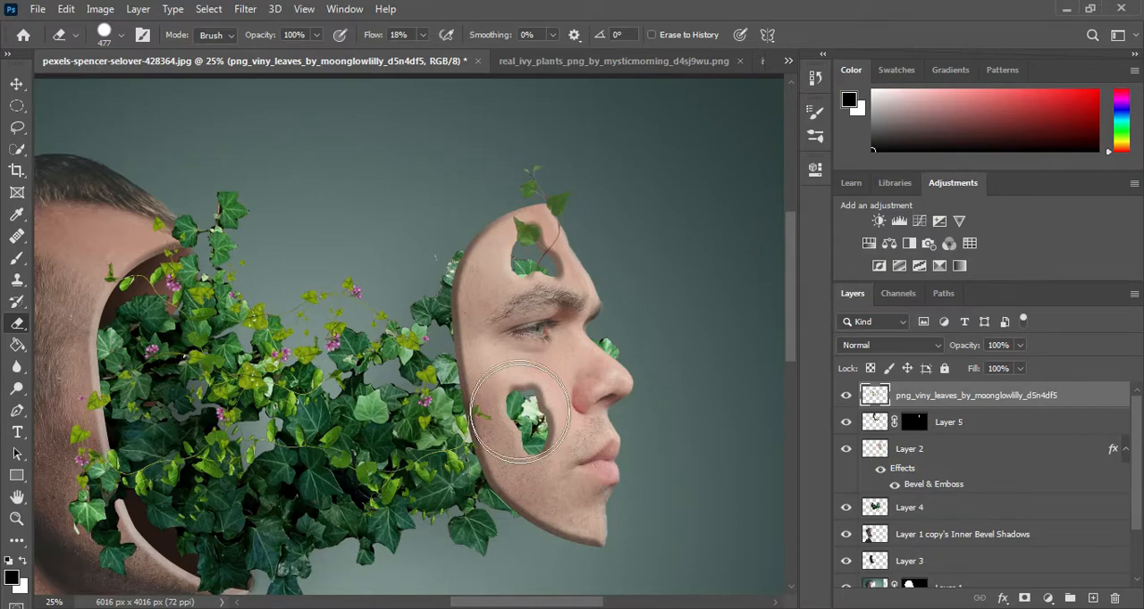
Step: Add an Exposure adjustment clipped to Layer 4 with exposure set to -2.94
{"action": "left_click_drag", "start_coordinate": [299, 362], "coordinate": [466, 342]}
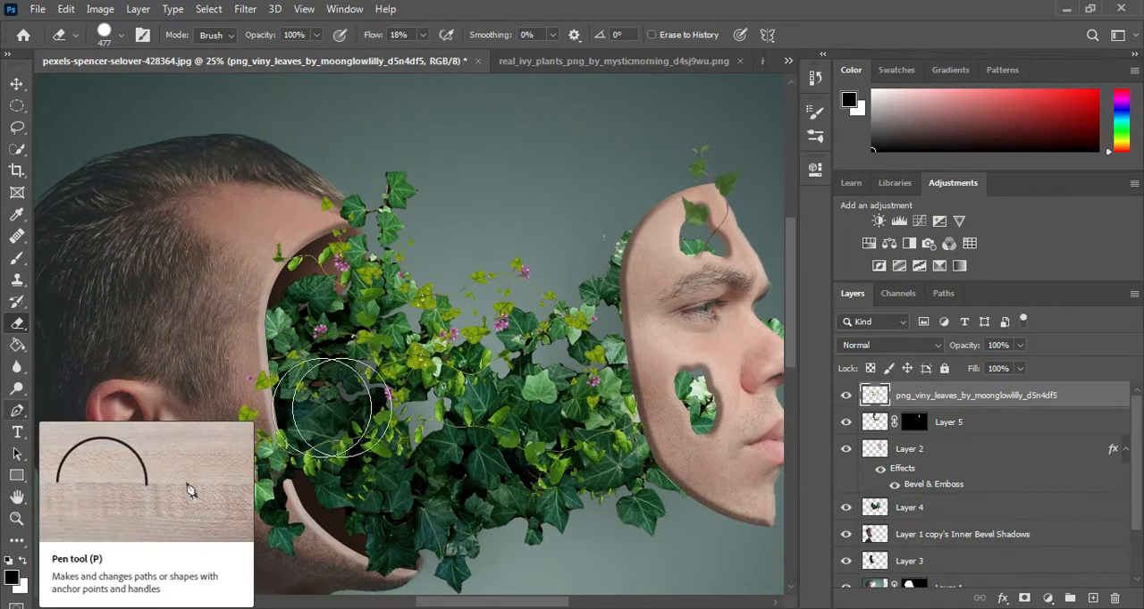
{"action": "left_click", "coordinate": [913, 508]}
{"action": "left_click", "coordinate": [847, 508]}
{"action": "left_click", "coordinate": [846, 507]}
{"action": "left_click", "coordinate": [1046, 597]}
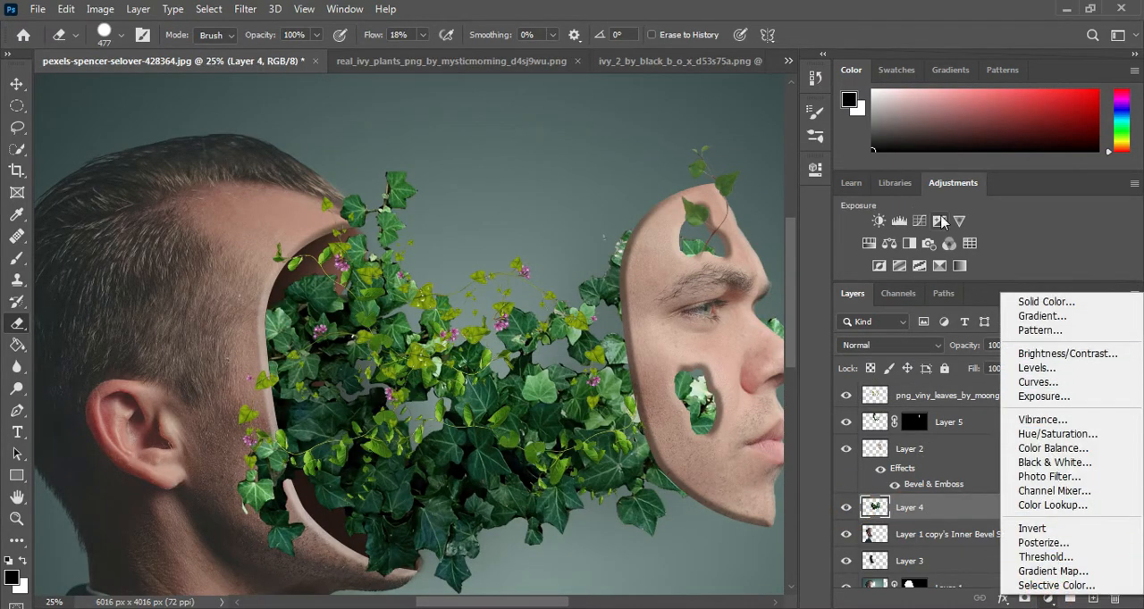
{"action": "left_click", "coordinate": [941, 221]}
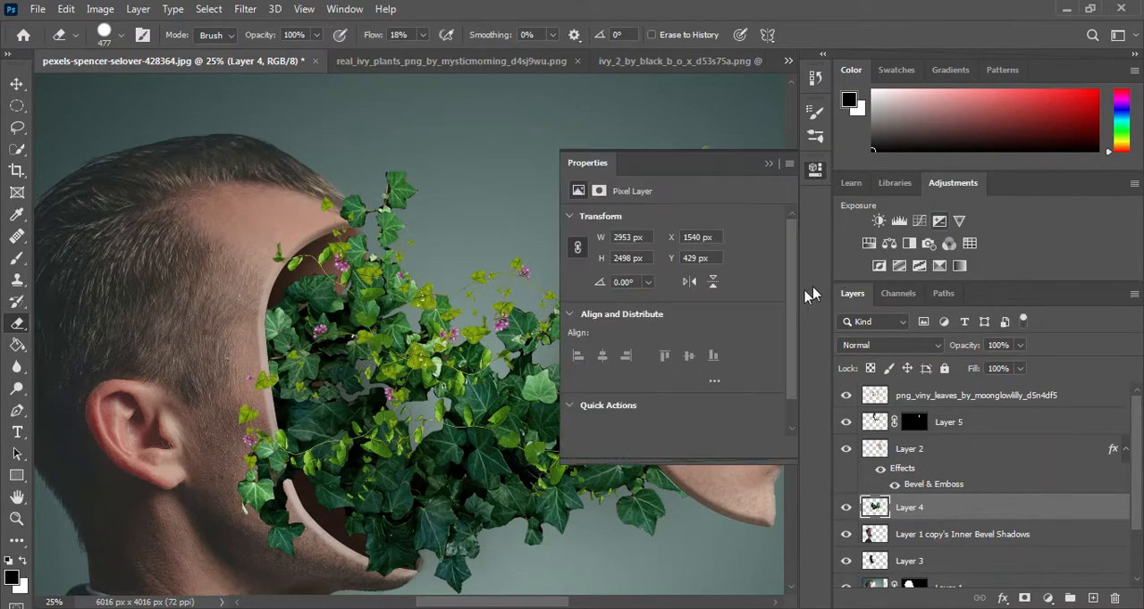
{"action": "left_click_drag", "start_coordinate": [671, 261], "coordinate": [636, 264]}
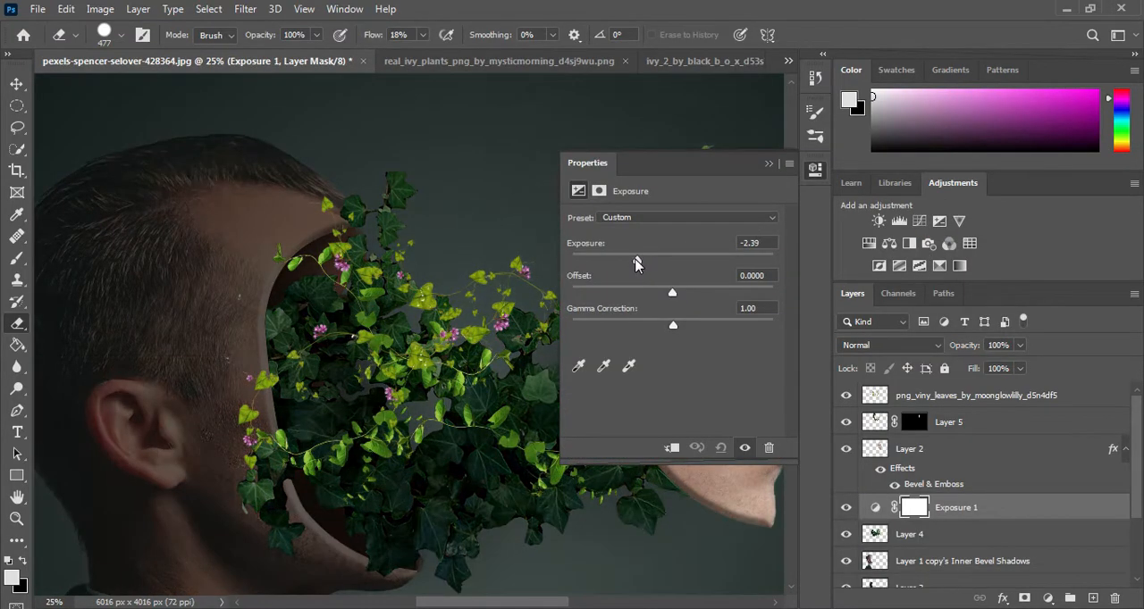
{"action": "left_click", "coordinate": [672, 448]}
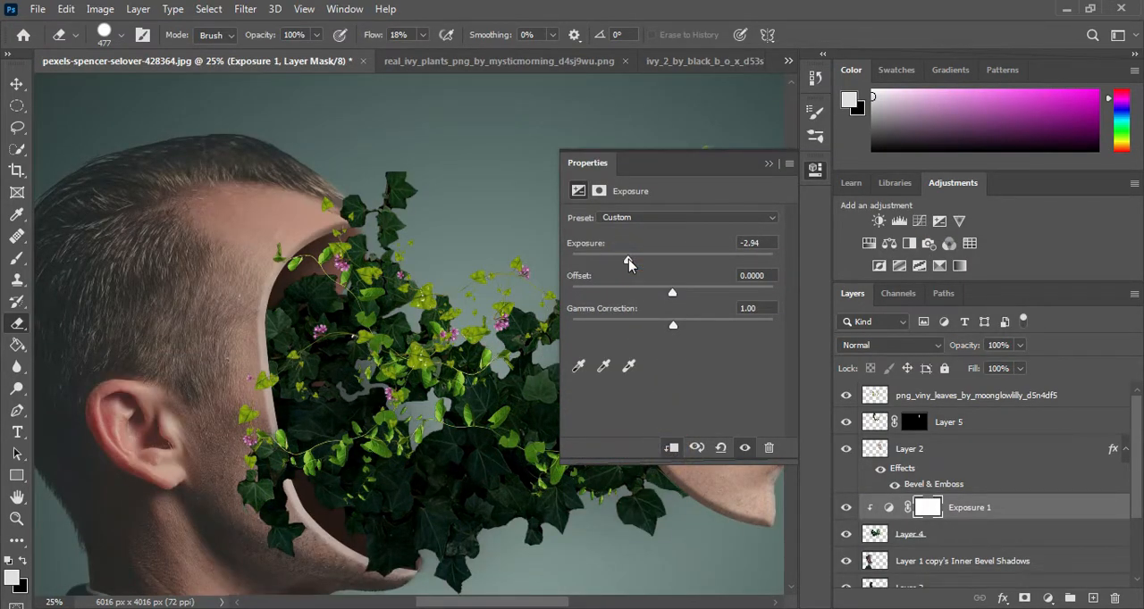
{"action": "left_click", "coordinate": [785, 168]}
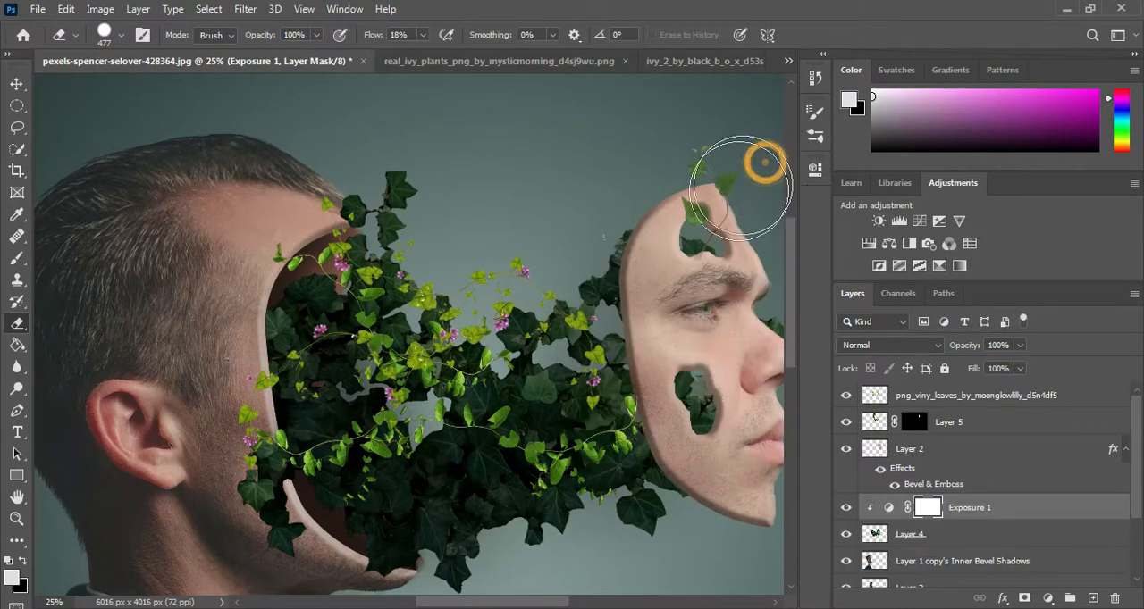
Step: Invert the Exposure 1 mask and paint white with a 522 px Brush to darken the ivy's lower and inner areas
{"action": "key", "text": "ctrl+i"}
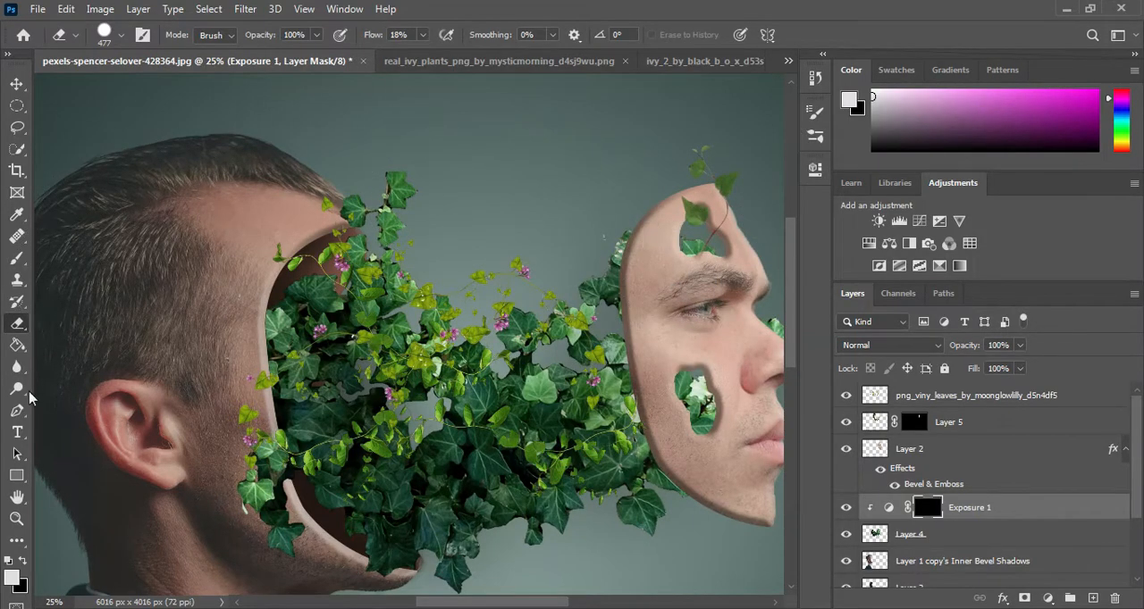
{"action": "left_click", "coordinate": [16, 258]}
{"action": "left_click_drag", "start_coordinate": [428, 458], "coordinate": [470, 465]}
{"action": "mouse_move", "coordinate": [421, 496]}
{"action": "left_mouse_down"}
{"action": "mouse_move", "coordinate": [380, 526]}
{"action": "mouse_move", "coordinate": [449, 552]}
{"action": "left_mouse_up"}
{"action": "mouse_move", "coordinate": [310, 462]}
{"action": "left_mouse_down"}
{"action": "mouse_move", "coordinate": [377, 541]}
{"action": "mouse_move", "coordinate": [317, 423]}
{"action": "mouse_move", "coordinate": [302, 383]}
{"action": "mouse_move", "coordinate": [314, 367]}
{"action": "mouse_move", "coordinate": [288, 318]}
{"action": "mouse_move", "coordinate": [259, 340]}
{"action": "mouse_move", "coordinate": [255, 373]}
{"action": "mouse_move", "coordinate": [247, 367]}
{"action": "mouse_move", "coordinate": [286, 459]}
{"action": "mouse_move", "coordinate": [465, 563]}
{"action": "mouse_move", "coordinate": [499, 535]}
{"action": "mouse_move", "coordinate": [642, 490]}
{"action": "mouse_move", "coordinate": [614, 315]}
{"action": "mouse_move", "coordinate": [596, 279]}
{"action": "left_mouse_up"}
{"action": "left_click_drag", "start_coordinate": [637, 370], "coordinate": [539, 396]}
{"action": "left_click_drag", "start_coordinate": [202, 265], "coordinate": [219, 315]}
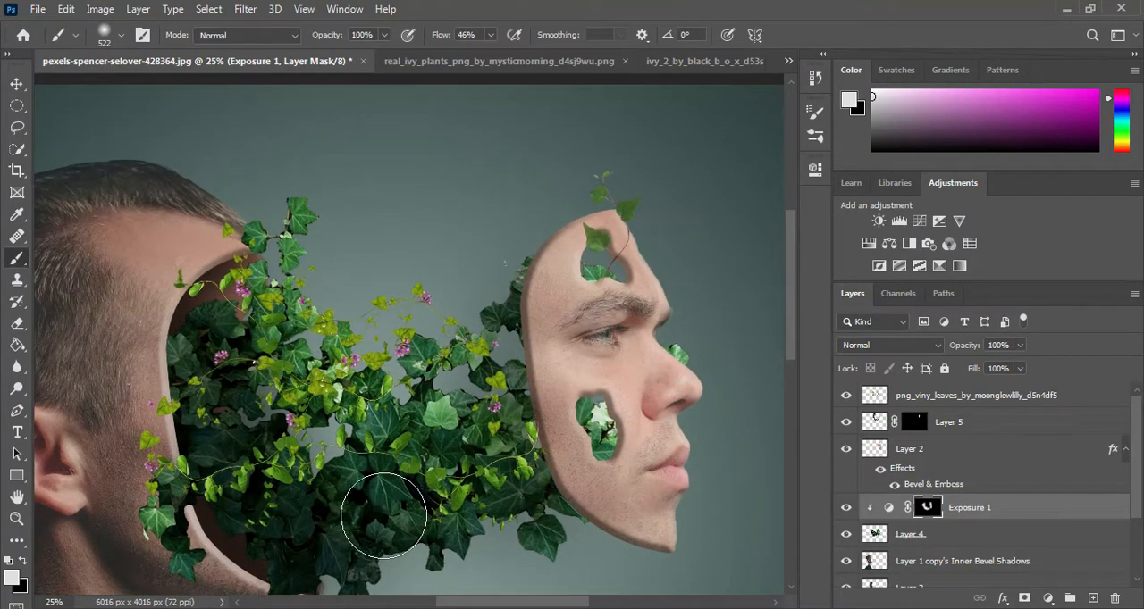
Step: Open butterflies_4_png_stock_by_roy3d_d6u4jah.png, lasso the butterfly at the sheet's lower right, and bring it into the portrait
{"action": "key", "text": "ctrl+minus"}
{"action": "left_click_drag", "start_coordinate": [430, 380], "coordinate": [383, 431]}
{"action": "key", "text": "ctrl+plus"}
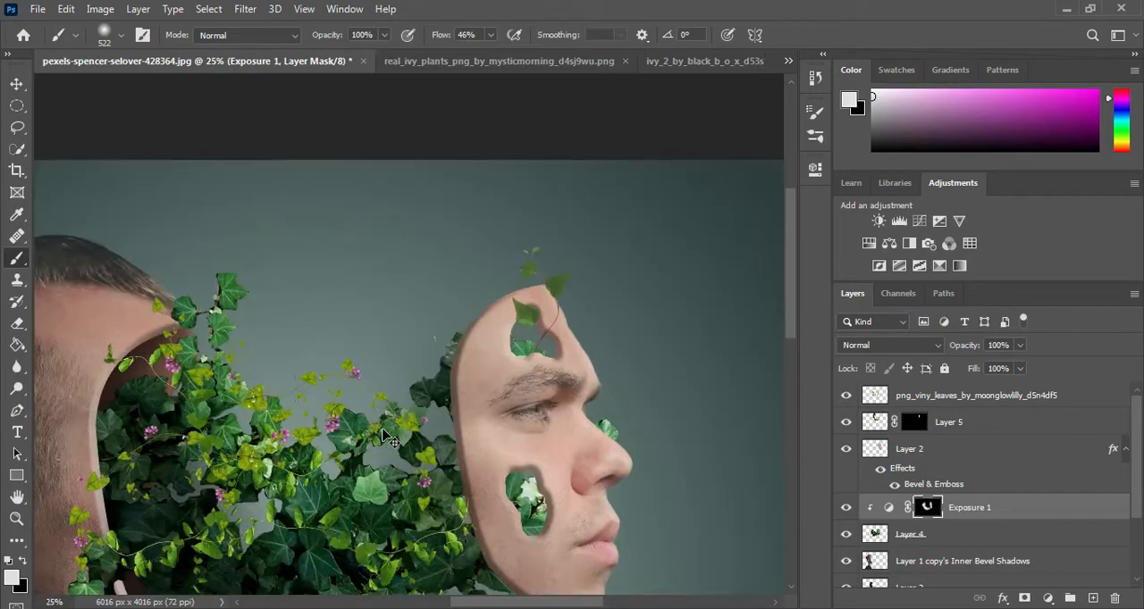
{"action": "left_click_drag", "start_coordinate": [406, 352], "coordinate": [434, 265]}
{"action": "left_click", "coordinate": [97, 607]}
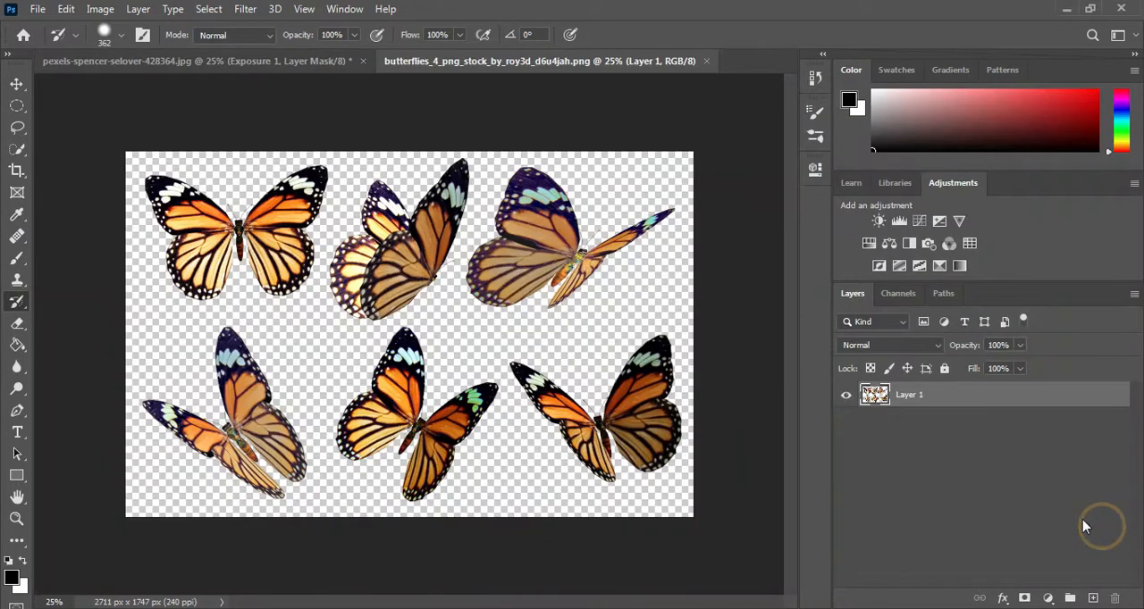
{"action": "left_click", "coordinate": [16, 150]}
{"action": "left_click", "coordinate": [17, 127]}
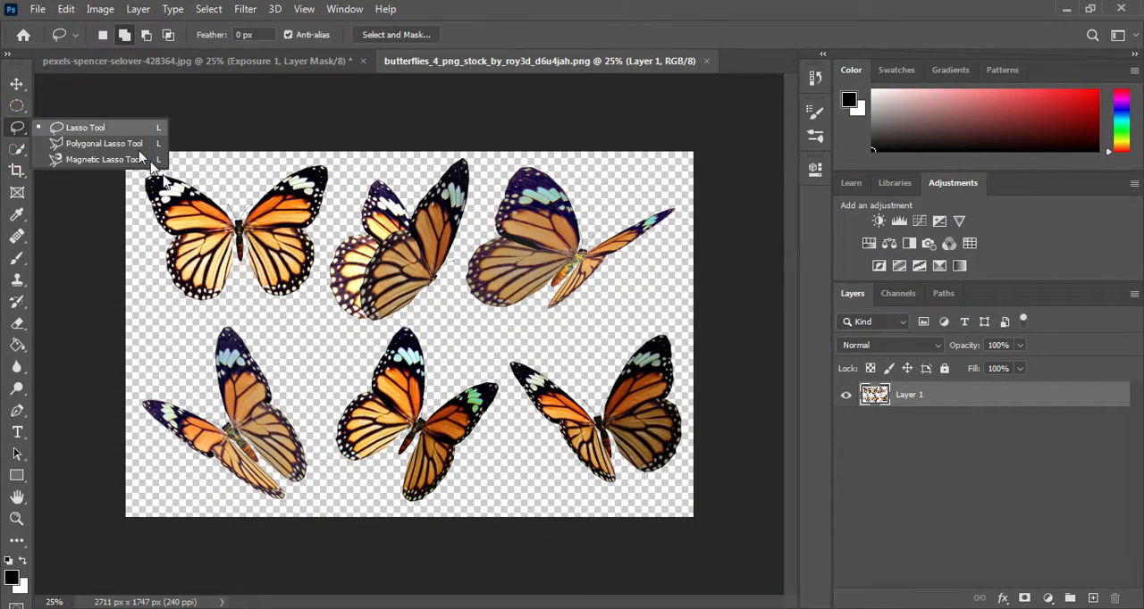
{"action": "left_click_drag", "start_coordinate": [498, 362], "coordinate": [564, 340]}
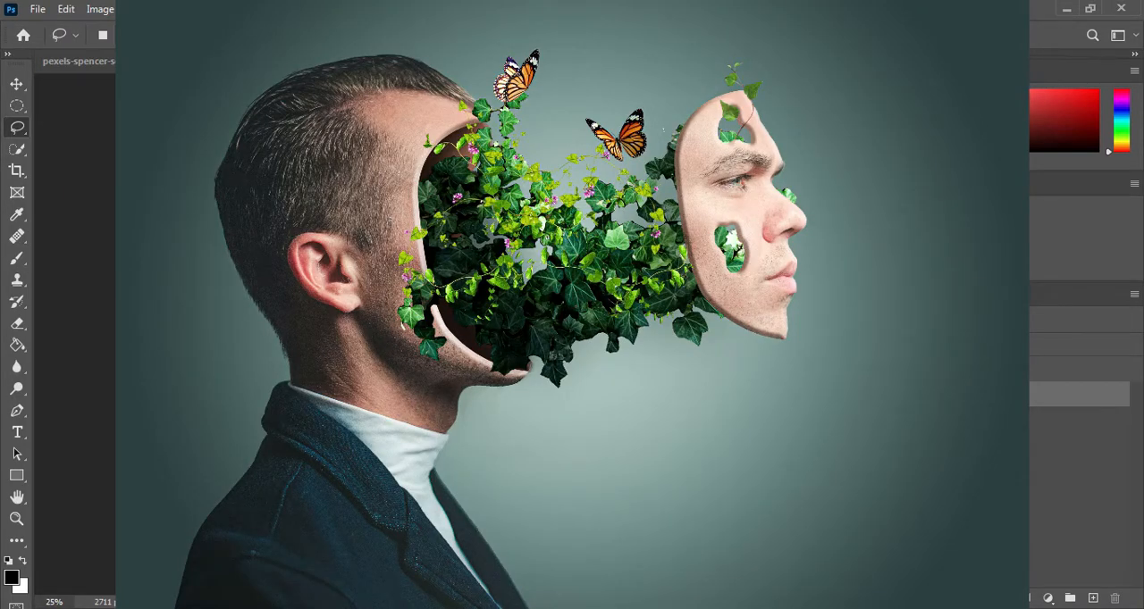
{"action": "left_click", "coordinate": [16, 84]}
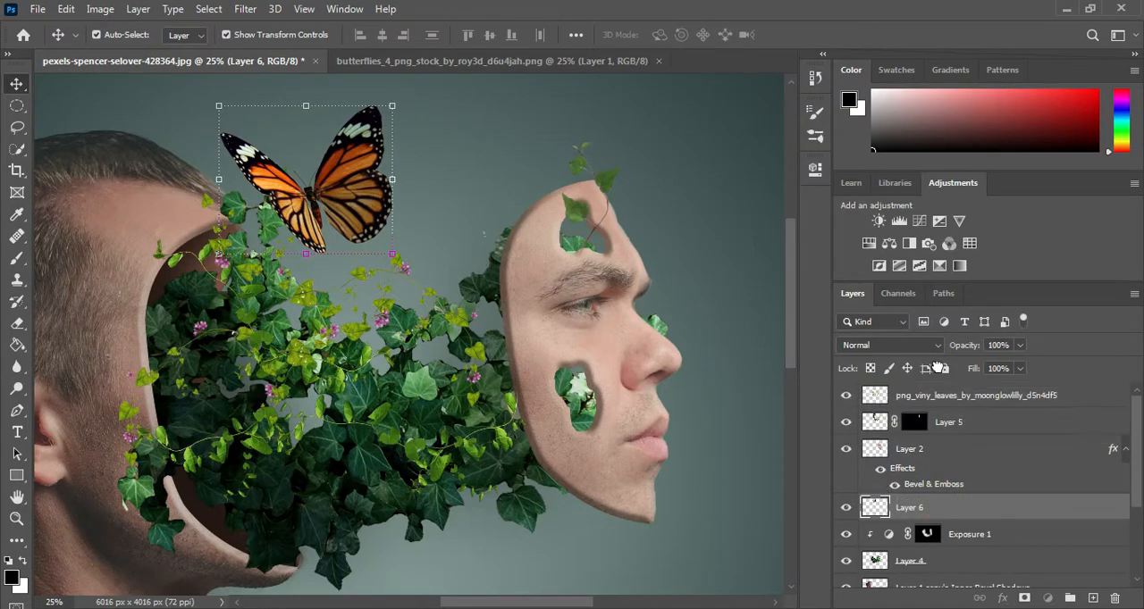
Step: Move Layer 6 to the top of the layer stack, scale the butterfly to 49.20%, and place it above the ivy near the face
{"action": "left_click_drag", "start_coordinate": [933, 501], "coordinate": [918, 395]}
{"action": "left_click_drag", "start_coordinate": [216, 103], "coordinate": [277, 156]}
{"action": "left_click_drag", "start_coordinate": [327, 205], "coordinate": [396, 228]}
{"action": "left_click_drag", "start_coordinate": [345, 181], "coordinate": [374, 210]}
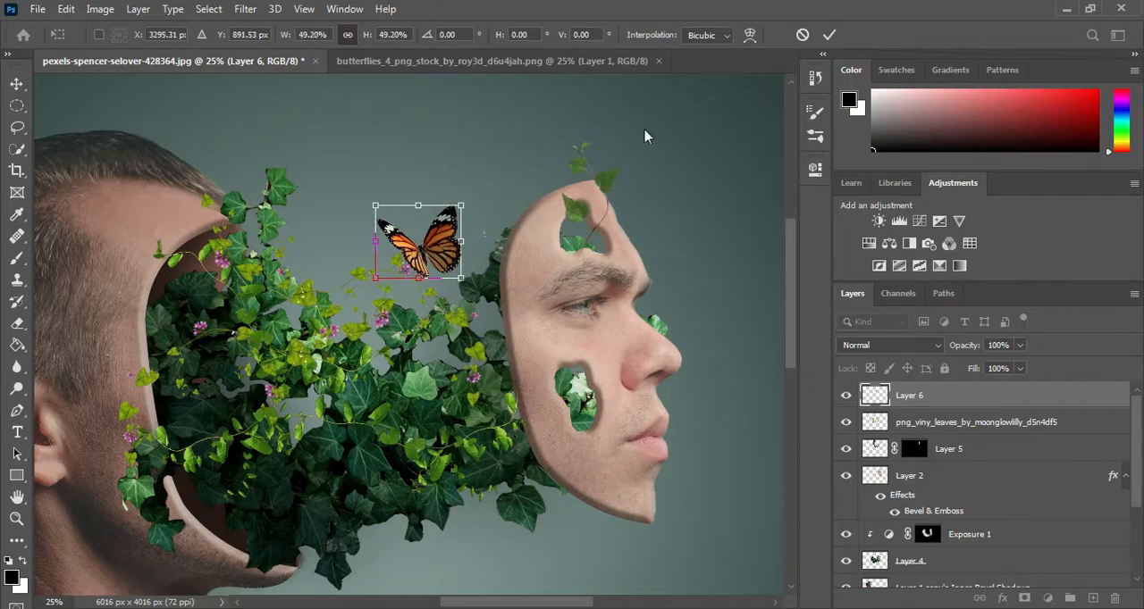
{"action": "left_click", "coordinate": [829, 36]}
Step: Lasso the upper-middle butterfly in the butterflies image and bring it into the portrait as another layer
{"action": "left_click", "coordinate": [474, 61]}
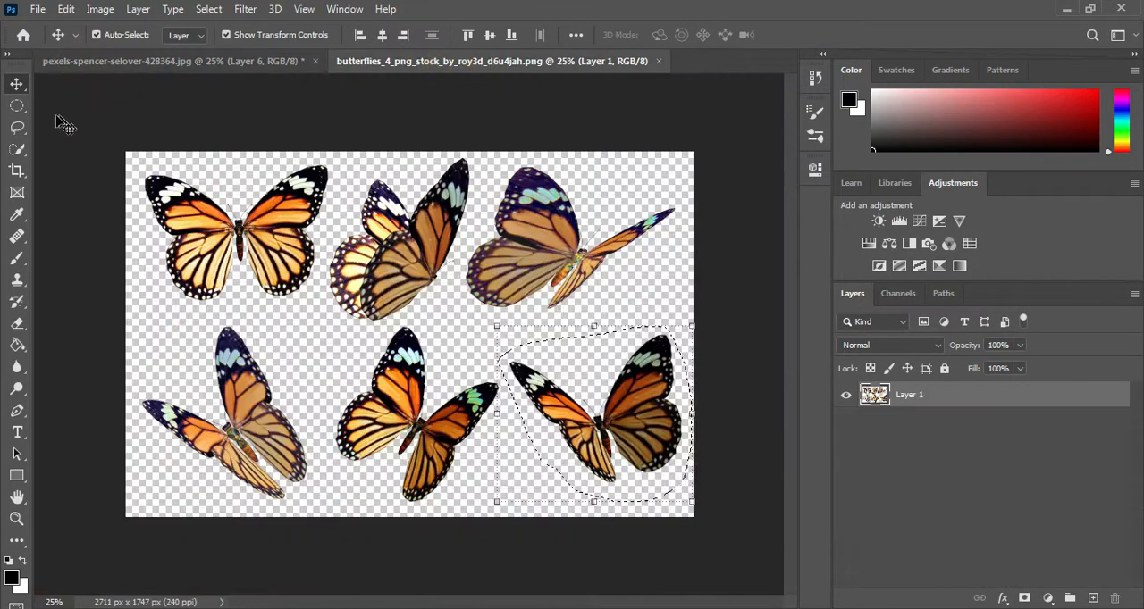
{"action": "left_click", "coordinate": [17, 127]}
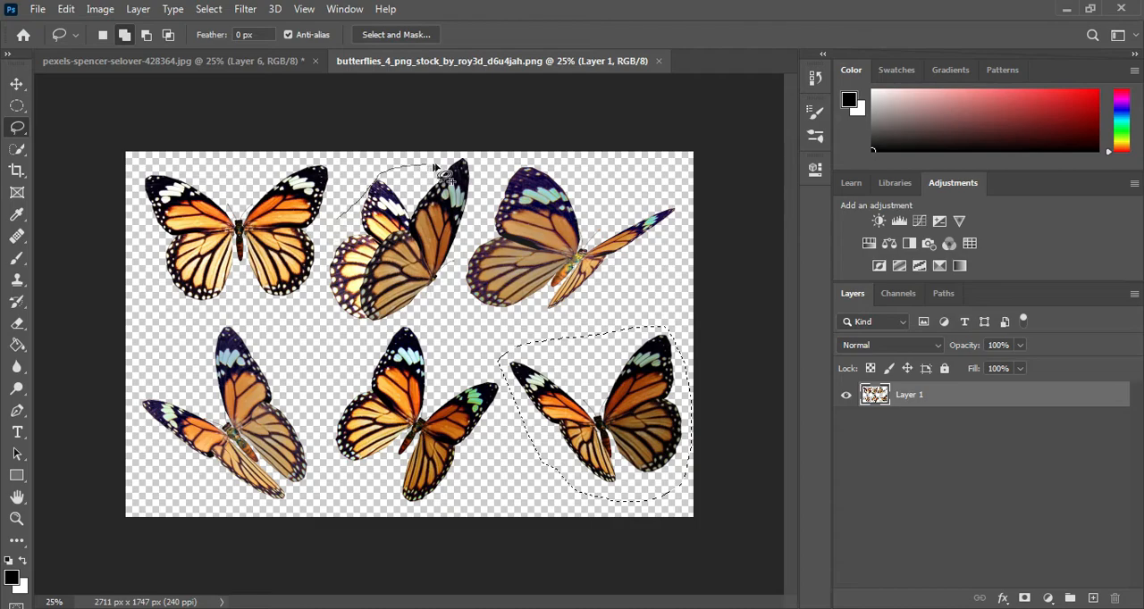
{"action": "left_click_drag", "start_coordinate": [480, 165], "coordinate": [345, 218]}
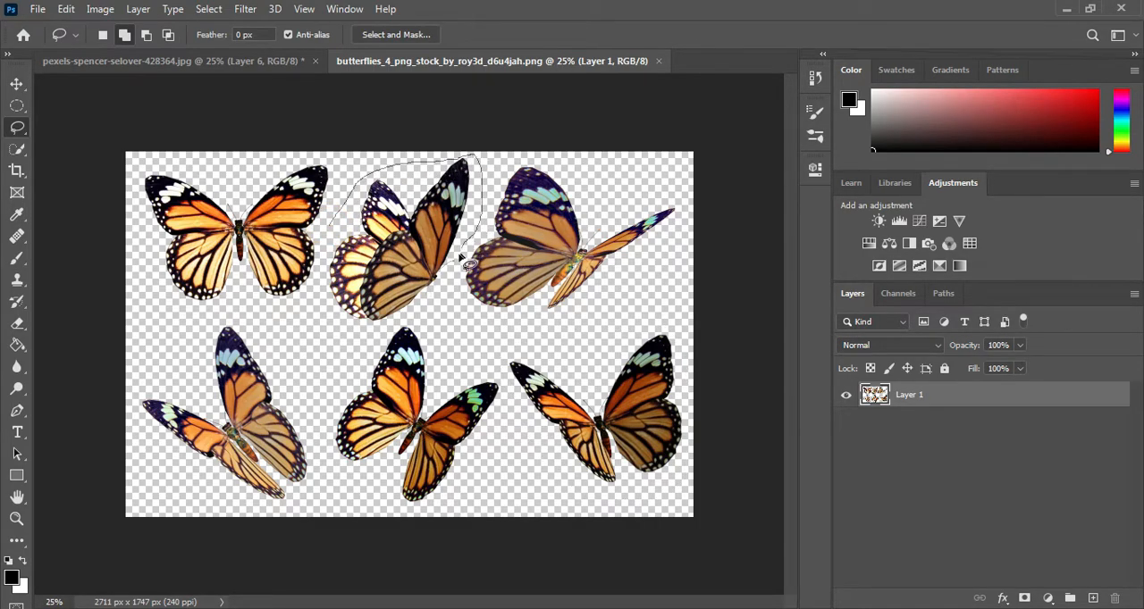
{"action": "mouse_move", "coordinate": [329, 225]}
{"action": "left_mouse_down"}
{"action": "mouse_move", "coordinate": [188, 70]}
{"action": "mouse_move", "coordinate": [252, 116]}
{"action": "left_mouse_up"}
{"action": "left_click", "coordinate": [17, 84]}
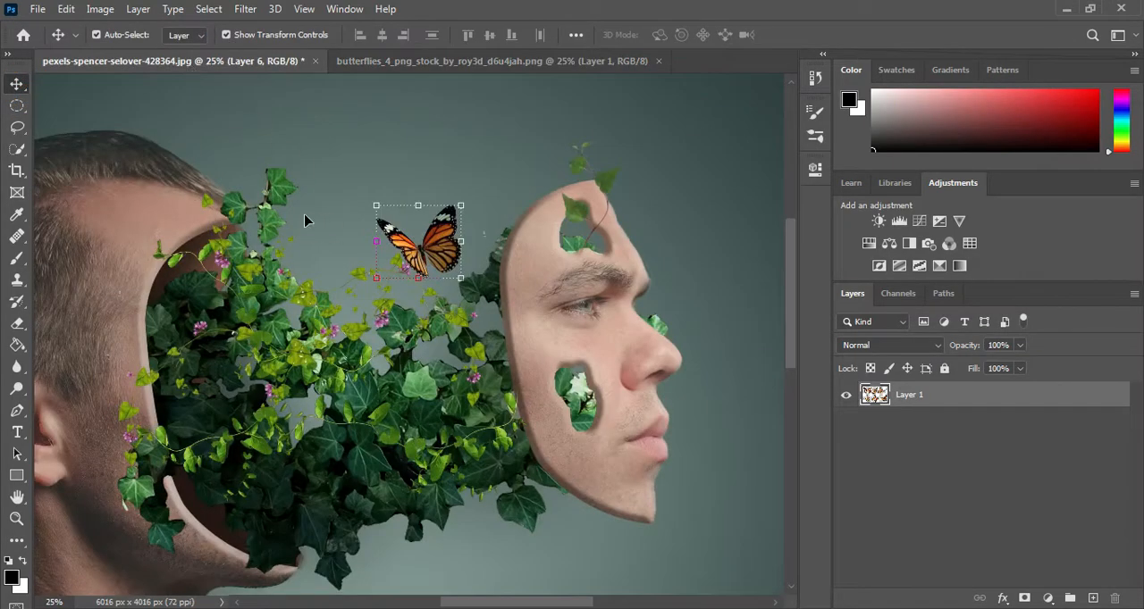
{"action": "left_click_drag", "start_coordinate": [305, 220], "coordinate": [305, 220]}
Step: Shrink the second butterfly and set it on the ivy sprig above the hollow head's upper rim
{"action": "key", "text": "ctrl+t"}
{"action": "left_click_drag", "start_coordinate": [352, 122], "coordinate": [302, 168]}
{"action": "left_click", "coordinate": [830, 34]}
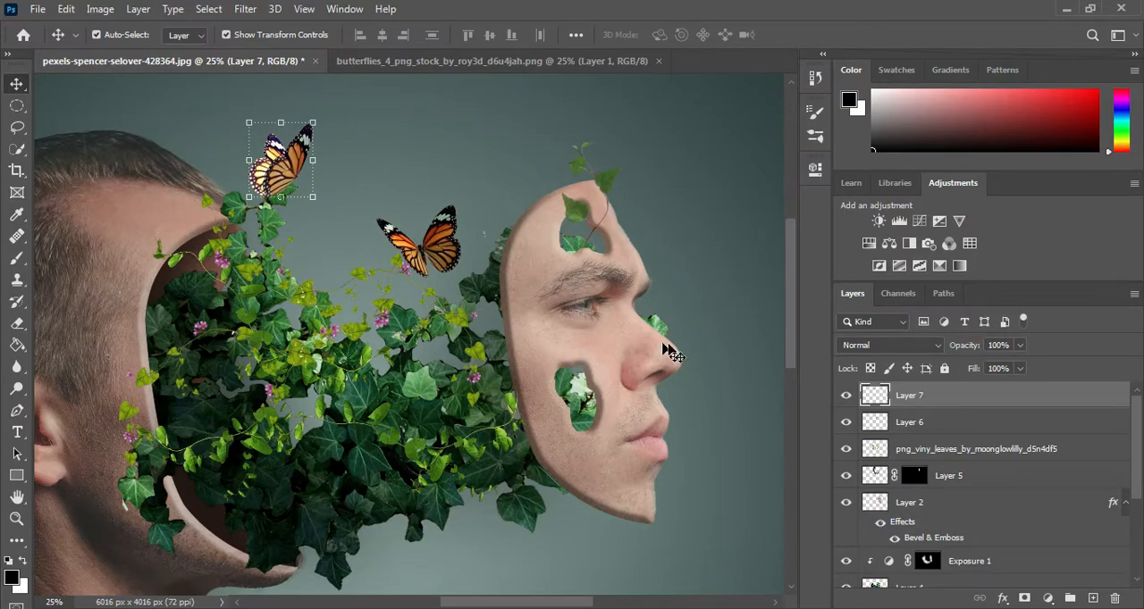
{"action": "left_click", "coordinate": [686, 177]}
{"action": "key", "text": "ctrl+minus"}
{"action": "key", "text": "ctrl+minus"}
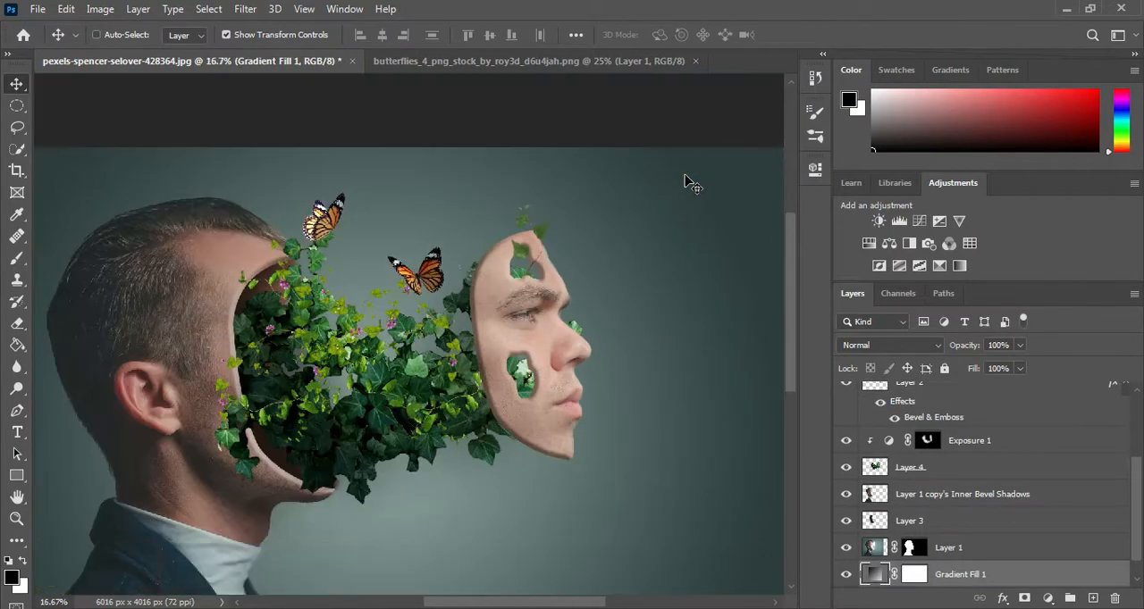
Step: Select every layer from Background up through Layer 7 and merge them all into one
{"action": "scroll", "coordinate": [998, 511], "scroll_direction": "down", "scroll_amount": 1}
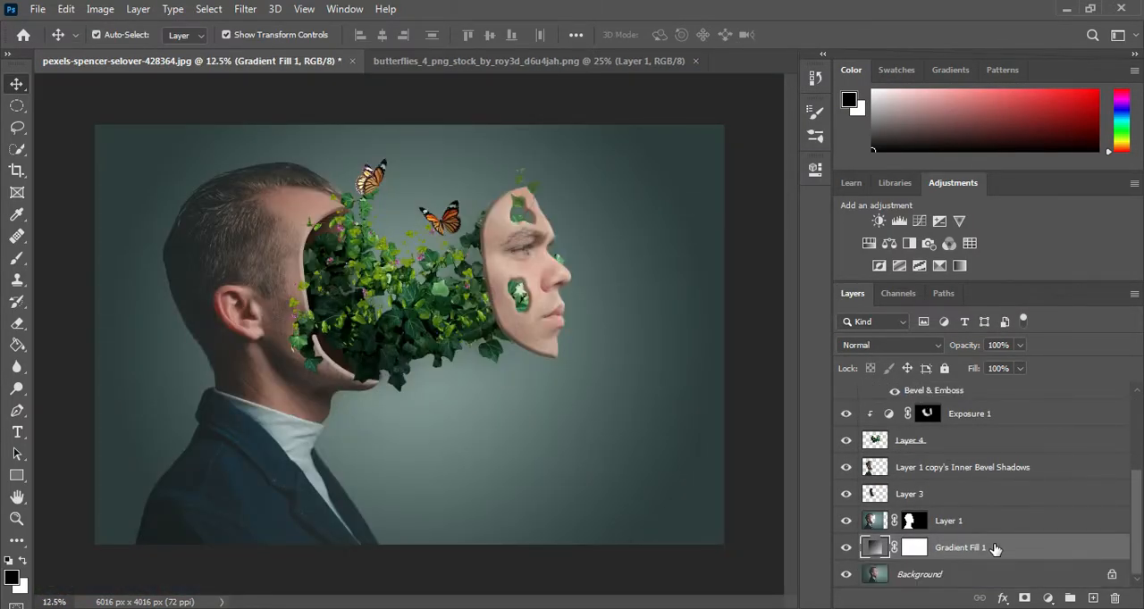
{"action": "left_click", "coordinate": [963, 574], "text": "ctrl"}
{"action": "left_click", "coordinate": [957, 521], "text": "ctrl"}
{"action": "left_click", "coordinate": [953, 495], "text": "ctrl"}
{"action": "left_click", "coordinate": [951, 468], "text": "ctrl"}
{"action": "left_click", "coordinate": [950, 442], "text": "ctrl"}
{"action": "scroll", "coordinate": [954, 512], "scroll_direction": "up", "scroll_amount": 5}
{"action": "left_click", "coordinate": [955, 547], "text": "ctrl"}
{"action": "left_click", "coordinate": [952, 488], "text": "ctrl"}
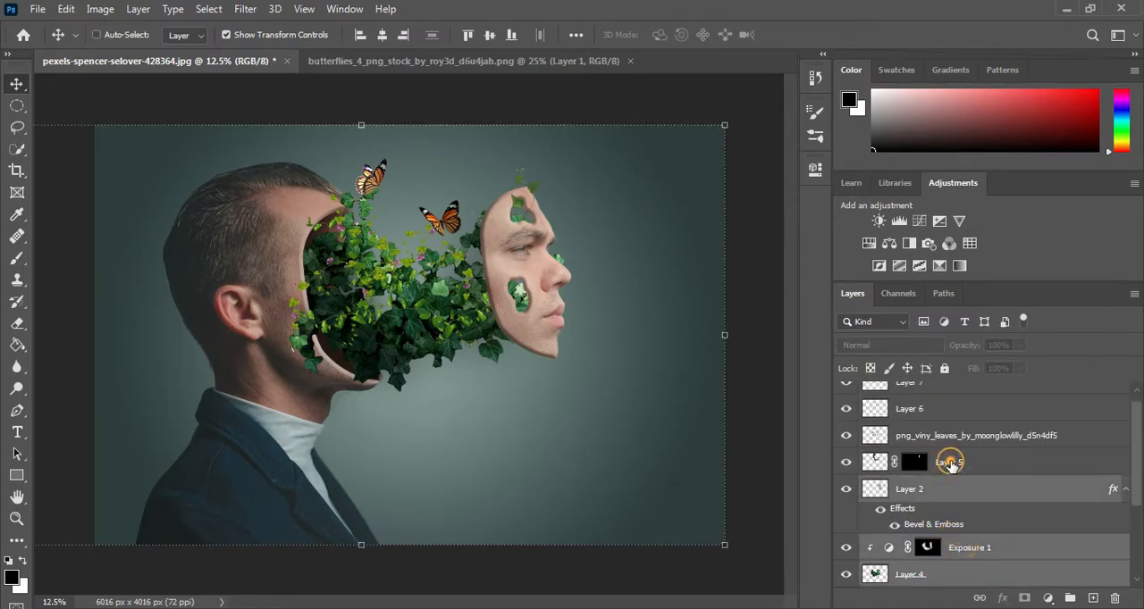
{"action": "left_click", "coordinate": [949, 462], "text": "ctrl"}
{"action": "left_click", "coordinate": [946, 436], "text": "ctrl"}
{"action": "left_click", "coordinate": [936, 411], "text": "ctrl"}
{"action": "scroll", "coordinate": [936, 411], "scroll_direction": "up", "scroll_amount": 1}
{"action": "left_click", "coordinate": [948, 396], "text": "ctrl"}
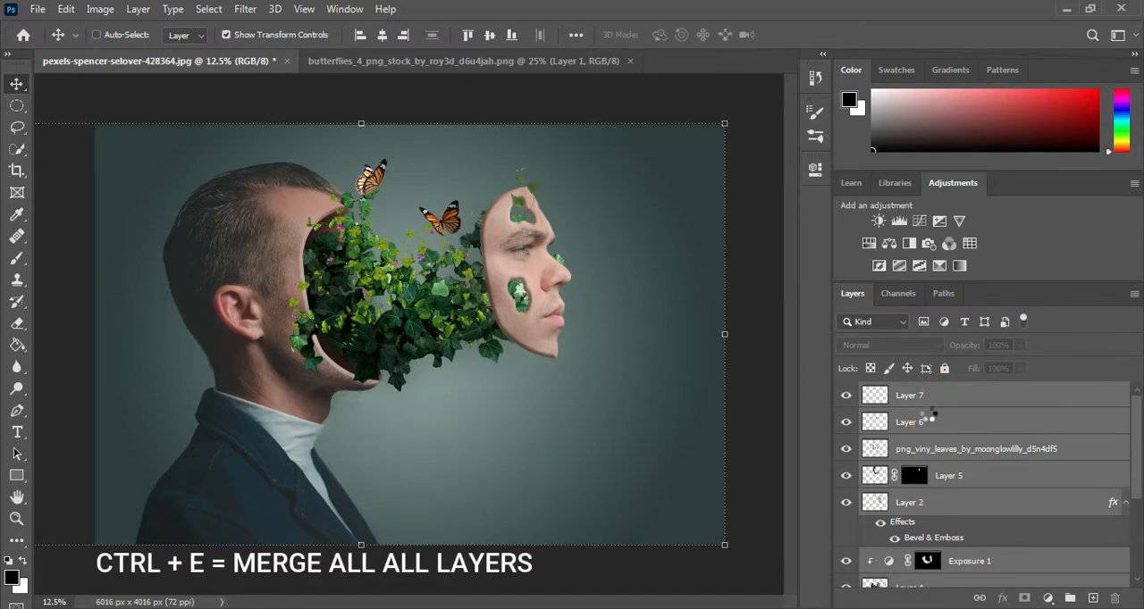
{"action": "key", "text": "ctrl+e"}
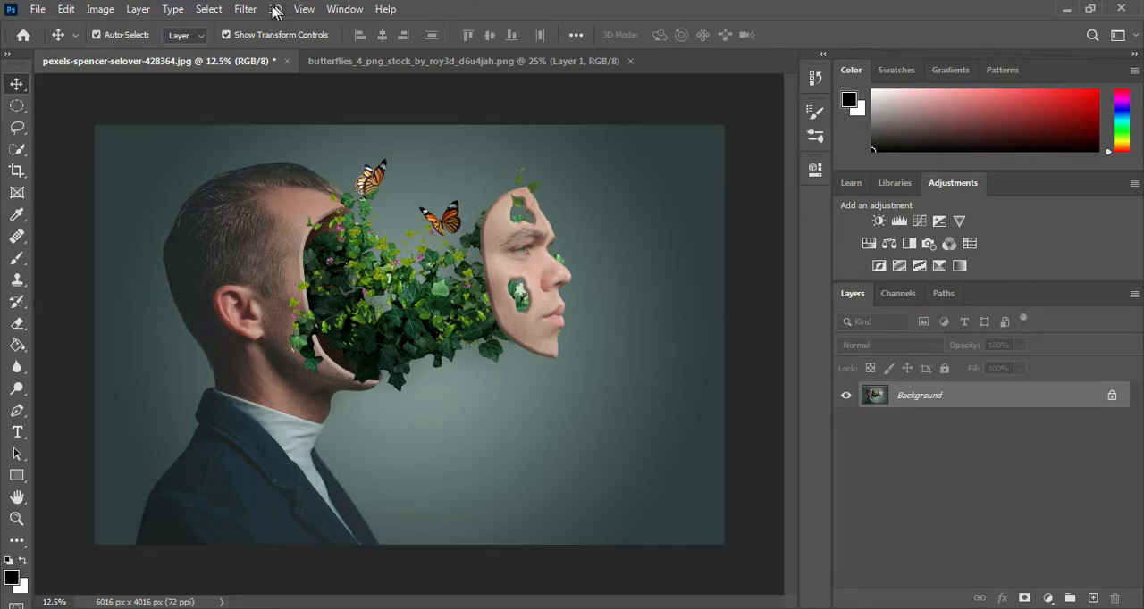
Step: Apply the Camera Raw Filter to the merged portrait, fine-tuning its adjustment sliders for the final look
{"action": "left_click", "coordinate": [259, 13]}
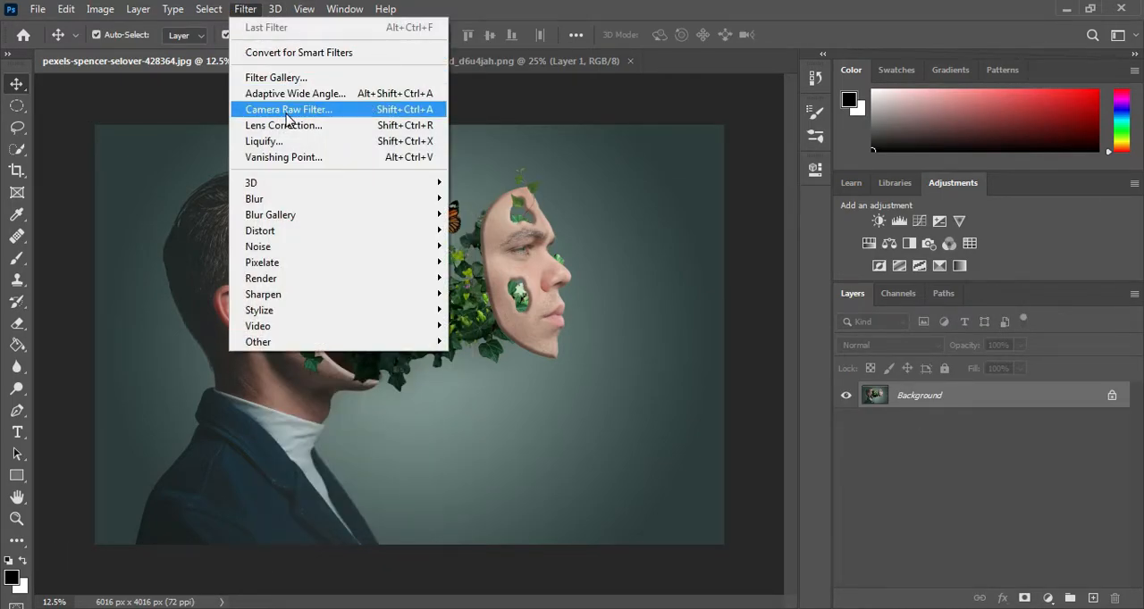
{"action": "left_click", "coordinate": [277, 107]}
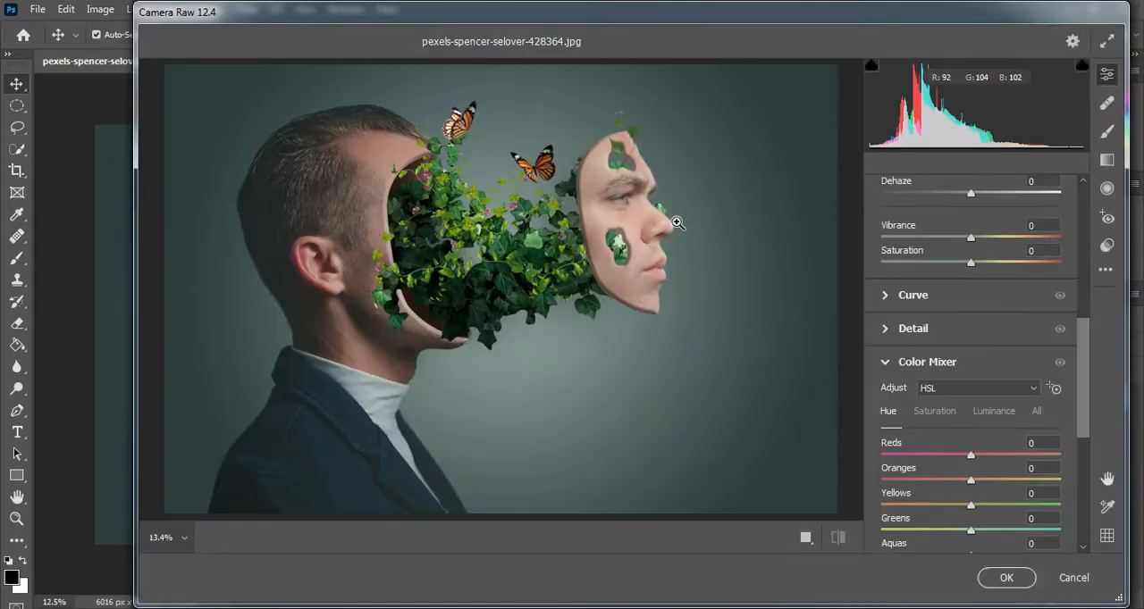
{"action": "scroll", "coordinate": [1007, 331], "scroll_direction": "up", "scroll_amount": 5}
{"action": "left_click_drag", "start_coordinate": [972, 392], "coordinate": [1016, 484]}
{"action": "scroll", "coordinate": [967, 469], "scroll_direction": "down", "scroll_amount": 1}
{"action": "scroll", "coordinate": [976, 475], "scroll_direction": "down", "scroll_amount": 1}
{"action": "mouse_move", "coordinate": [971, 508]}
{"action": "left_mouse_down"}
{"action": "mouse_move", "coordinate": [1036, 507]}
{"action": "mouse_move", "coordinate": [992, 509]}
{"action": "left_mouse_up"}
{"action": "left_click_drag", "start_coordinate": [1016, 483], "coordinate": [1009, 487]}
{"action": "scroll", "coordinate": [1006, 488], "scroll_direction": "down", "scroll_amount": 10}
{"action": "scroll", "coordinate": [1006, 487], "scroll_direction": "down", "scroll_amount": 5}
{"action": "left_click", "coordinate": [1006, 578]}
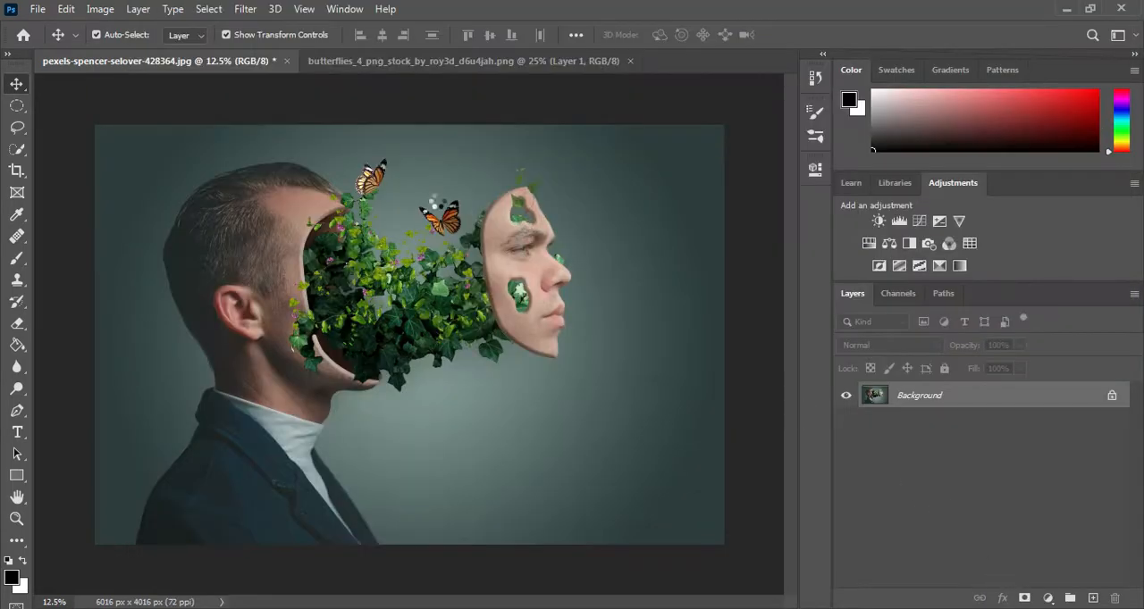